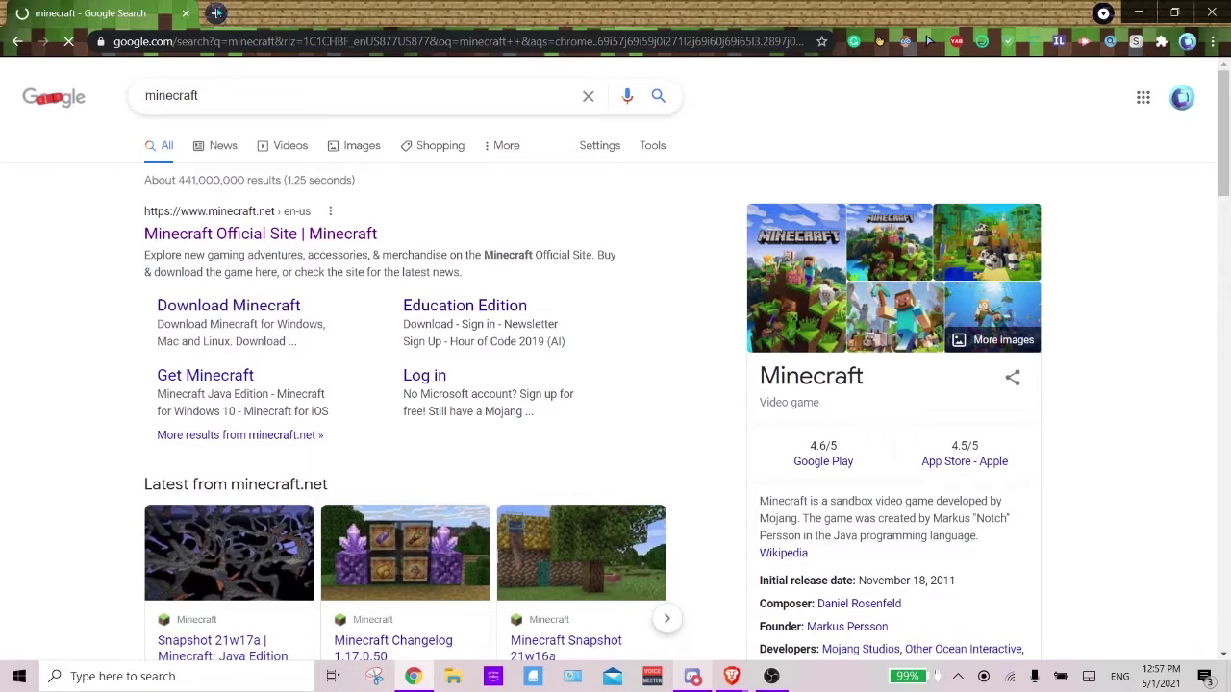
Visit minecraft.com in a new tab, look over the home page, and close the tab
{"action": "left_click", "coordinate": [216, 13]}
{"action": "type", "text": "minec"}
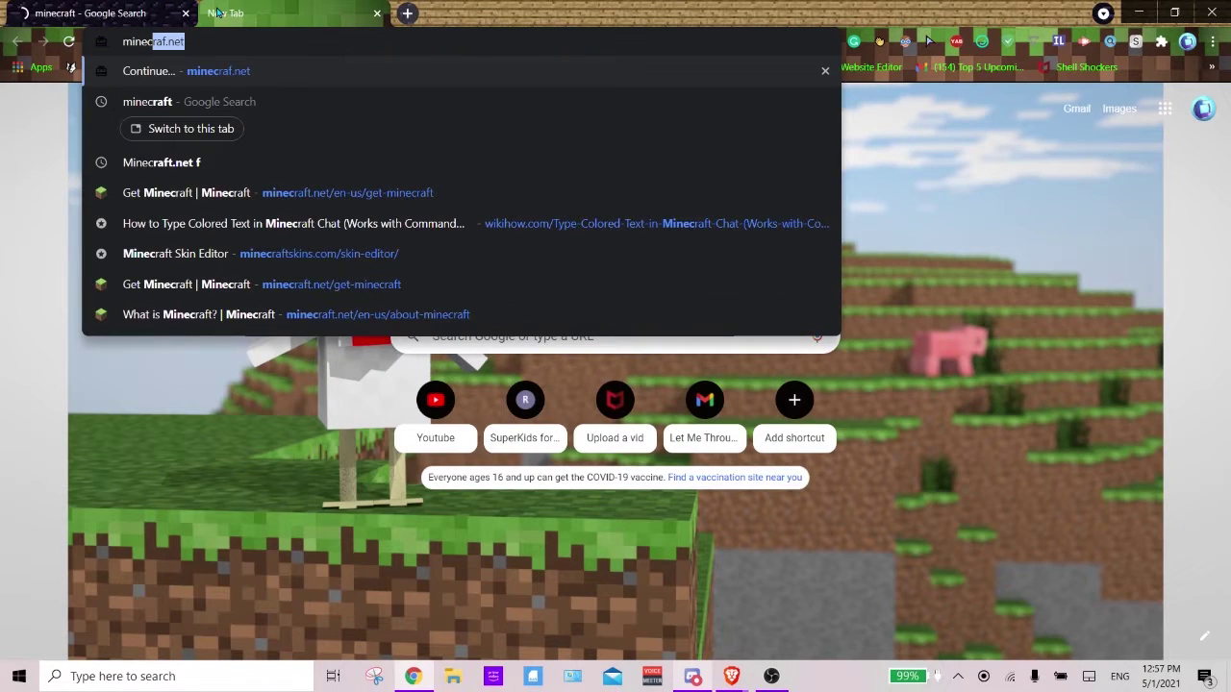
{"action": "type", "text": "raft.com"}
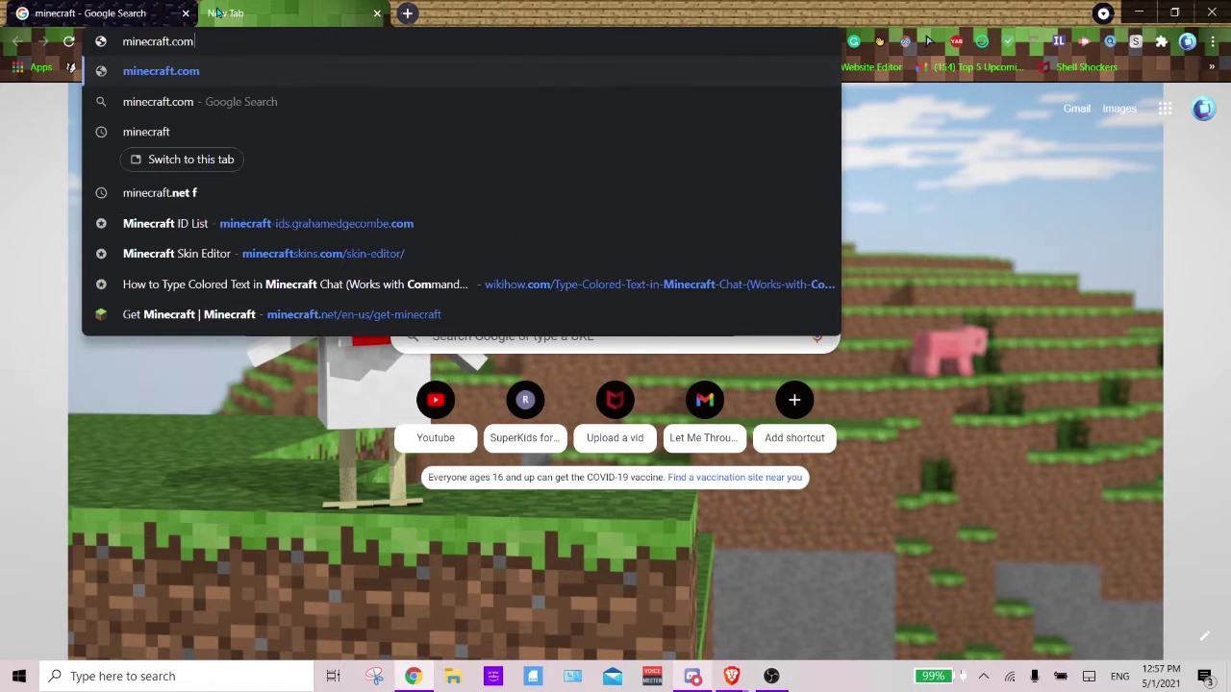
{"action": "key", "text": "Return"}
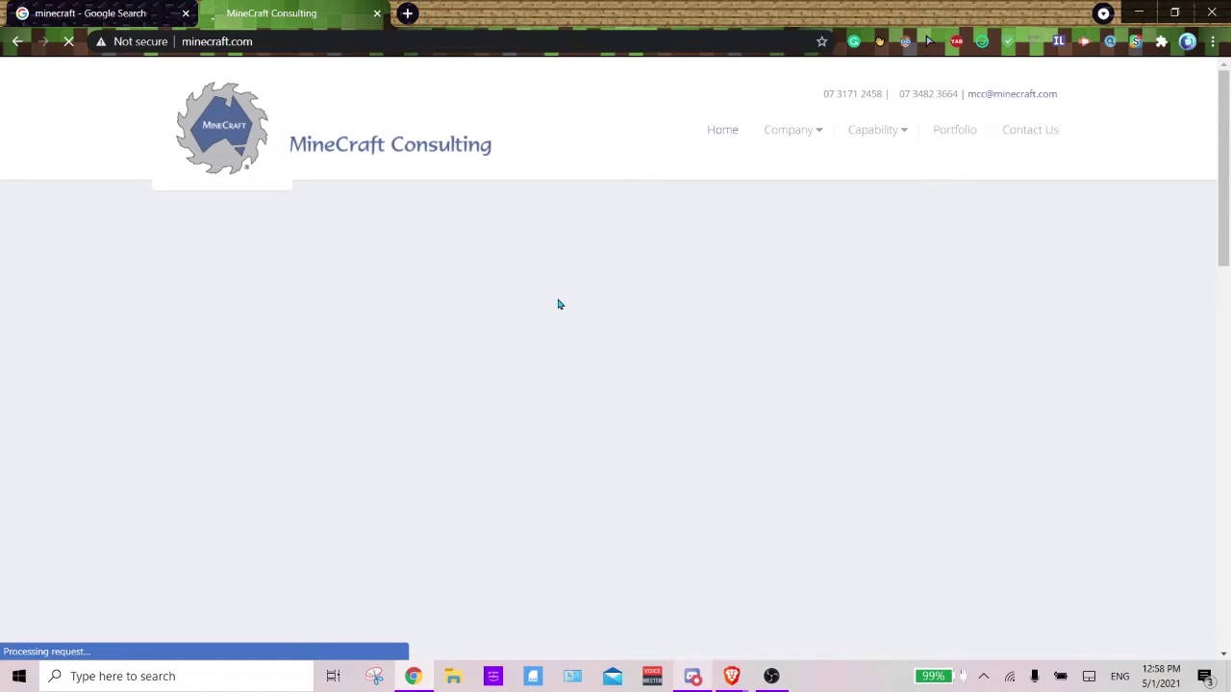
{"action": "scroll", "coordinate": [558, 304], "scroll_direction": "down", "scroll_amount": 5}
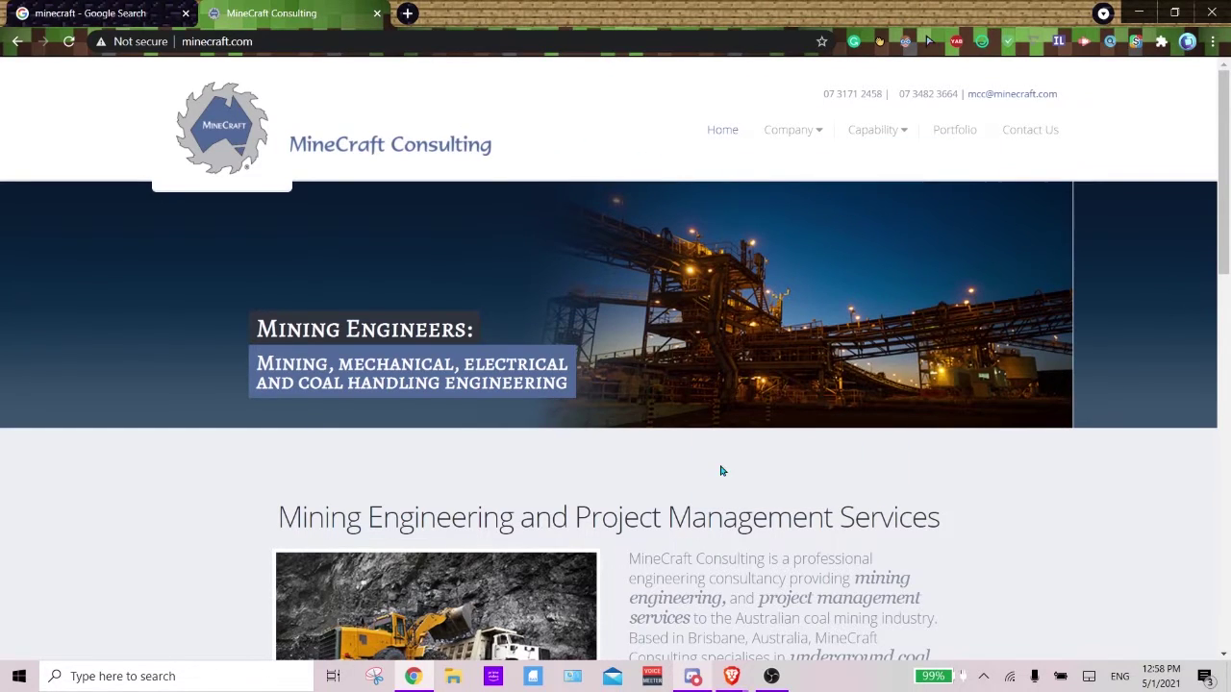
{"action": "key", "text": "ctrl+w"}
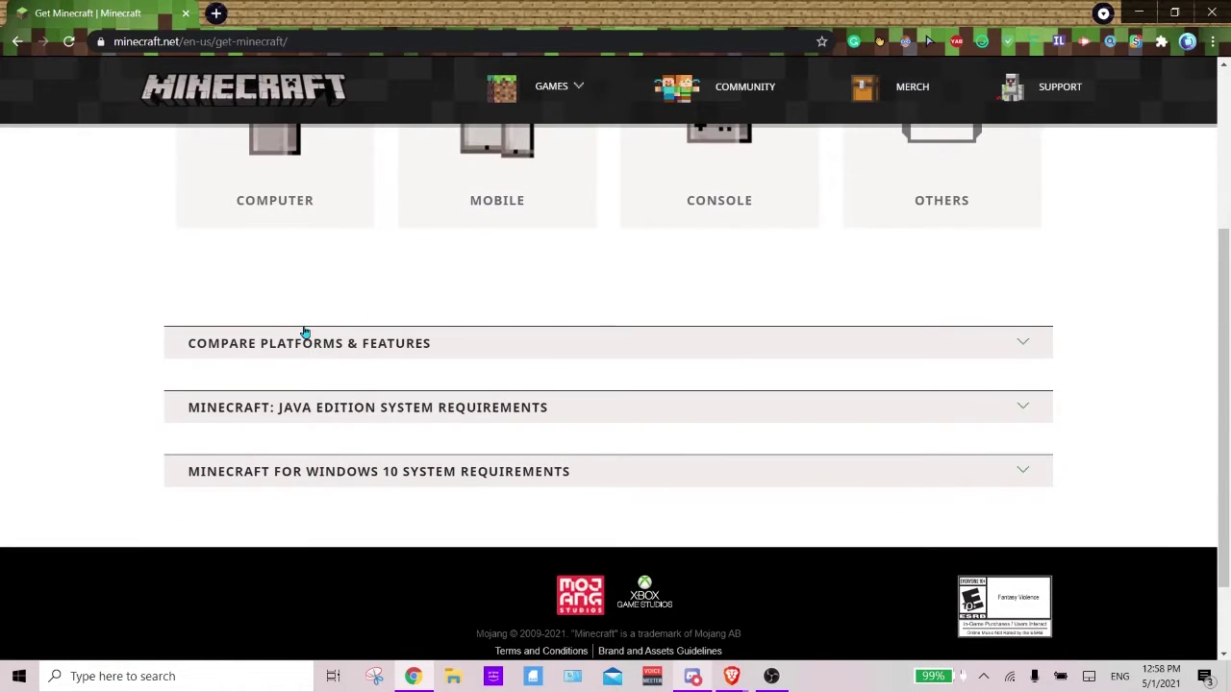
Expand the Compare Platforms & Features section, examine the feature table for each platform, and collapse it
{"action": "left_click", "coordinate": [311, 341]}
{"action": "scroll", "coordinate": [411, 352], "scroll_direction": "down", "scroll_amount": 10}
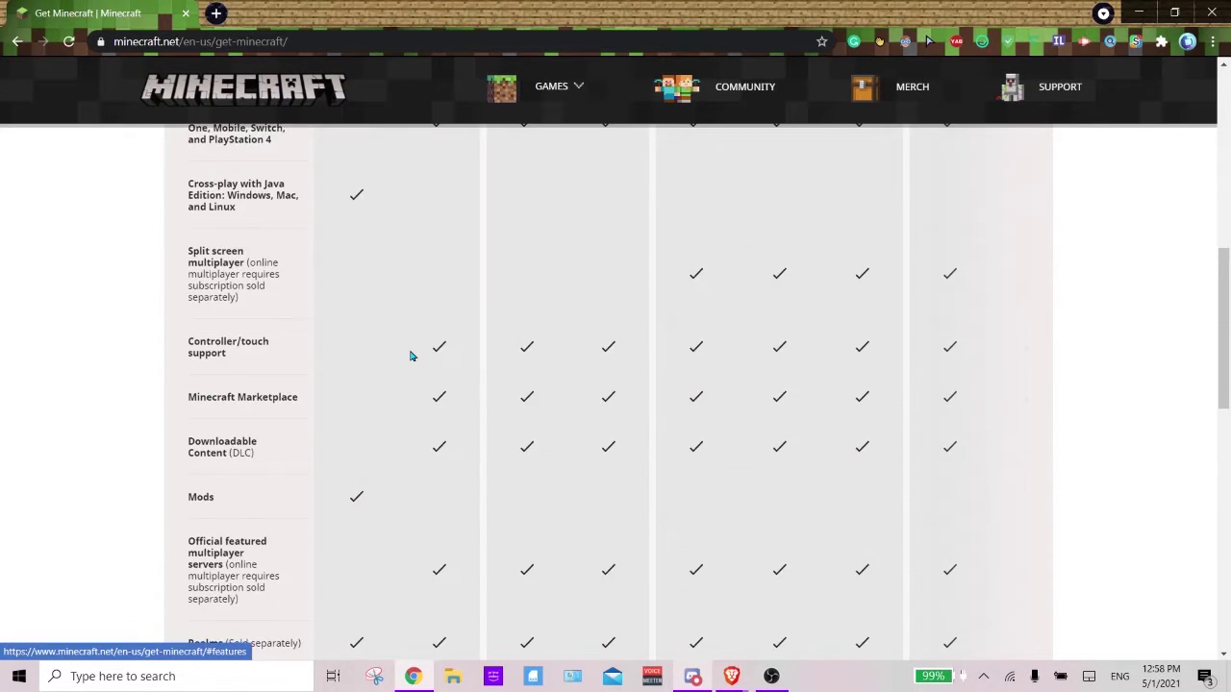
{"action": "scroll", "coordinate": [410, 355], "scroll_direction": "up", "scroll_amount": 7}
{"action": "scroll", "coordinate": [404, 358], "scroll_direction": "up", "scroll_amount": 3}
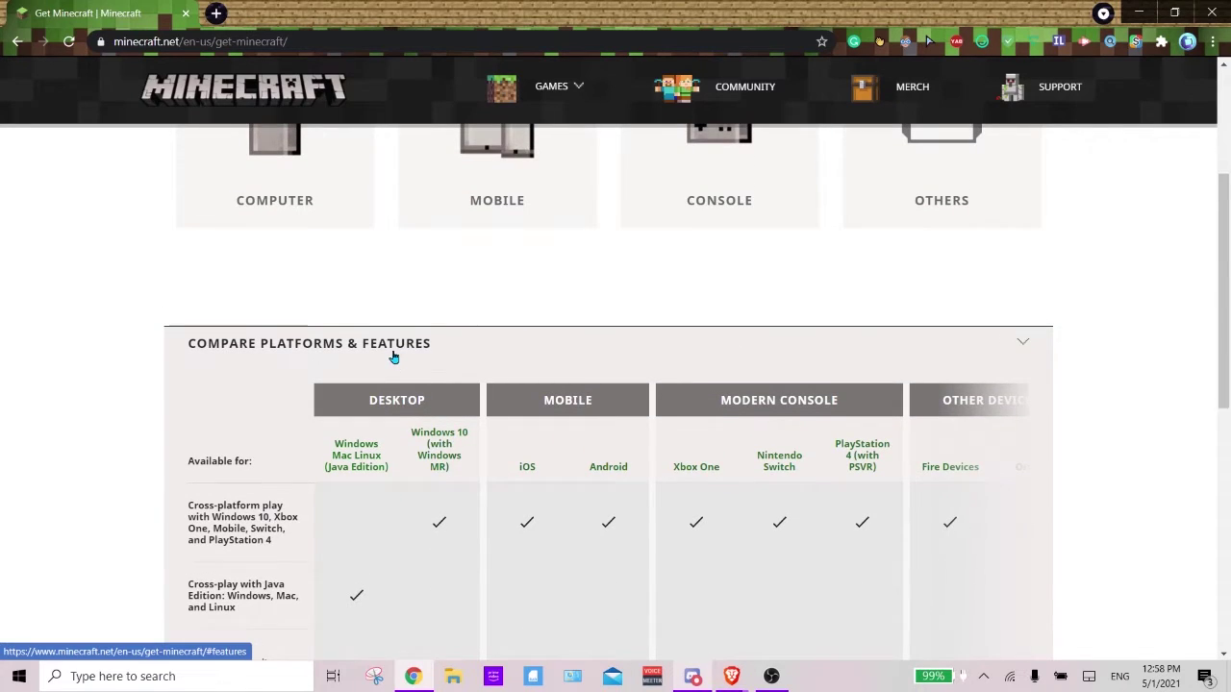
{"action": "left_click", "coordinate": [391, 356]}
{"action": "left_click", "coordinate": [392, 357]}
{"action": "scroll", "coordinate": [392, 357], "scroll_direction": "down", "scroll_amount": 3}
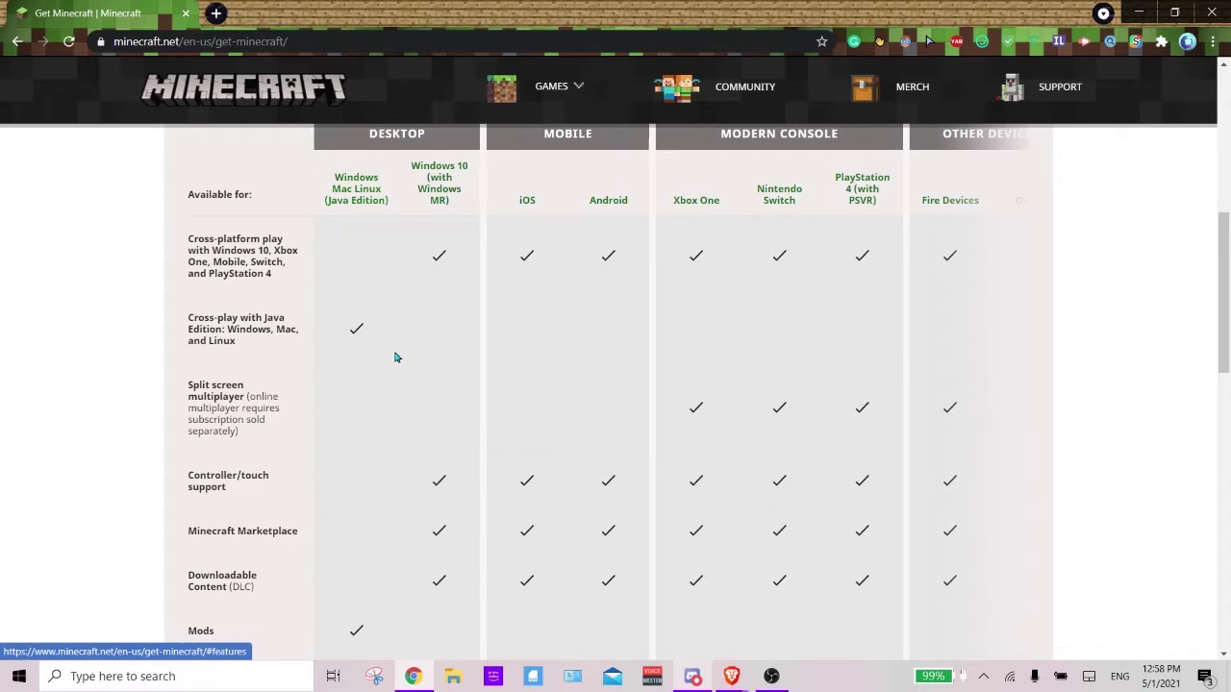
{"action": "scroll", "coordinate": [434, 420], "scroll_direction": "up", "scroll_amount": 3}
{"action": "left_click", "coordinate": [458, 355]}
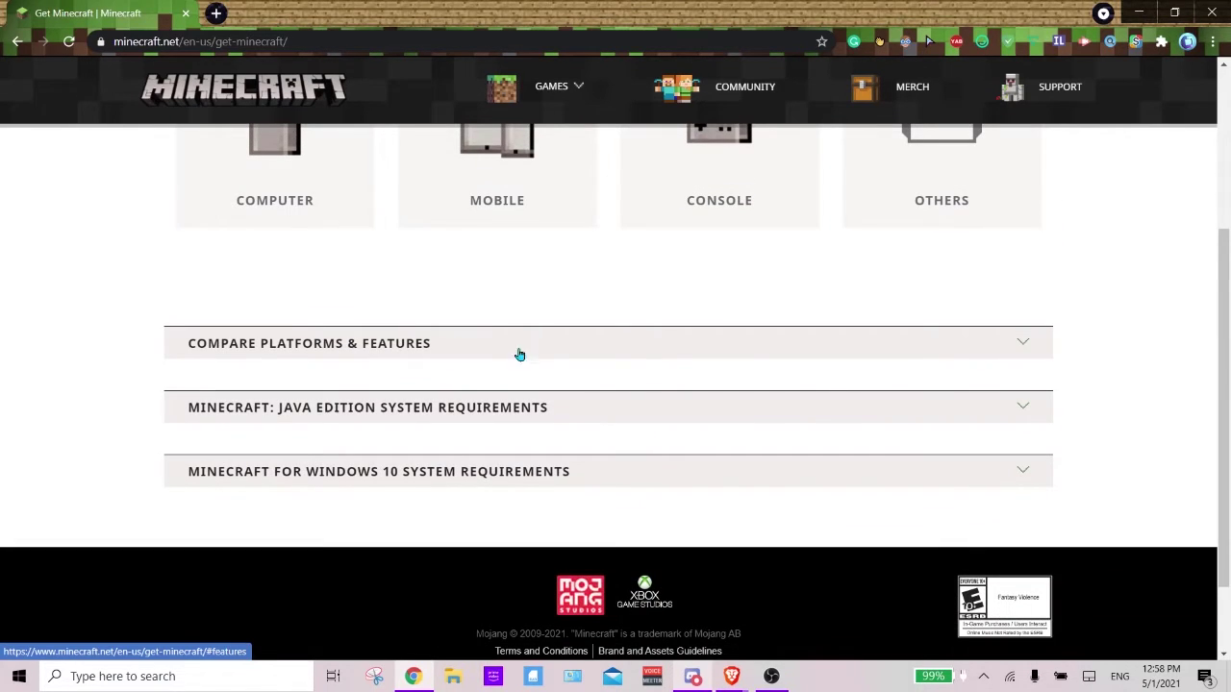
Choose Computer and Minecraft: Java Edition as the platform, and review the Java Edition store page
{"action": "scroll", "coordinate": [1110, 361], "scroll_direction": "up", "scroll_amount": 3}
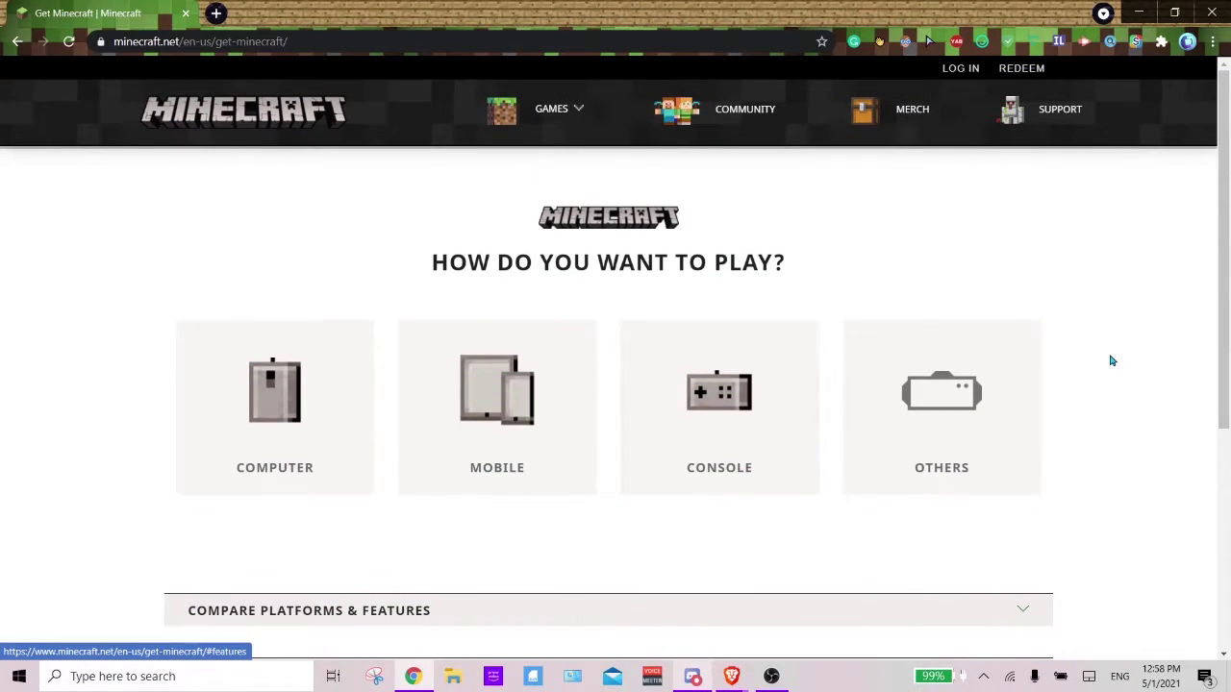
{"action": "left_click", "coordinate": [337, 381]}
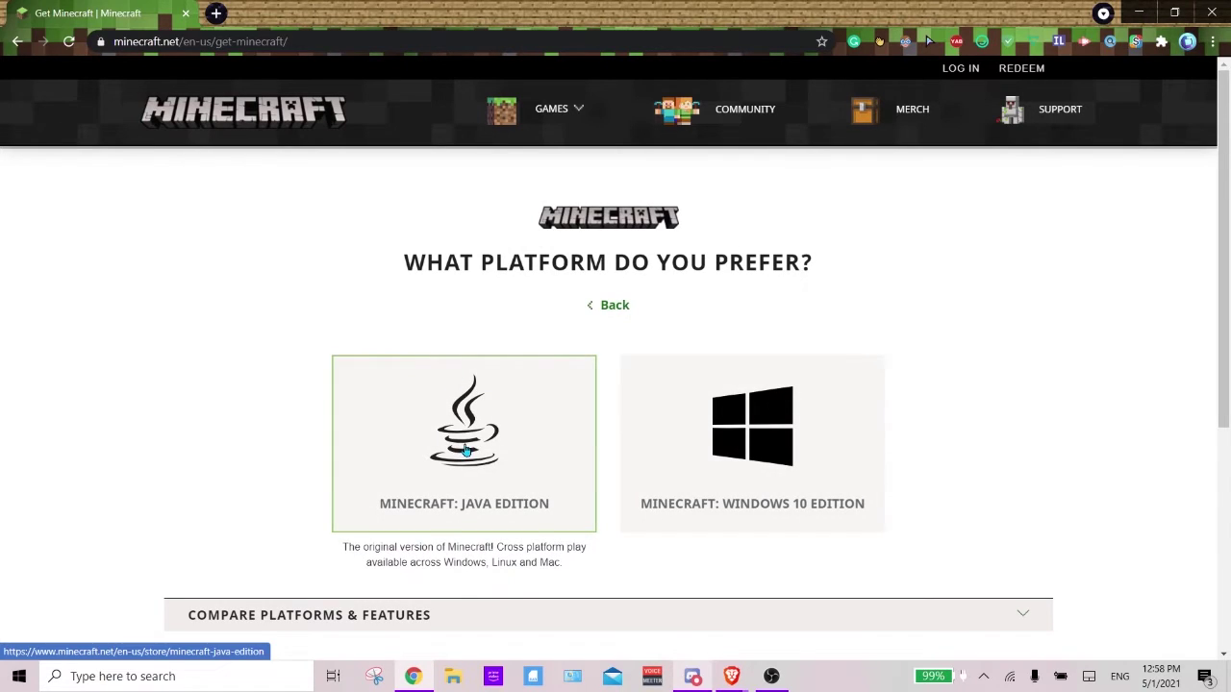
{"action": "scroll", "coordinate": [783, 427], "scroll_direction": "down", "scroll_amount": 1}
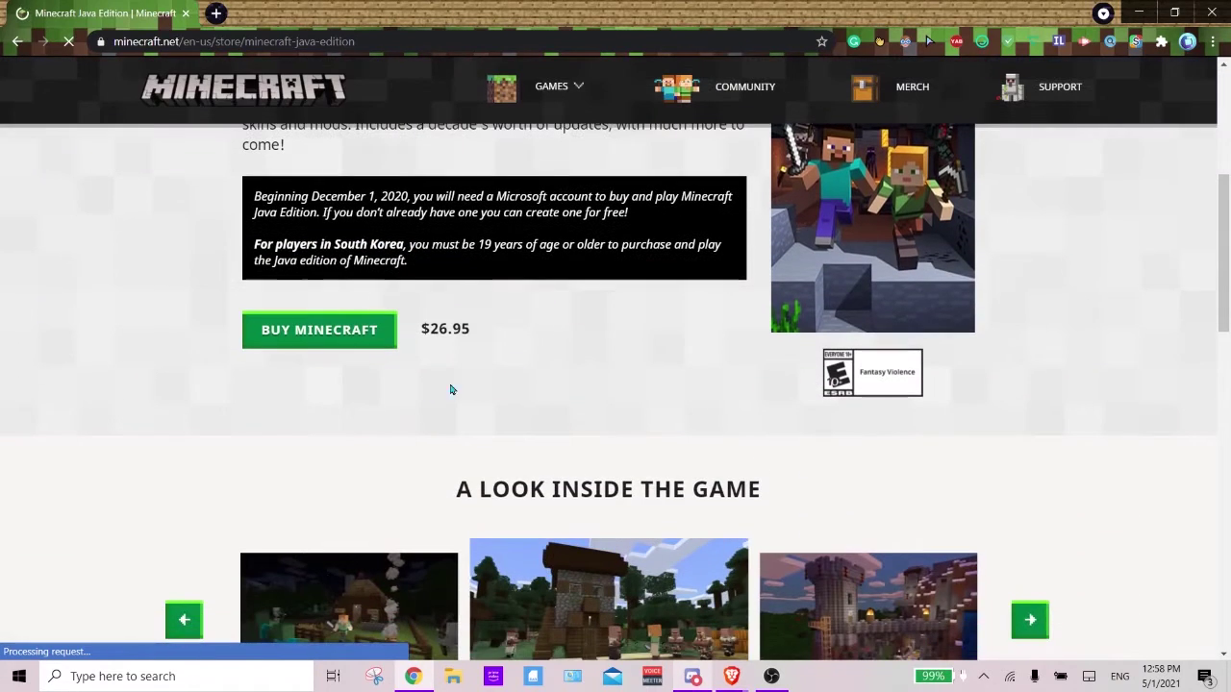
{"action": "scroll", "coordinate": [438, 379], "scroll_direction": "down", "scroll_amount": 4}
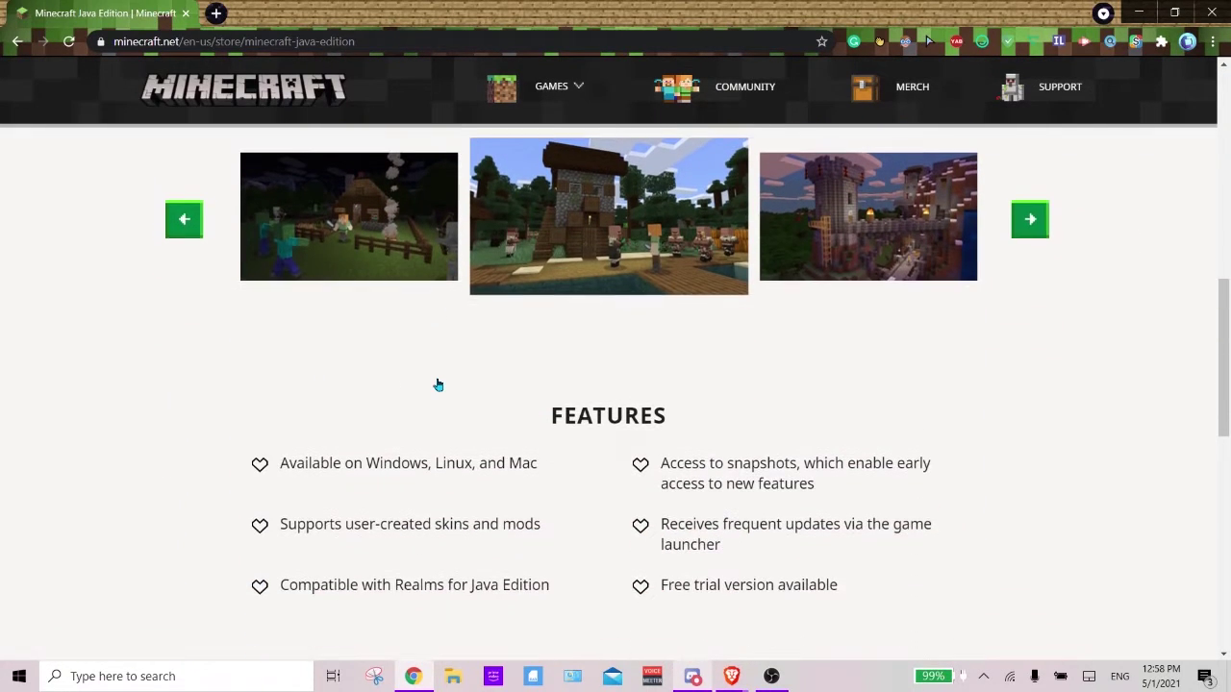
{"action": "scroll", "coordinate": [435, 385], "scroll_direction": "up", "scroll_amount": 1}
{"action": "scroll", "coordinate": [437, 385], "scroll_direction": "up", "scroll_amount": 6}
{"action": "scroll", "coordinate": [432, 393], "scroll_direction": "down", "scroll_amount": 3}
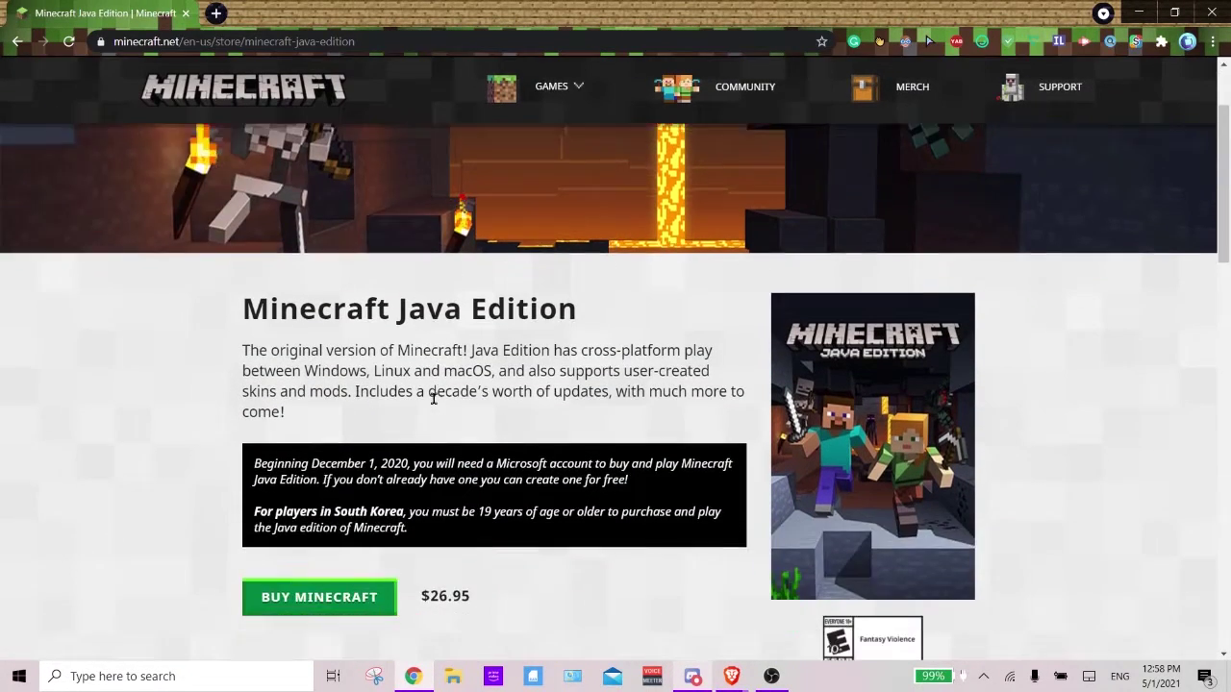
{"action": "scroll", "coordinate": [1011, 109], "scroll_direction": "up", "scroll_amount": 3}
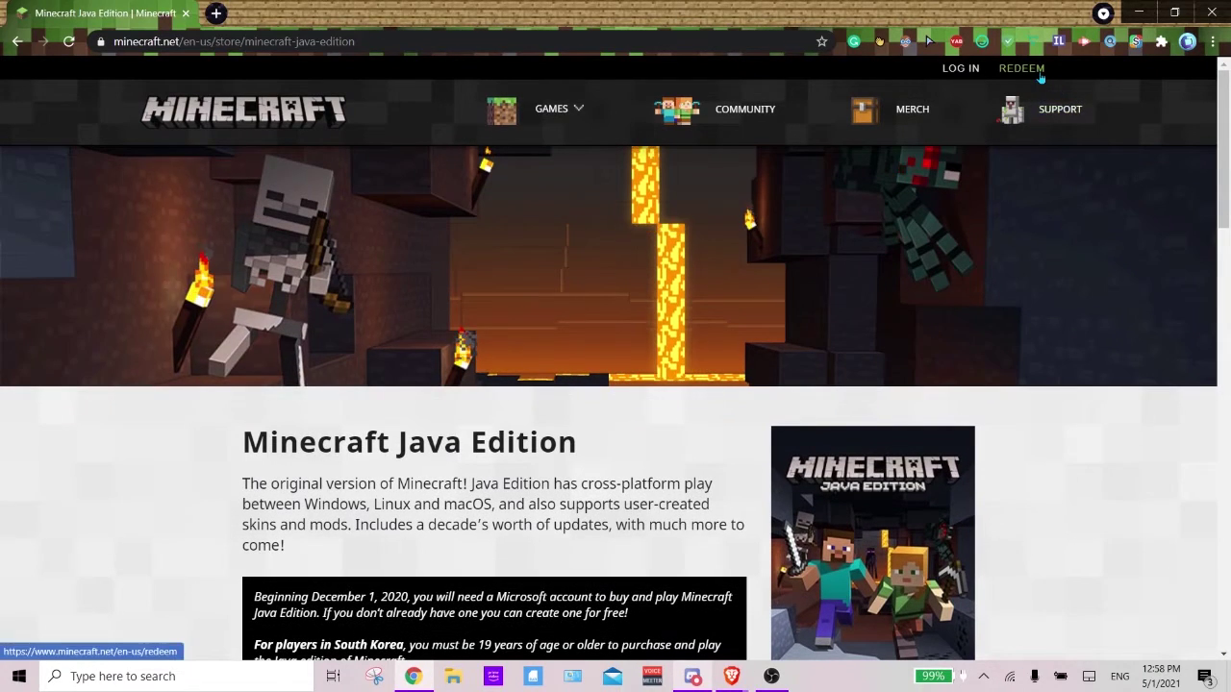
Open the Minecraft Redeem page and look through its code redemption options
{"action": "scroll", "coordinate": [613, 351], "scroll_direction": "down", "scroll_amount": 2}
{"action": "scroll", "coordinate": [596, 351], "scroll_direction": "down", "scroll_amount": 3}
{"action": "scroll", "coordinate": [606, 352], "scroll_direction": "up", "scroll_amount": 5}
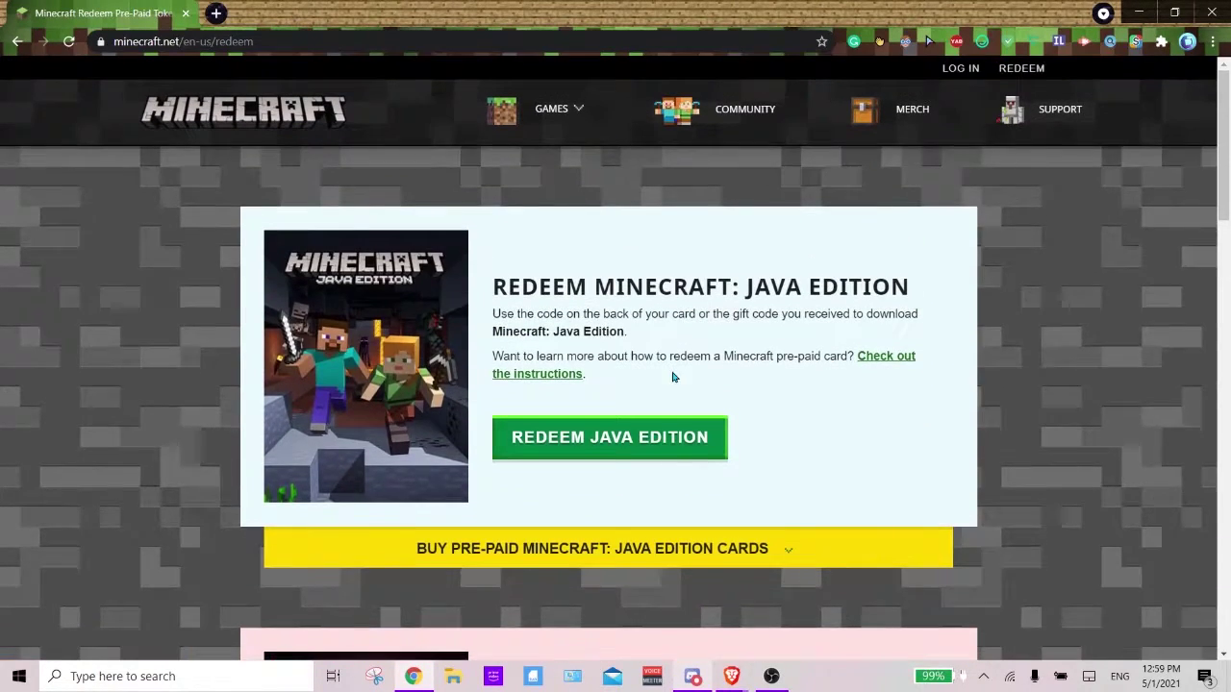
{"action": "scroll", "coordinate": [659, 377], "scroll_direction": "down", "scroll_amount": 5}
{"action": "scroll", "coordinate": [659, 377], "scroll_direction": "down", "scroll_amount": 4}
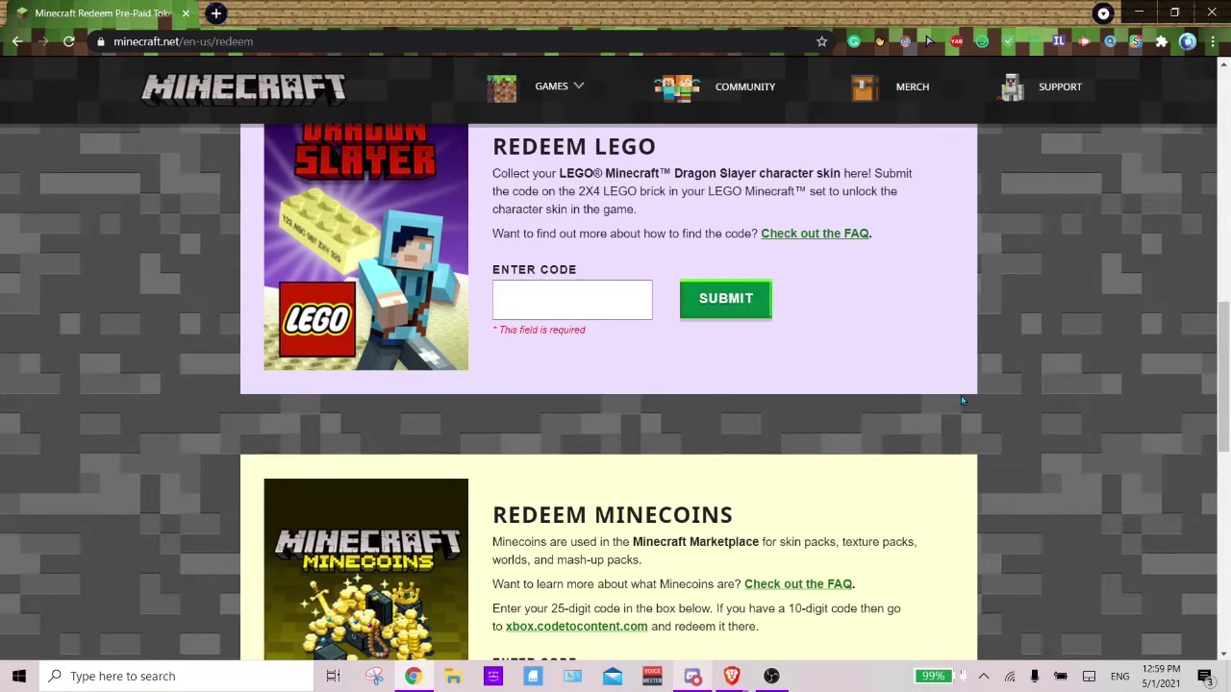
{"action": "scroll", "coordinate": [957, 402], "scroll_direction": "down", "scroll_amount": 1}
{"action": "scroll", "coordinate": [956, 403], "scroll_direction": "up", "scroll_amount": 8}
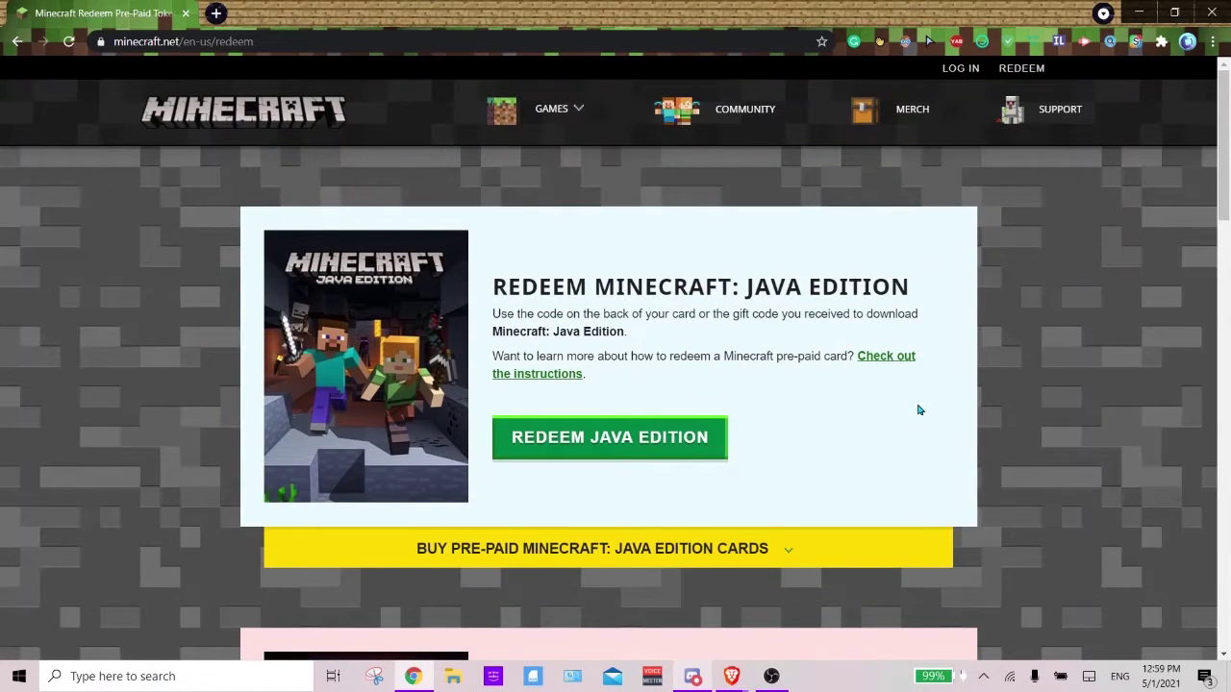
Go to the desktop, search Windows for "minecraft" and launch the Minecraft Launcher
{"action": "key", "text": "super+d"}
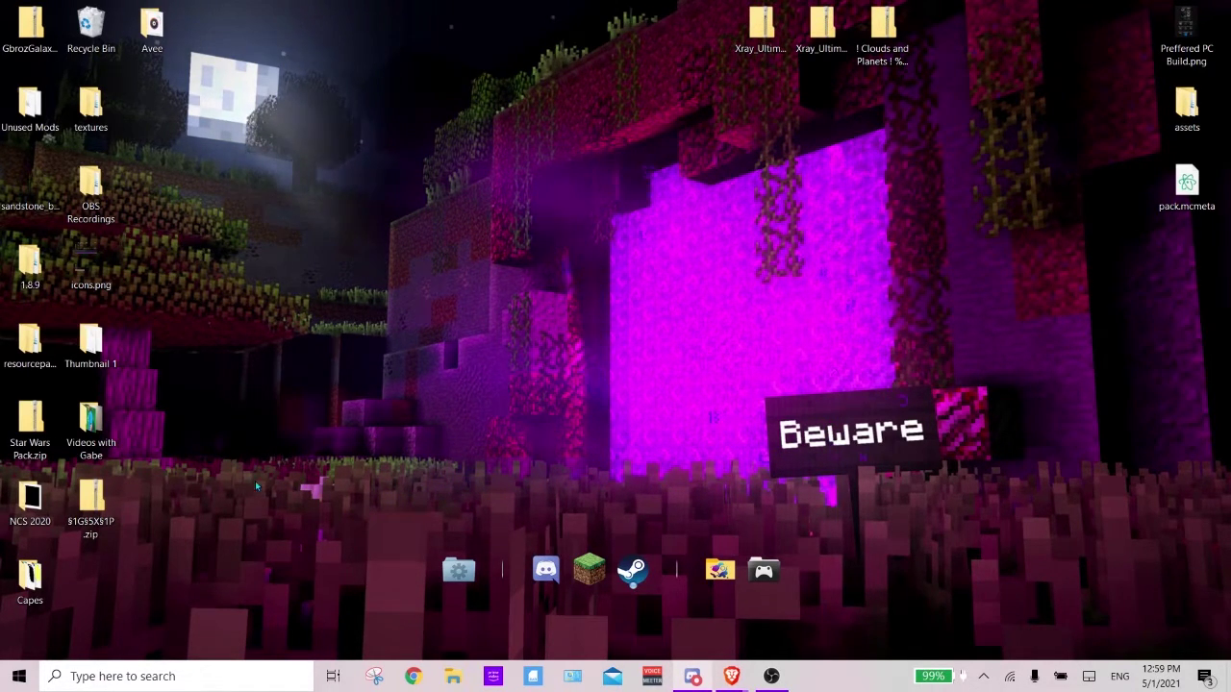
{"action": "left_click", "coordinate": [181, 684]}
{"action": "type", "text": "minecr"}
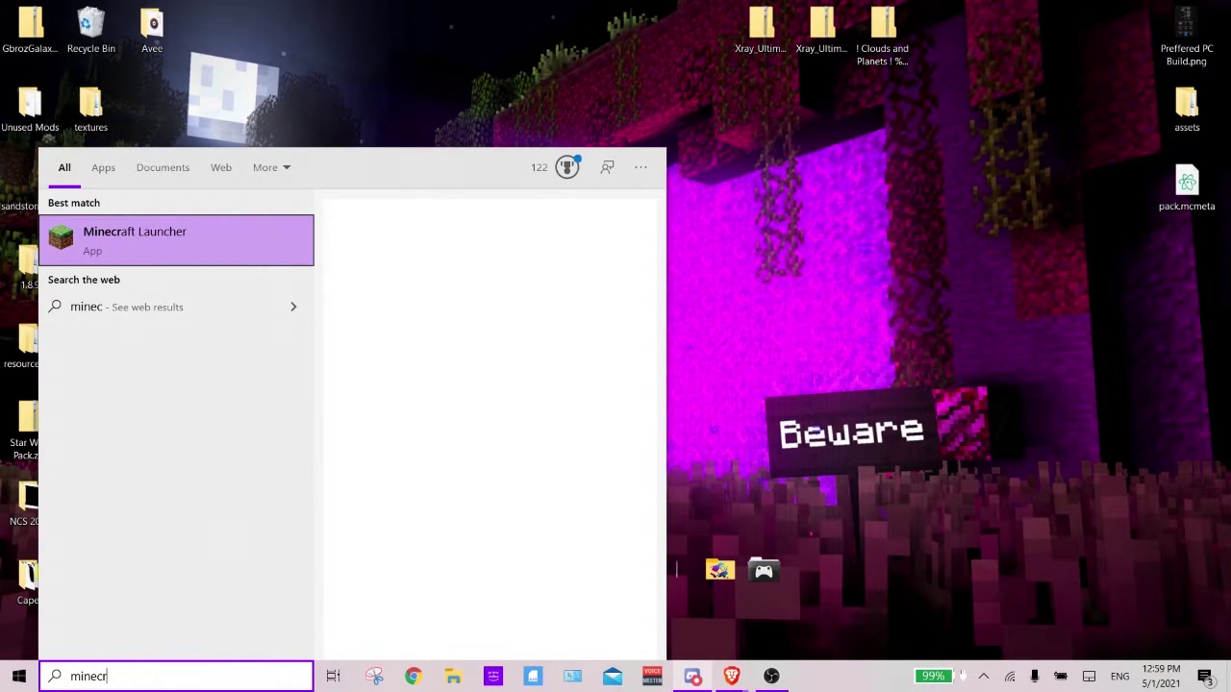
{"action": "type", "text": "aft"}
{"action": "key", "text": "Return"}
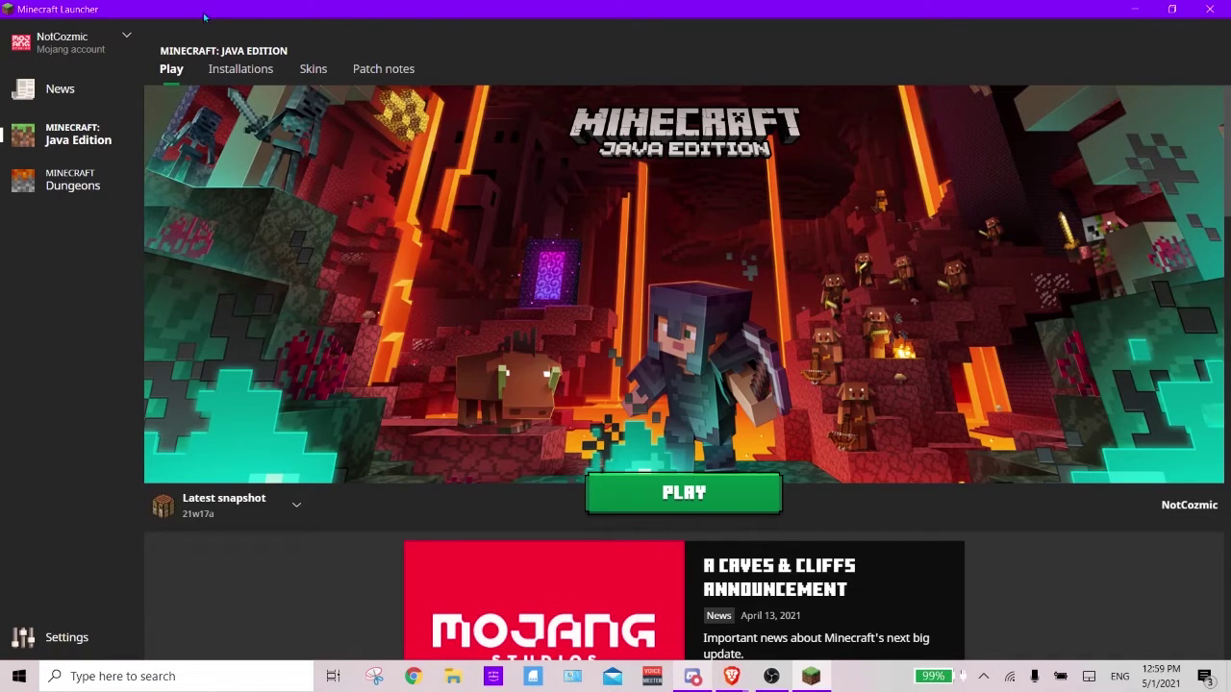
Check the launcher's account options and open the News page
{"action": "left_click", "coordinate": [125, 39]}
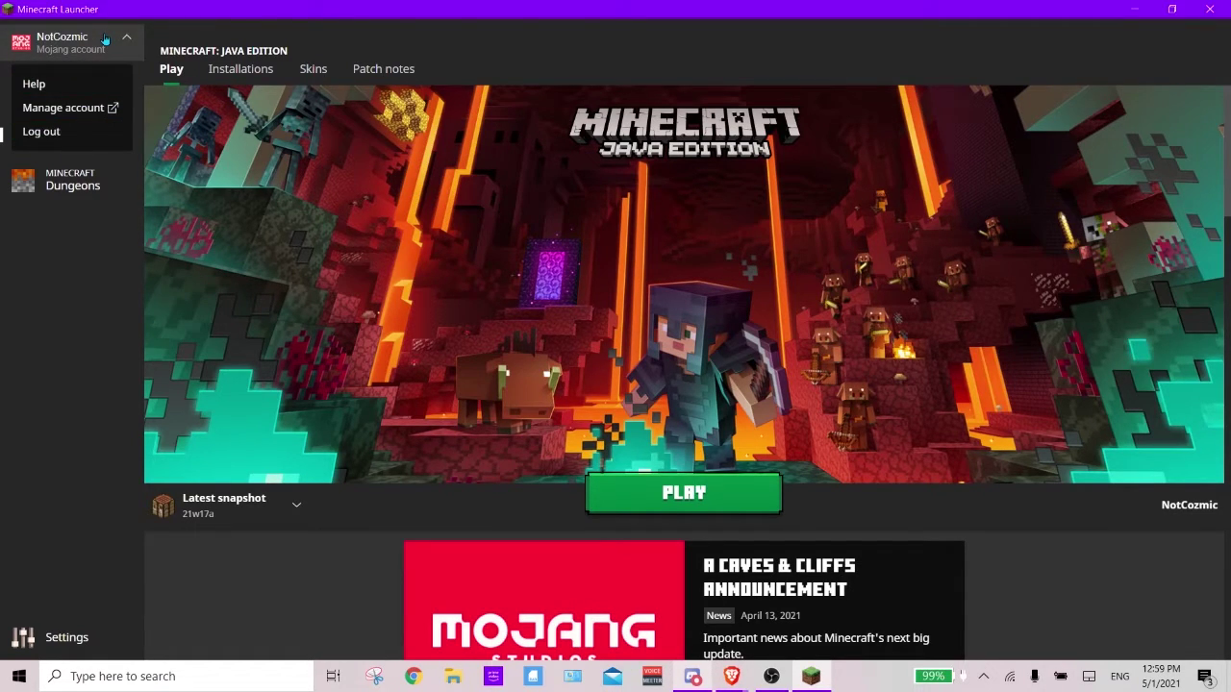
{"action": "left_click", "coordinate": [106, 40]}
{"action": "left_click", "coordinate": [83, 102]}
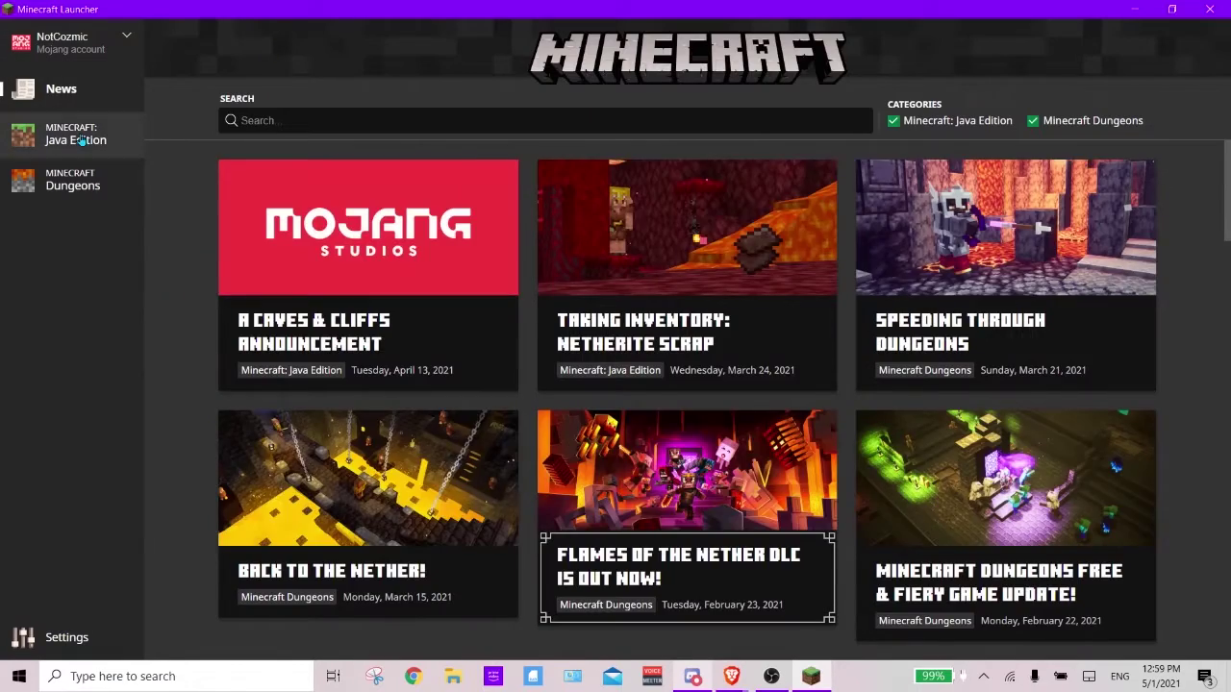
Open the Minecraft Dungeons page and look through its content
{"action": "left_click", "coordinate": [81, 135]}
{"action": "left_click", "coordinate": [84, 173]}
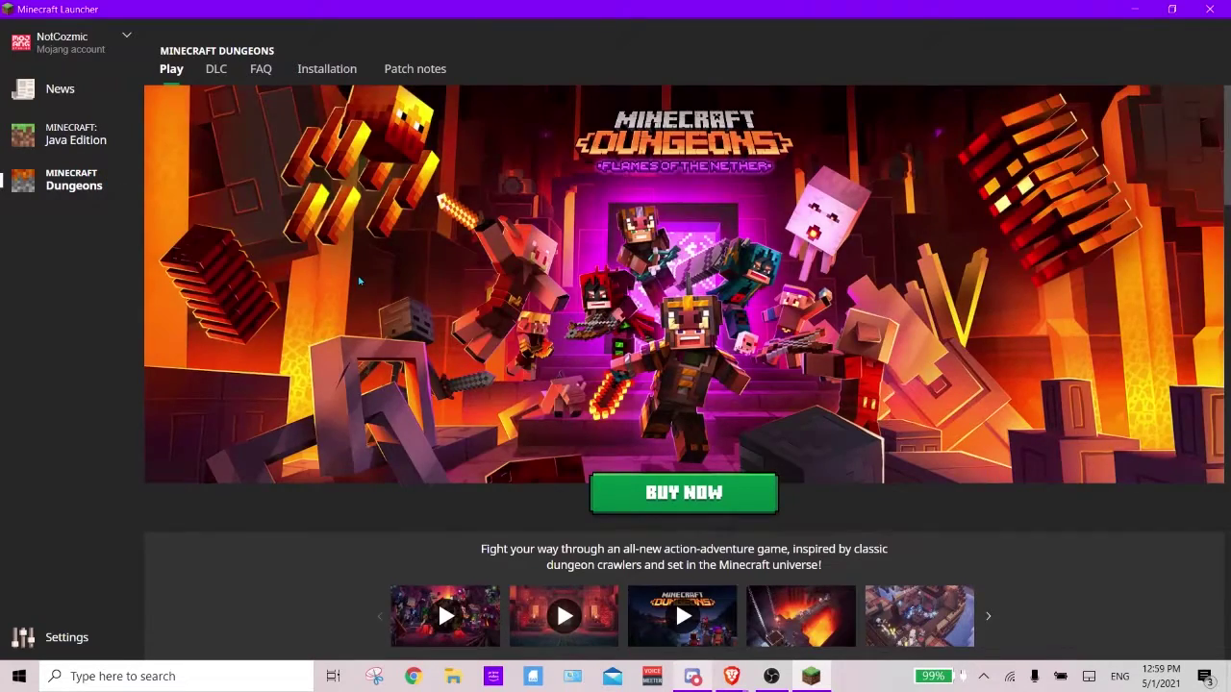
{"action": "scroll", "coordinate": [356, 280], "scroll_direction": "down", "scroll_amount": 6}
{"action": "scroll", "coordinate": [359, 281], "scroll_direction": "up", "scroll_amount": 2}
{"action": "scroll", "coordinate": [358, 281], "scroll_direction": "up", "scroll_amount": 5}
Return to the Java Edition Play page and browse its news and the list of game versions available to launch
{"action": "left_click", "coordinate": [75, 144]}
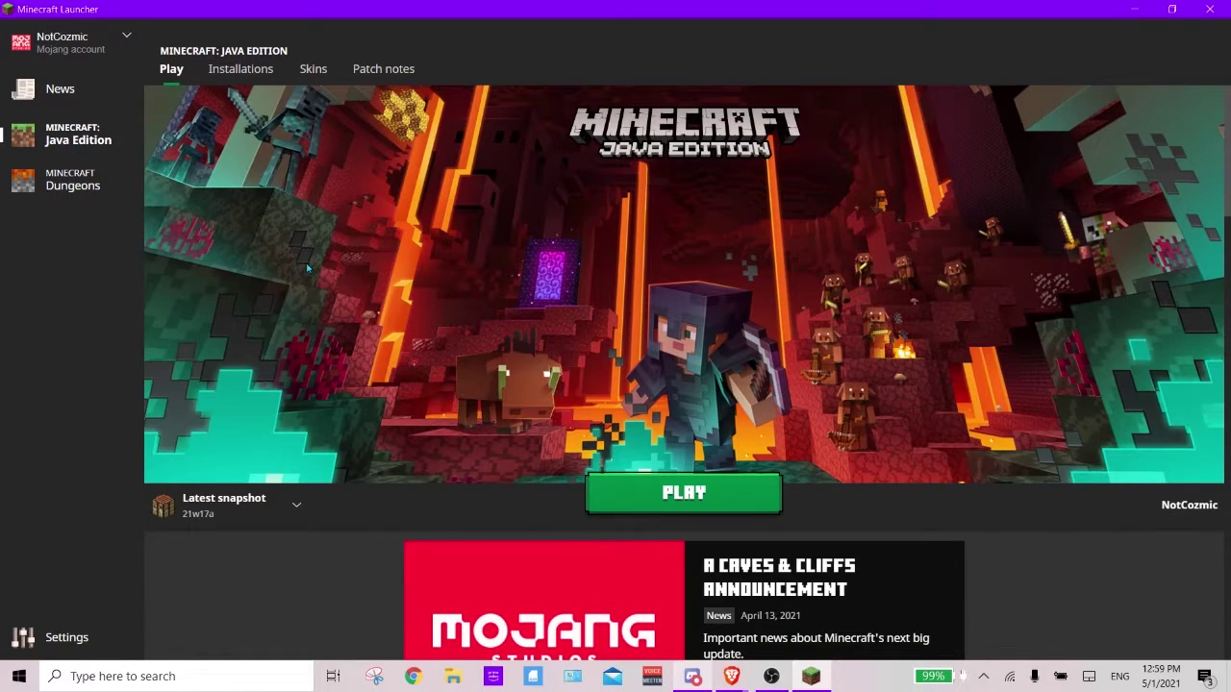
{"action": "scroll", "coordinate": [309, 267], "scroll_direction": "down", "scroll_amount": 5}
{"action": "scroll", "coordinate": [308, 268], "scroll_direction": "up", "scroll_amount": 5}
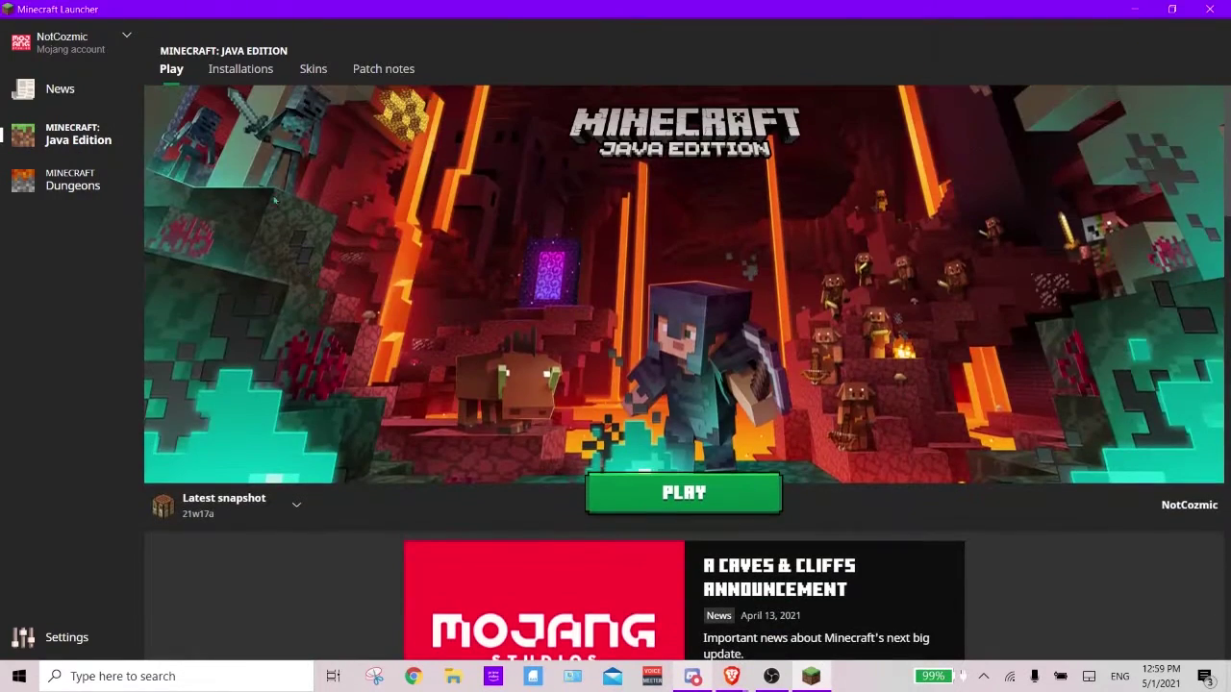
{"action": "left_click", "coordinate": [298, 505]}
{"action": "scroll", "coordinate": [260, 383], "scroll_direction": "down", "scroll_amount": 5}
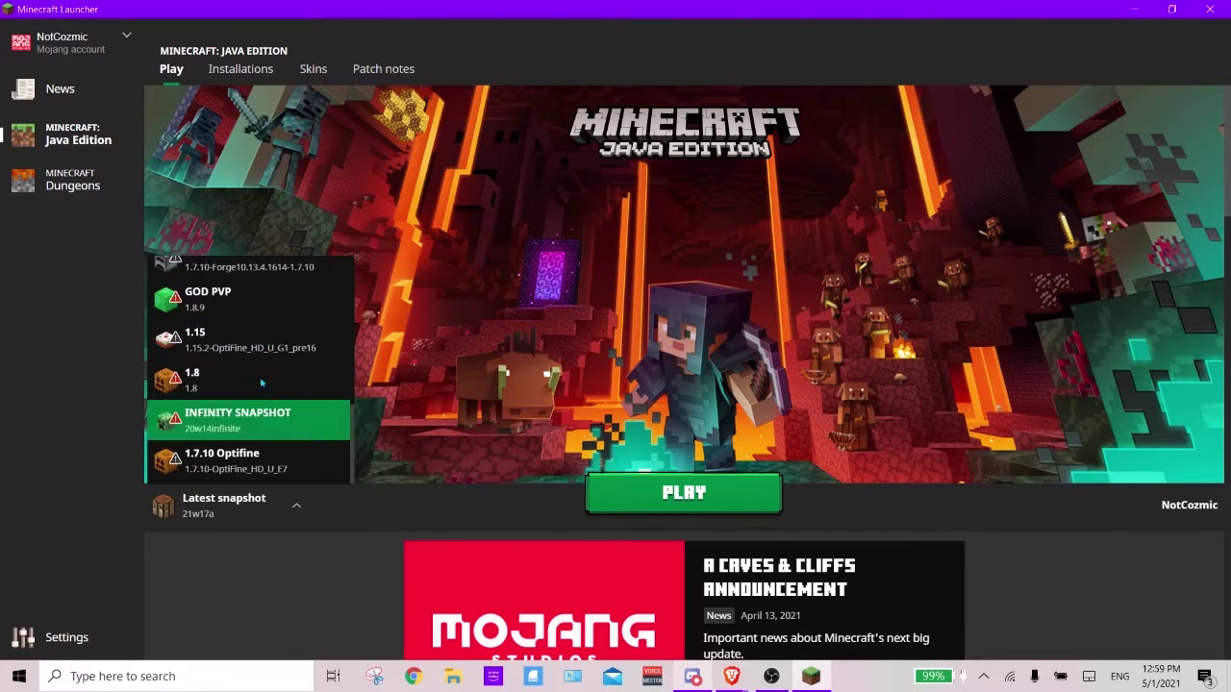
{"action": "scroll", "coordinate": [260, 382], "scroll_direction": "up", "scroll_amount": 8}
{"action": "scroll", "coordinate": [250, 394], "scroll_direction": "down", "scroll_amount": 10}
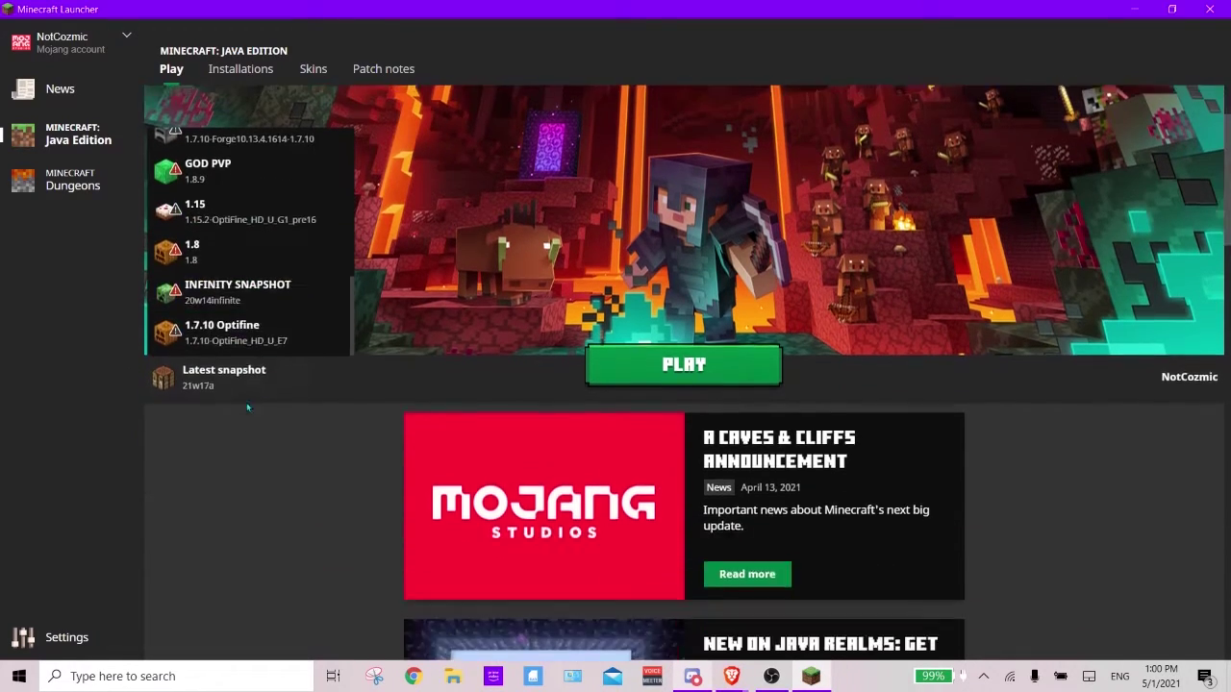
{"action": "scroll", "coordinate": [247, 408], "scroll_direction": "up", "scroll_amount": 8}
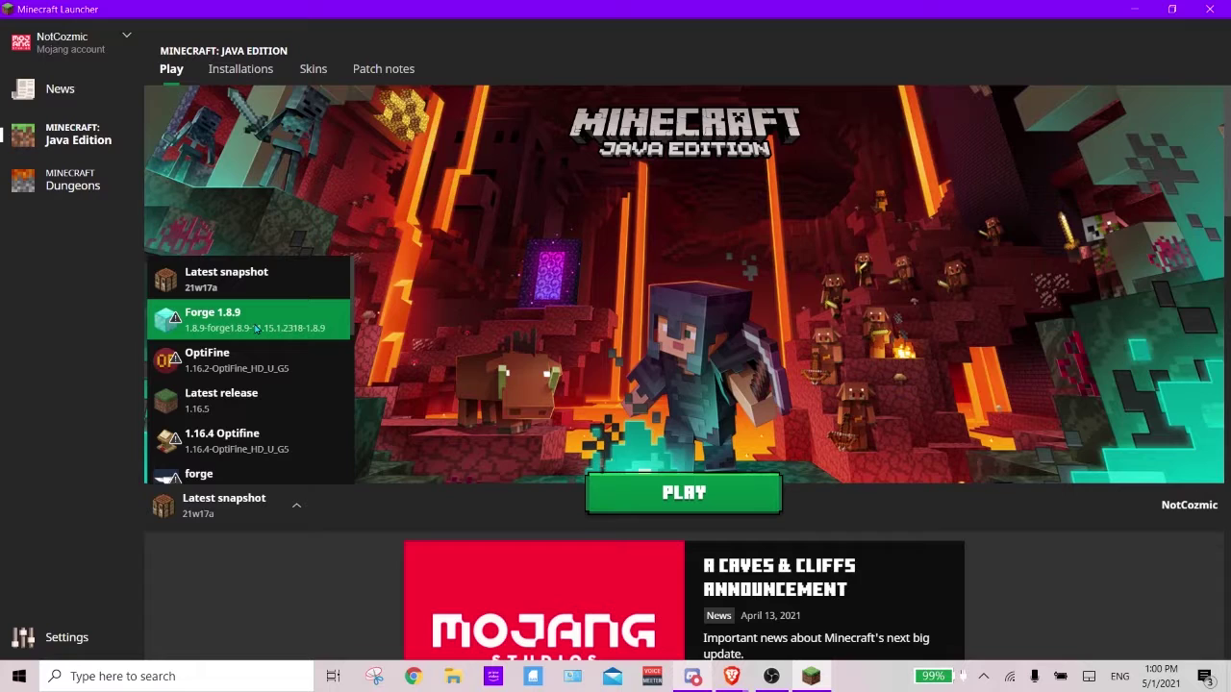
Select the Forge 1.8.9 version for launch and switch back to Latest snapshot
{"action": "left_click", "coordinate": [255, 328]}
{"action": "left_click", "coordinate": [230, 505]}
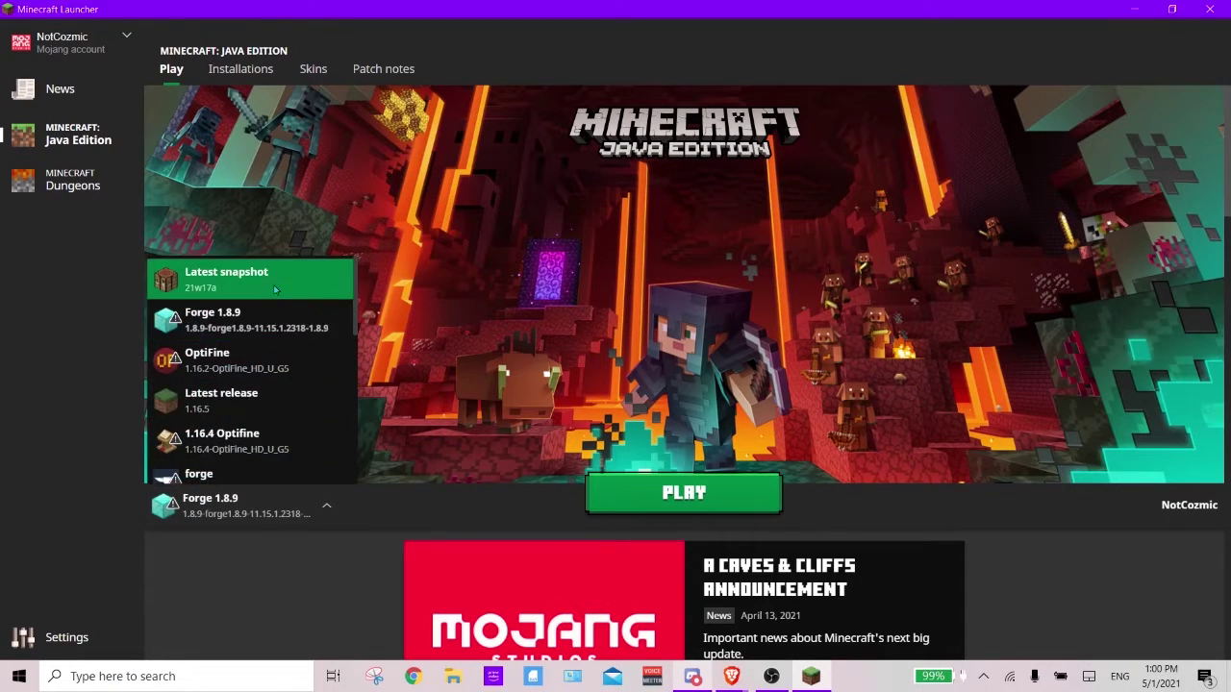
{"action": "left_click", "coordinate": [275, 289]}
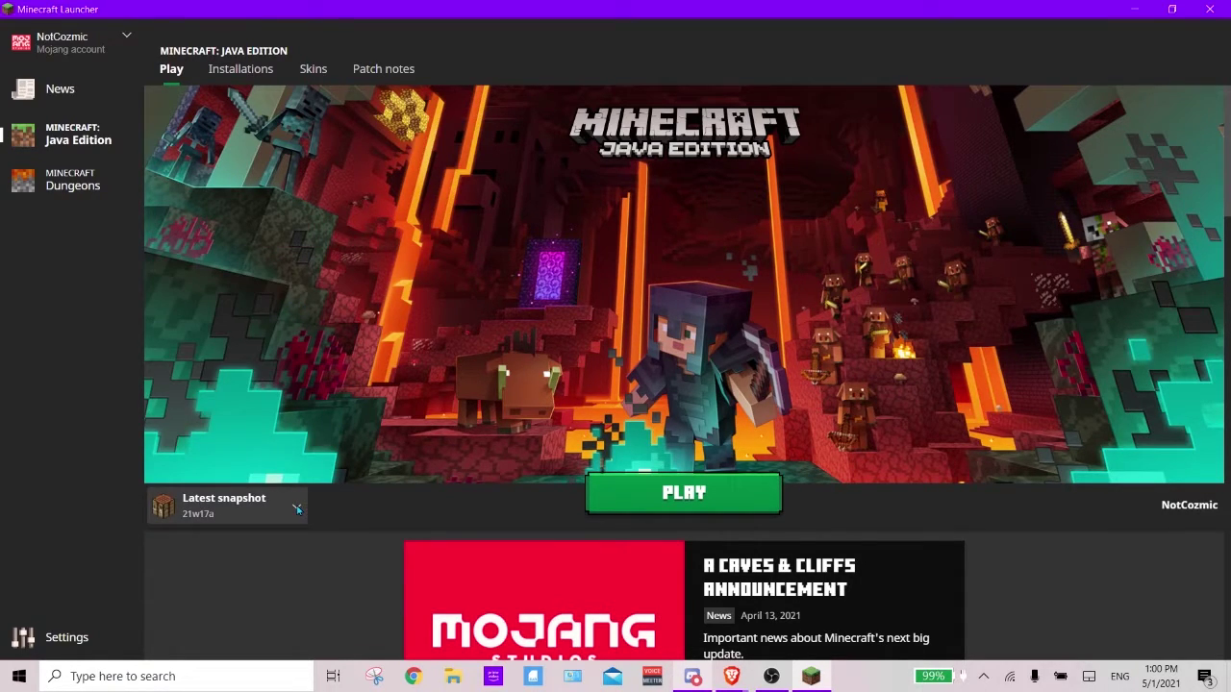
Look through the list of Java Edition installations
{"action": "left_click", "coordinate": [241, 69]}
{"action": "scroll", "coordinate": [530, 382], "scroll_direction": "down", "scroll_amount": 3}
{"action": "scroll", "coordinate": [529, 381], "scroll_direction": "up", "scroll_amount": 3}
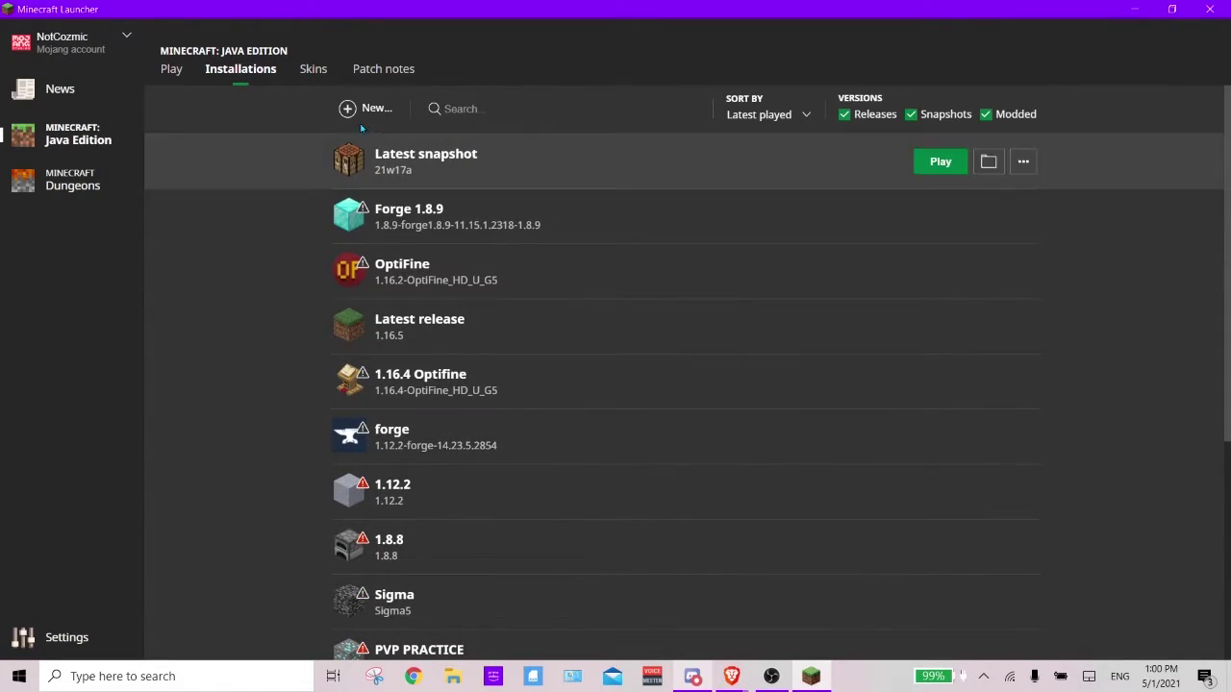
Start a new installation named "adsoifndsoigjios" and view the available block icons, keeping the furnace icon
{"action": "left_click", "coordinate": [370, 109]}
{"action": "left_click", "coordinate": [559, 169]}
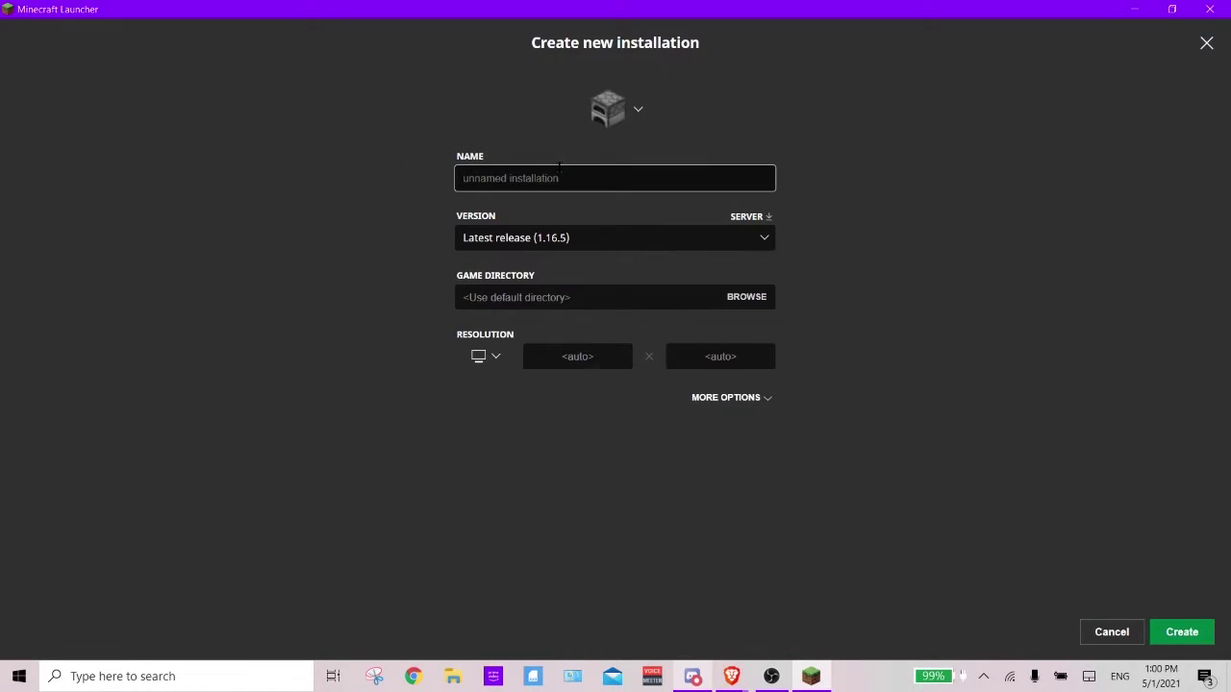
{"action": "left_click", "coordinate": [617, 123]}
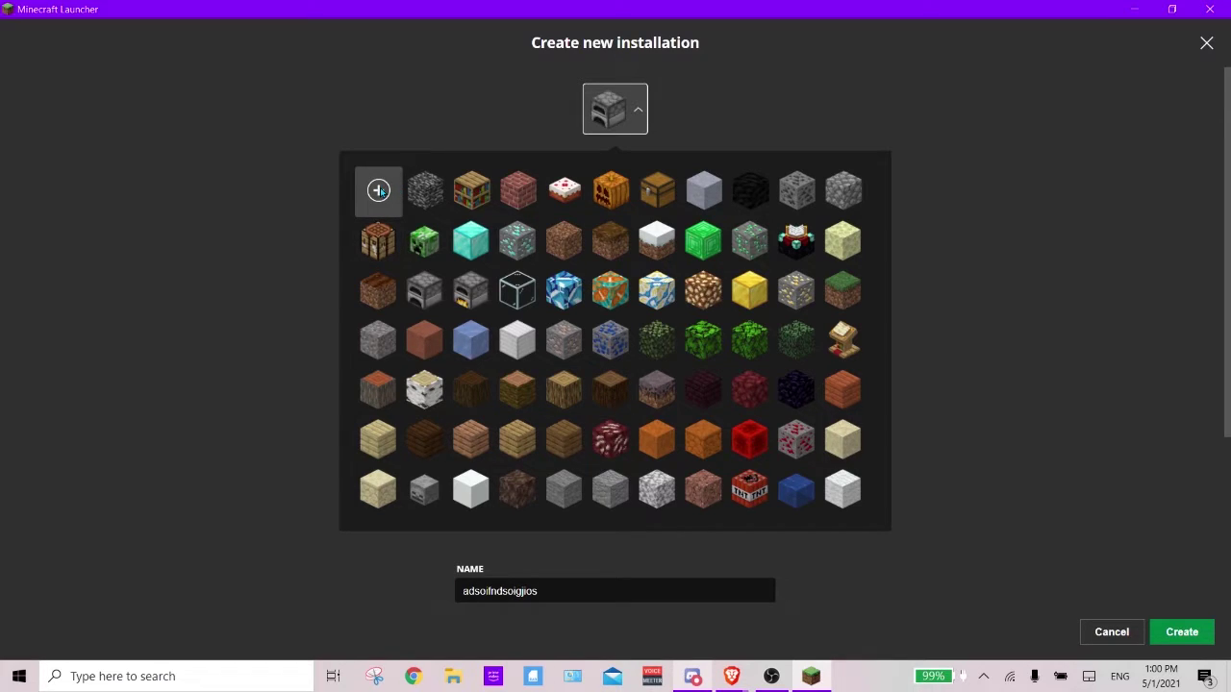
{"action": "key", "text": "Escape"}
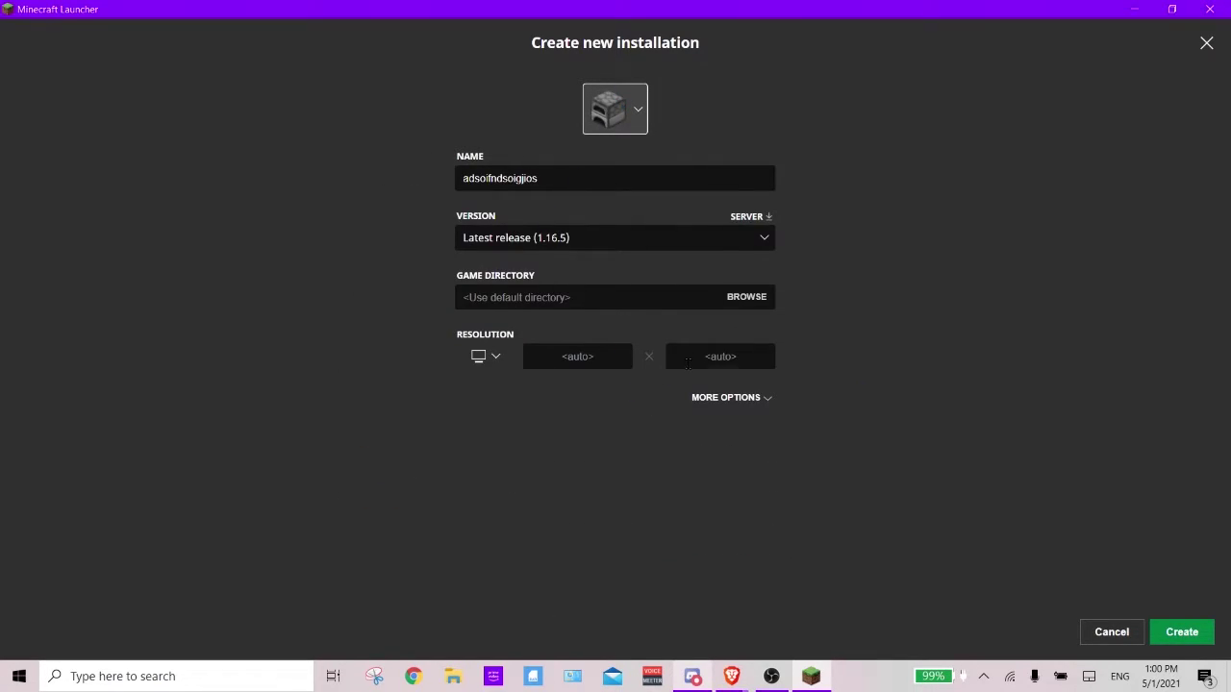
Look through the available game versions and set the new installation's version to snapshot 21w15a
{"action": "left_click", "coordinate": [683, 247]}
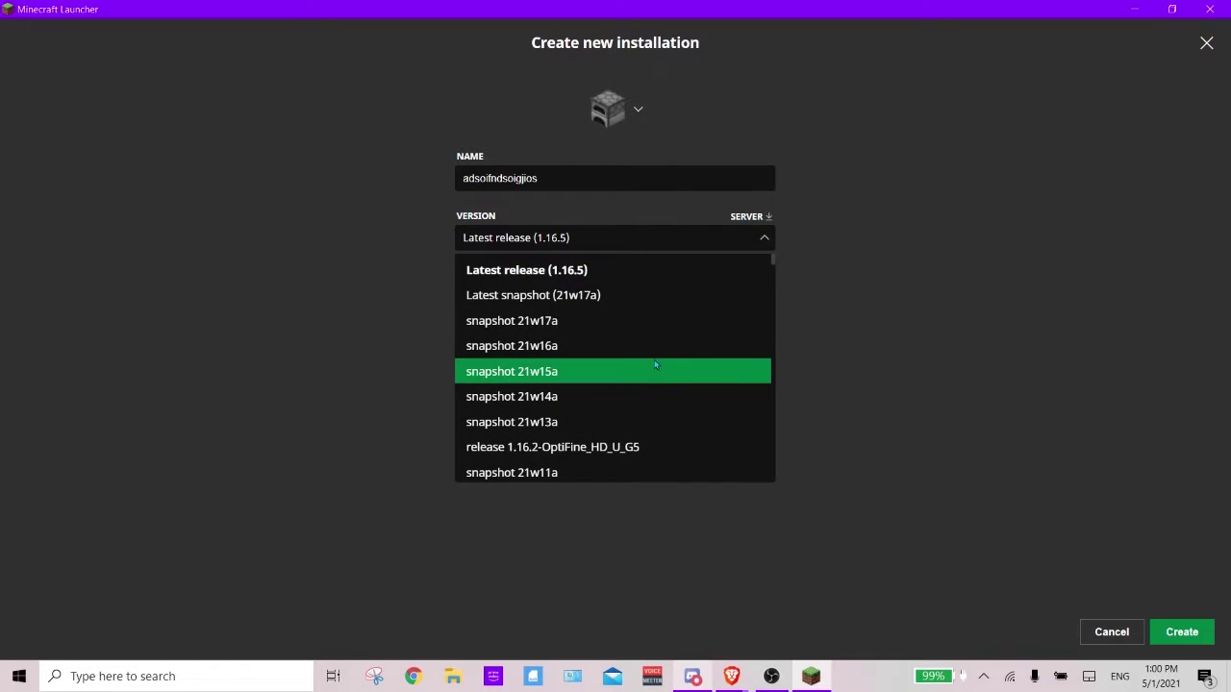
{"action": "scroll", "coordinate": [660, 355], "scroll_direction": "down", "scroll_amount": 1}
{"action": "scroll", "coordinate": [666, 343], "scroll_direction": "down", "scroll_amount": 5}
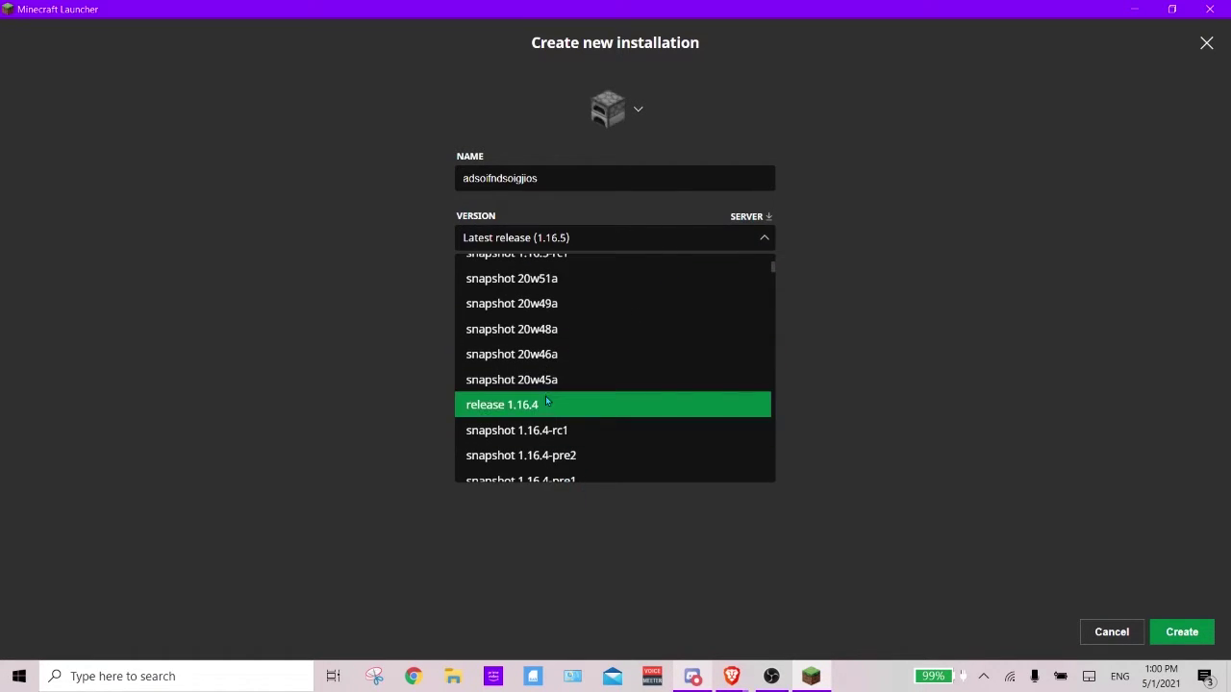
{"action": "scroll", "coordinate": [551, 410], "scroll_direction": "up", "scroll_amount": 3}
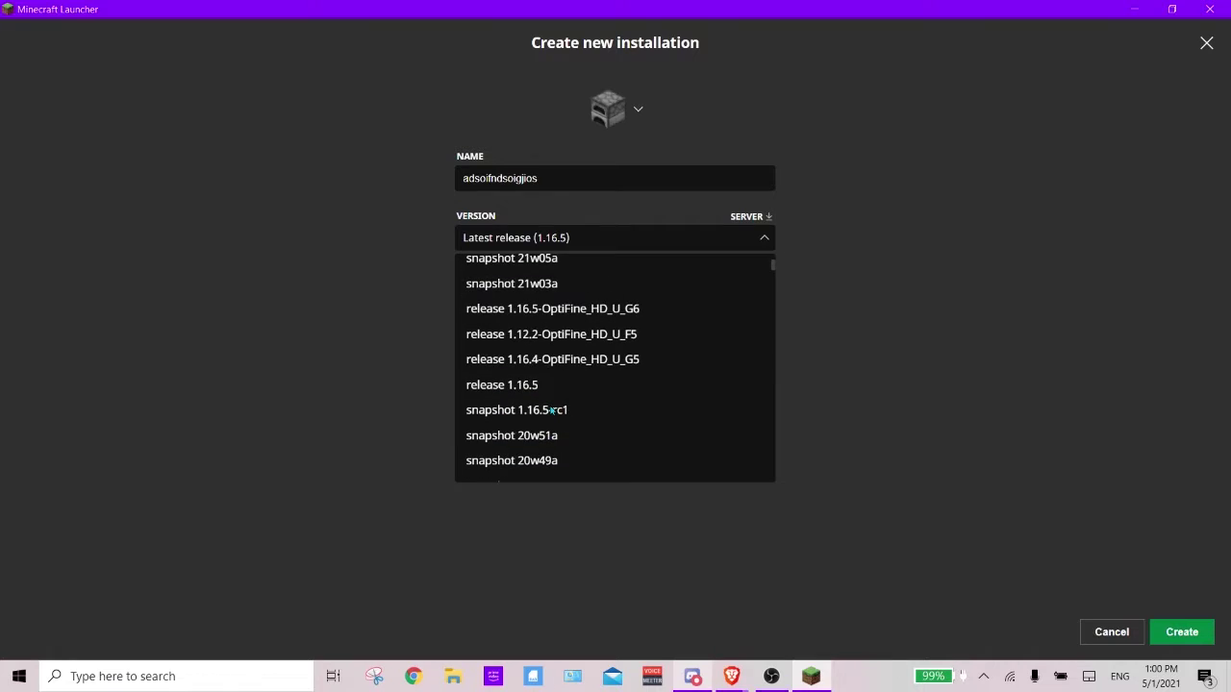
{"action": "scroll", "coordinate": [553, 410], "scroll_direction": "up", "scroll_amount": 4}
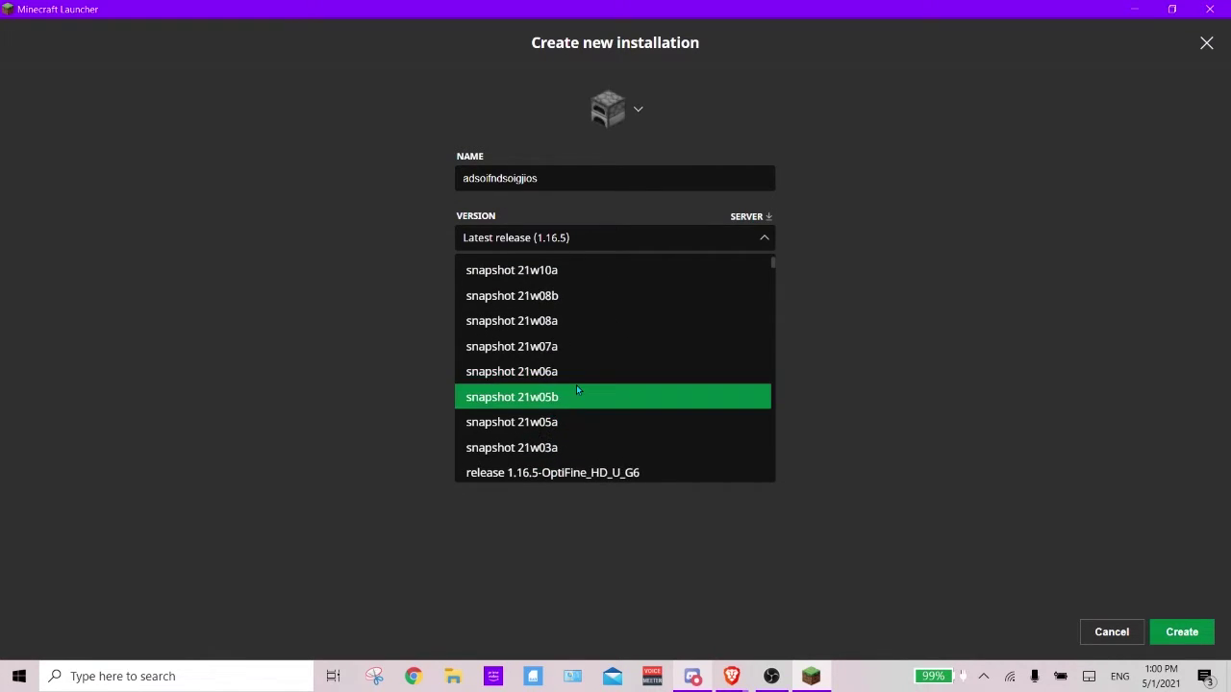
{"action": "left_click", "coordinate": [670, 379]}
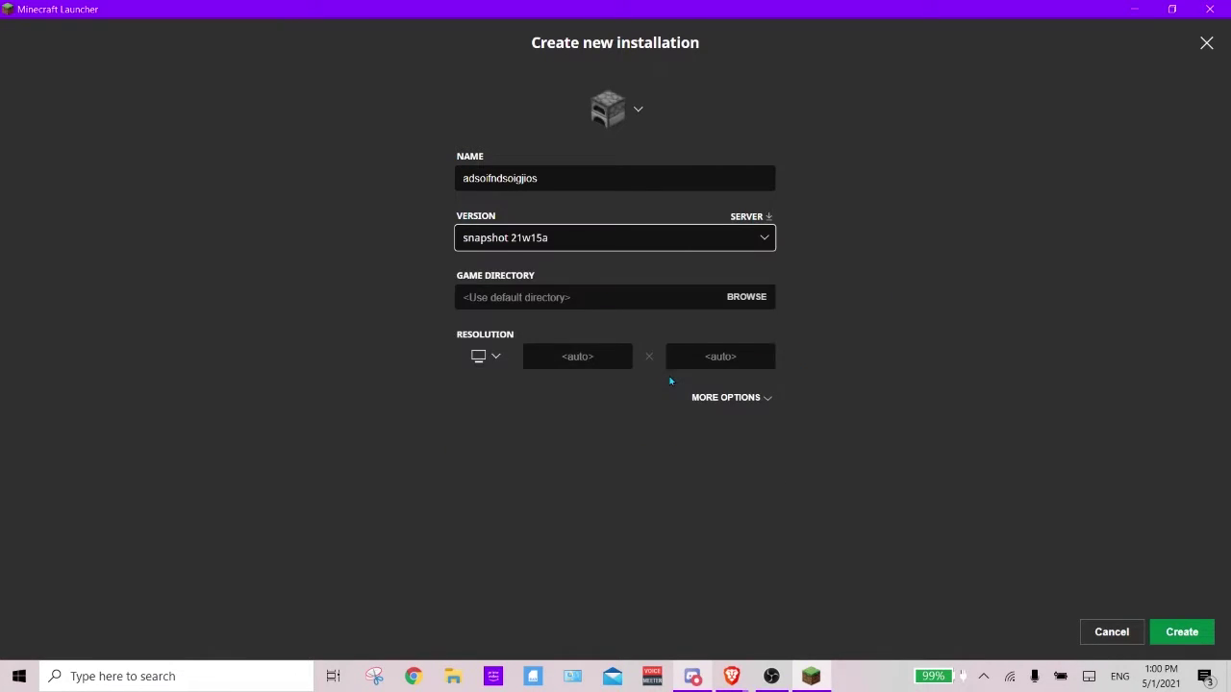
View the resolution presets and the additional Java options of the new installation, and discard it without creating it
{"action": "left_click", "coordinate": [495, 357]}
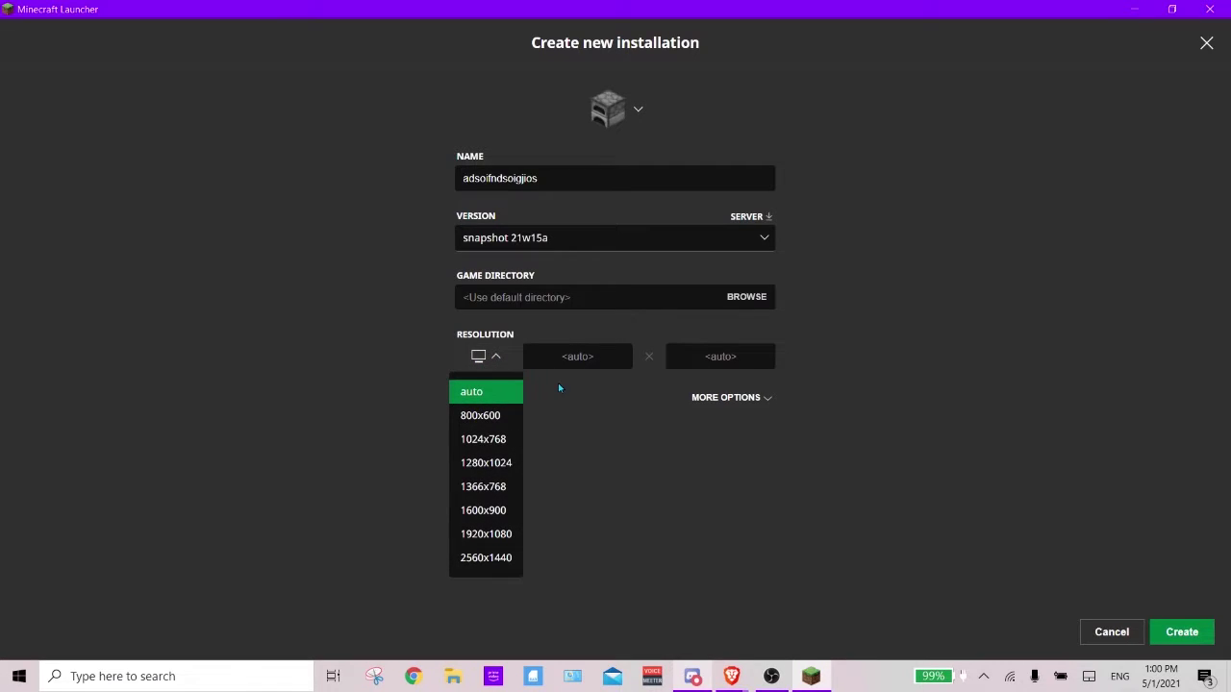
{"action": "left_click", "coordinate": [682, 530]}
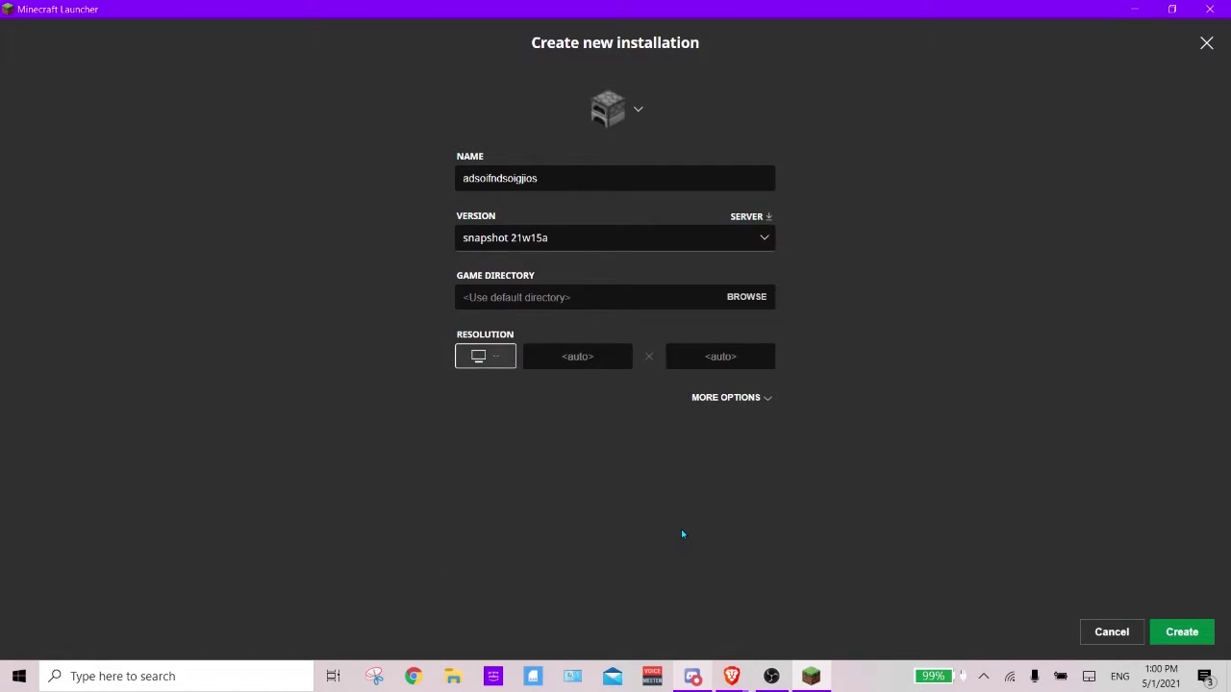
{"action": "left_click", "coordinate": [728, 398]}
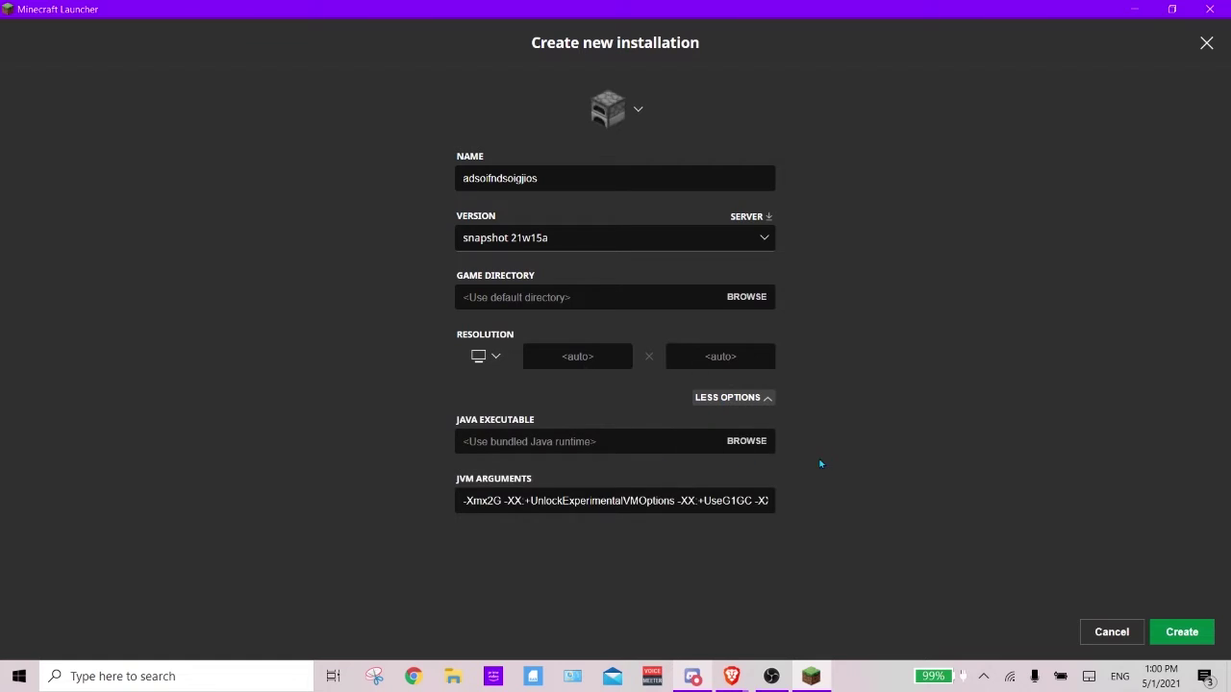
{"action": "left_click", "coordinate": [1111, 631]}
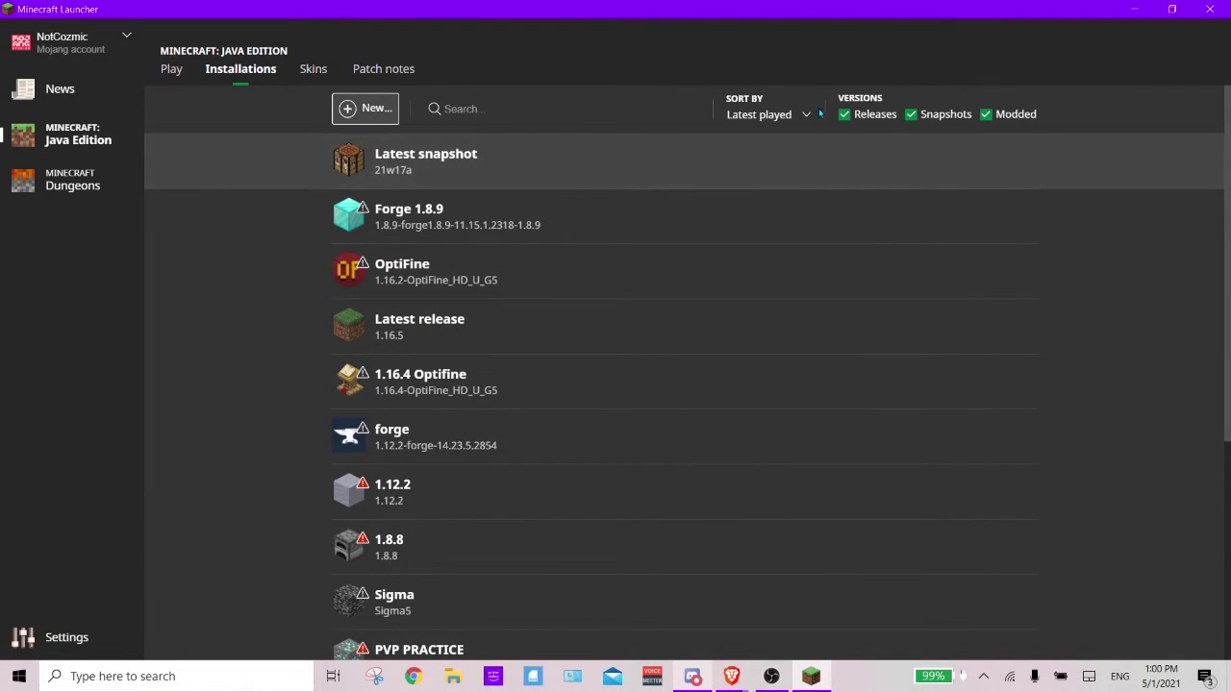
Hide snapshots in the installations list and look through the versions offered for a new installation
{"action": "left_click", "coordinate": [924, 115]}
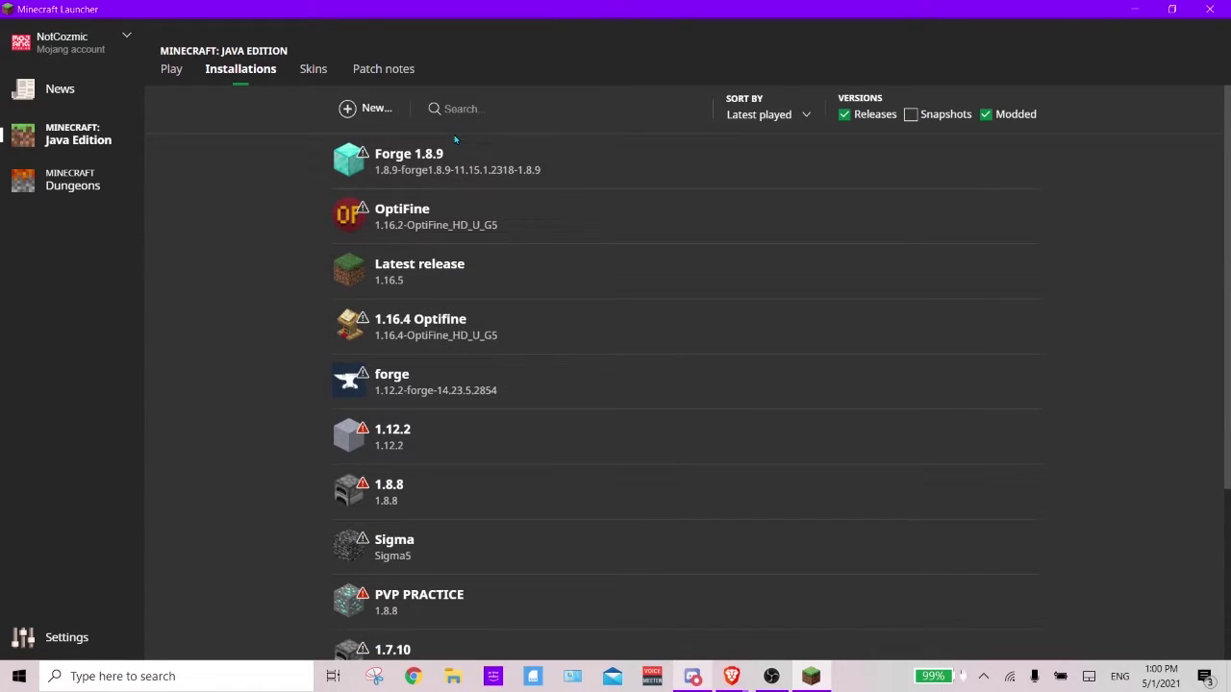
{"action": "left_click", "coordinate": [361, 109]}
{"action": "left_click", "coordinate": [563, 238]}
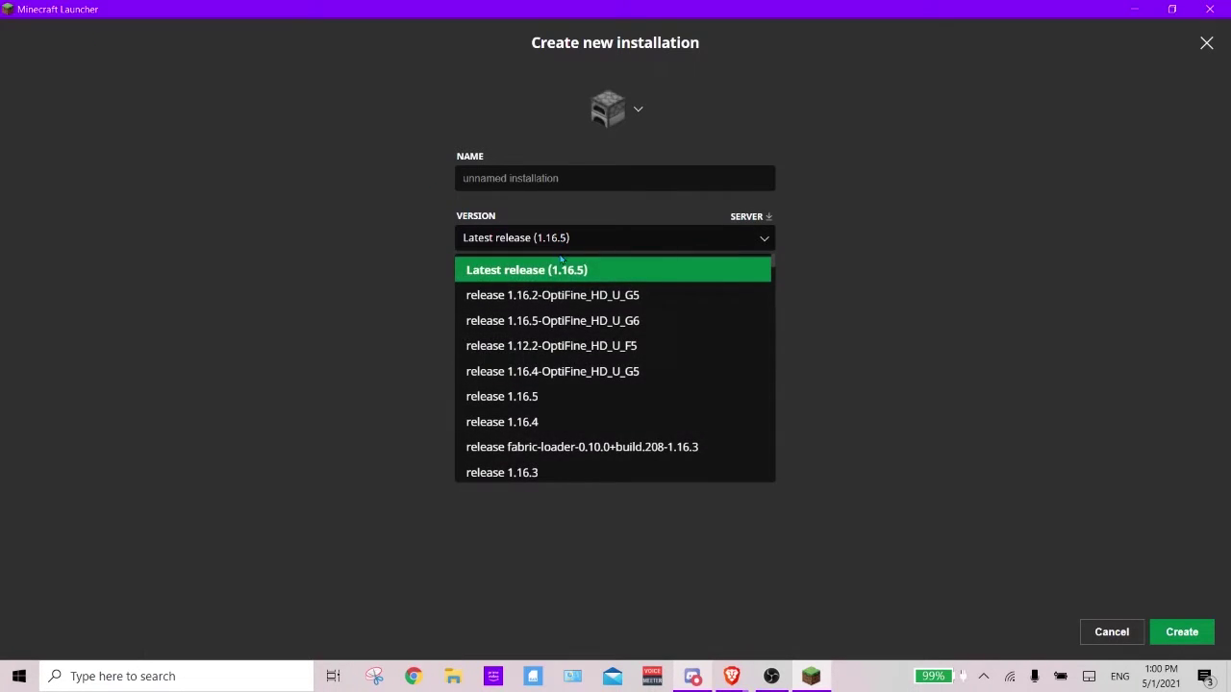
{"action": "scroll", "coordinate": [577, 340], "scroll_direction": "down", "scroll_amount": 3}
{"action": "scroll", "coordinate": [578, 339], "scroll_direction": "down", "scroll_amount": 2}
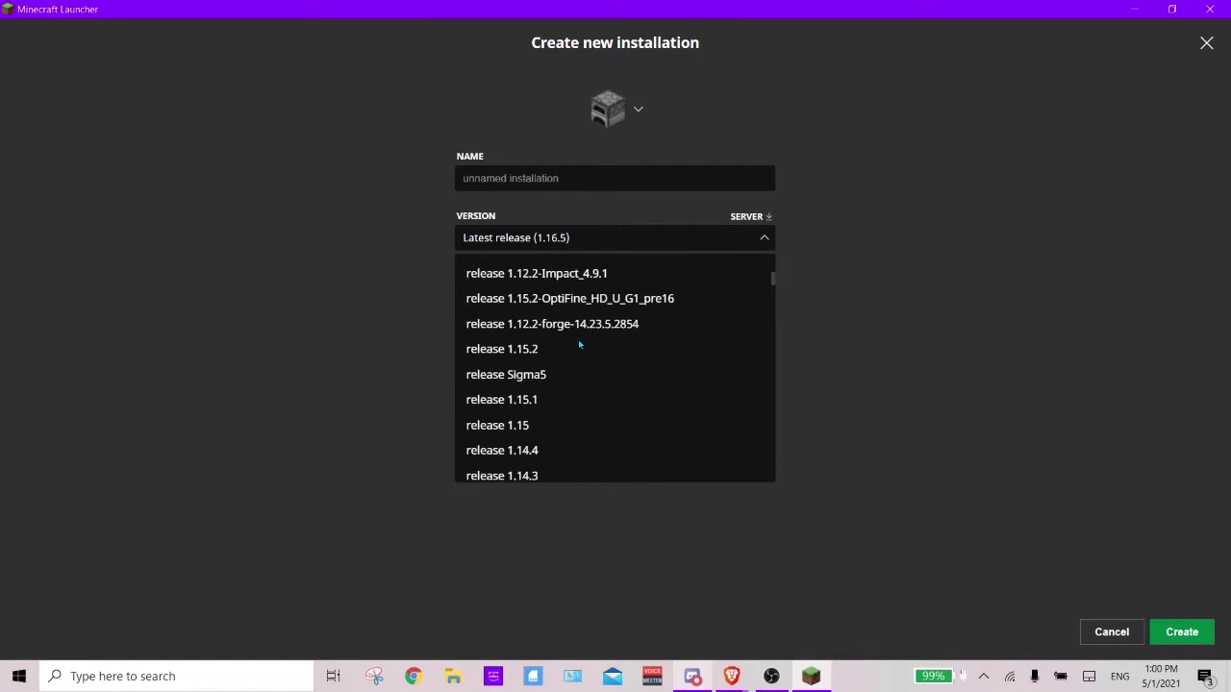
{"action": "scroll", "coordinate": [578, 339], "scroll_direction": "up", "scroll_amount": 5}
{"action": "scroll", "coordinate": [668, 287], "scroll_direction": "down", "scroll_amount": 6}
{"action": "scroll", "coordinate": [668, 288], "scroll_direction": "up", "scroll_amount": 6}
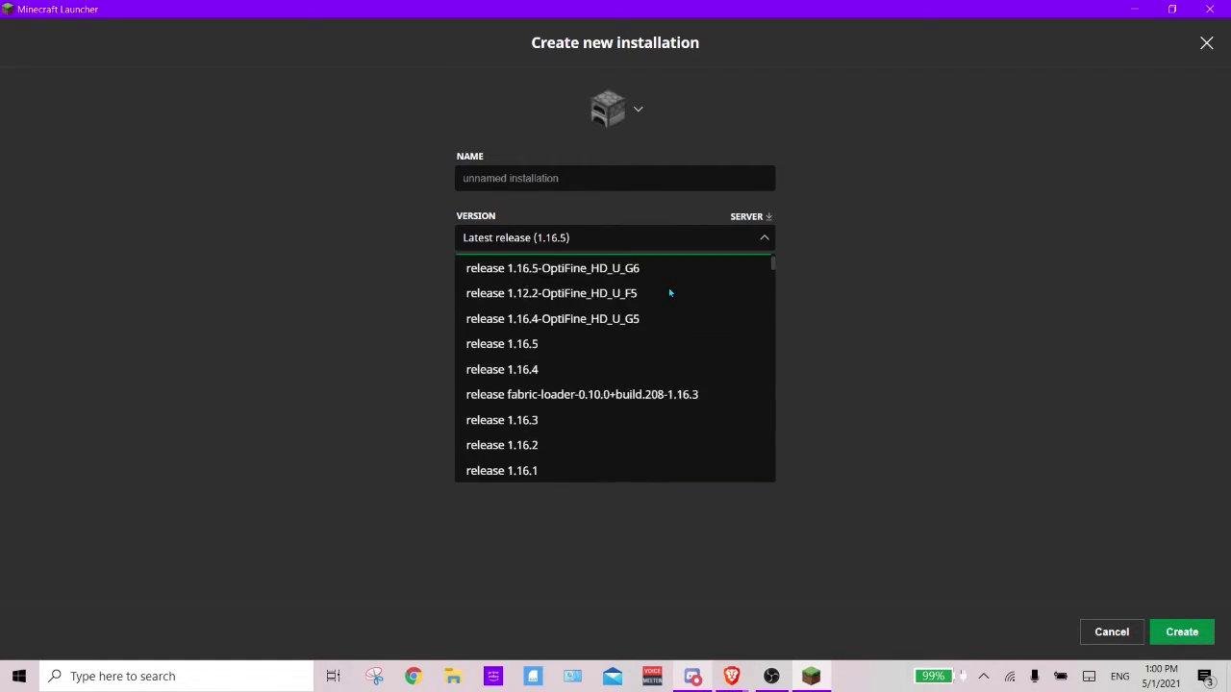
{"action": "scroll", "coordinate": [668, 287], "scroll_direction": "up", "scroll_amount": 2}
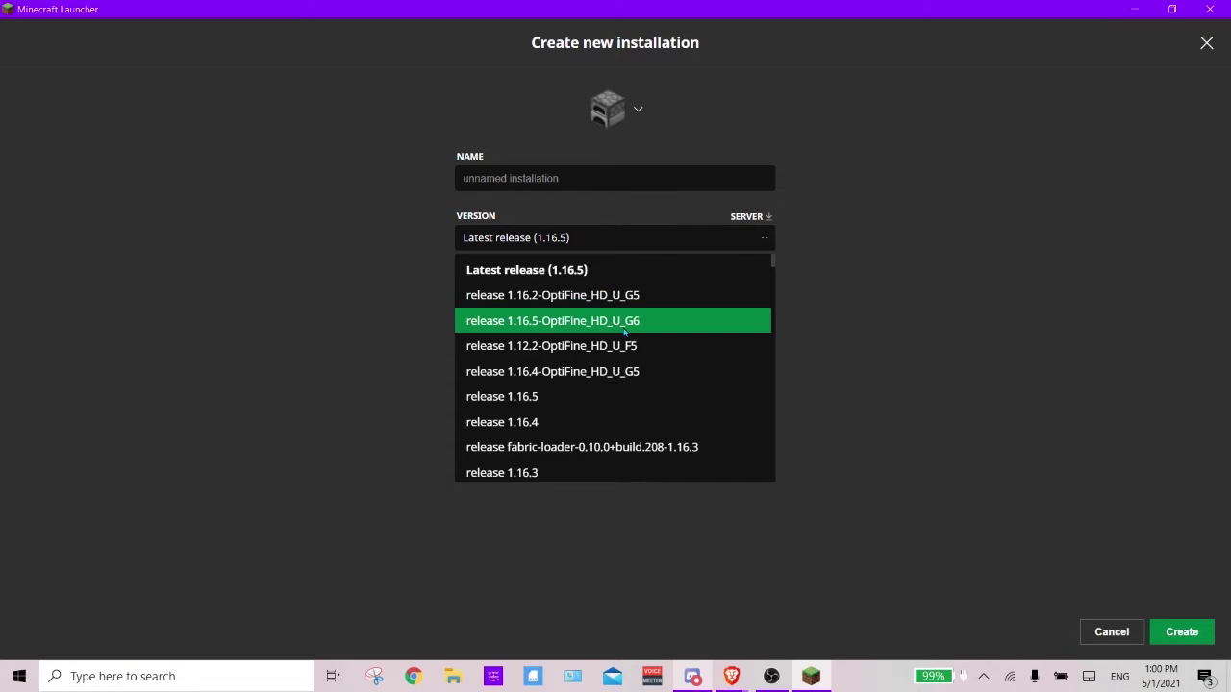
Discard the unnamed new installation and show snapshots in the installations list again
{"action": "left_click", "coordinate": [676, 235]}
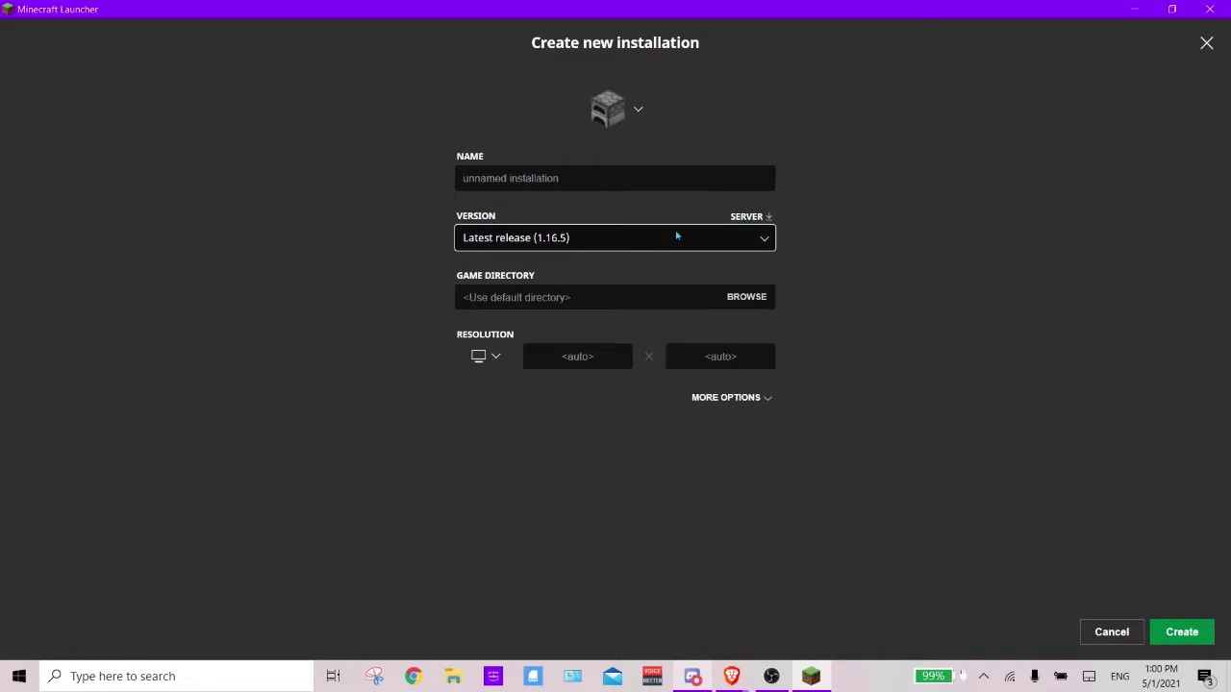
{"action": "left_click", "coordinate": [1101, 631]}
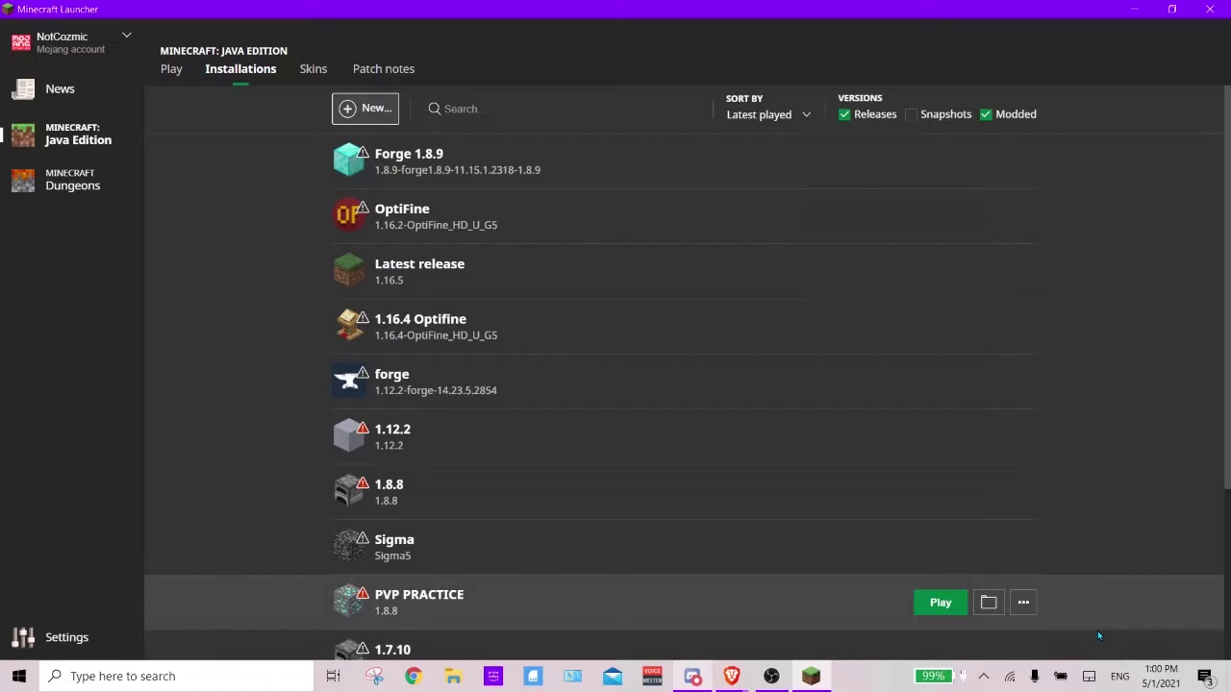
{"action": "left_click", "coordinate": [913, 114]}
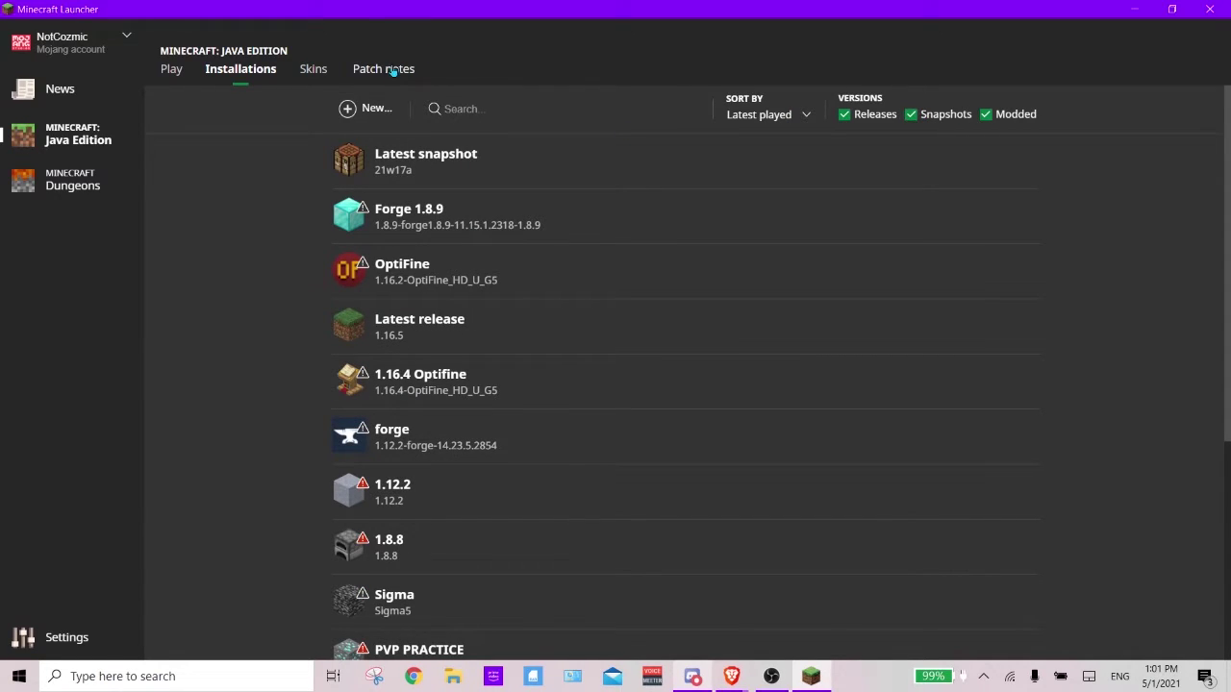
Read through the patch notes for Minecraft Snapshot 21w17a and close them
{"action": "left_click", "coordinate": [393, 69]}
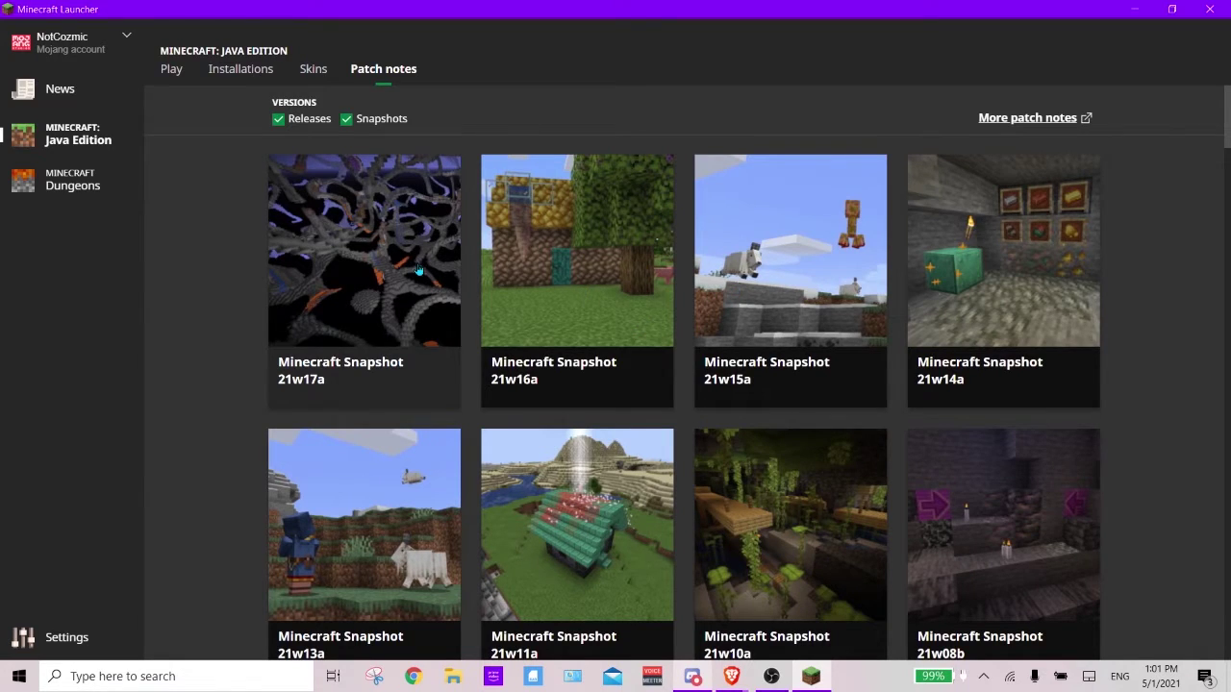
{"action": "left_click", "coordinate": [410, 263]}
{"action": "scroll", "coordinate": [486, 311], "scroll_direction": "down", "scroll_amount": 3}
{"action": "scroll", "coordinate": [491, 317], "scroll_direction": "up", "scroll_amount": 3}
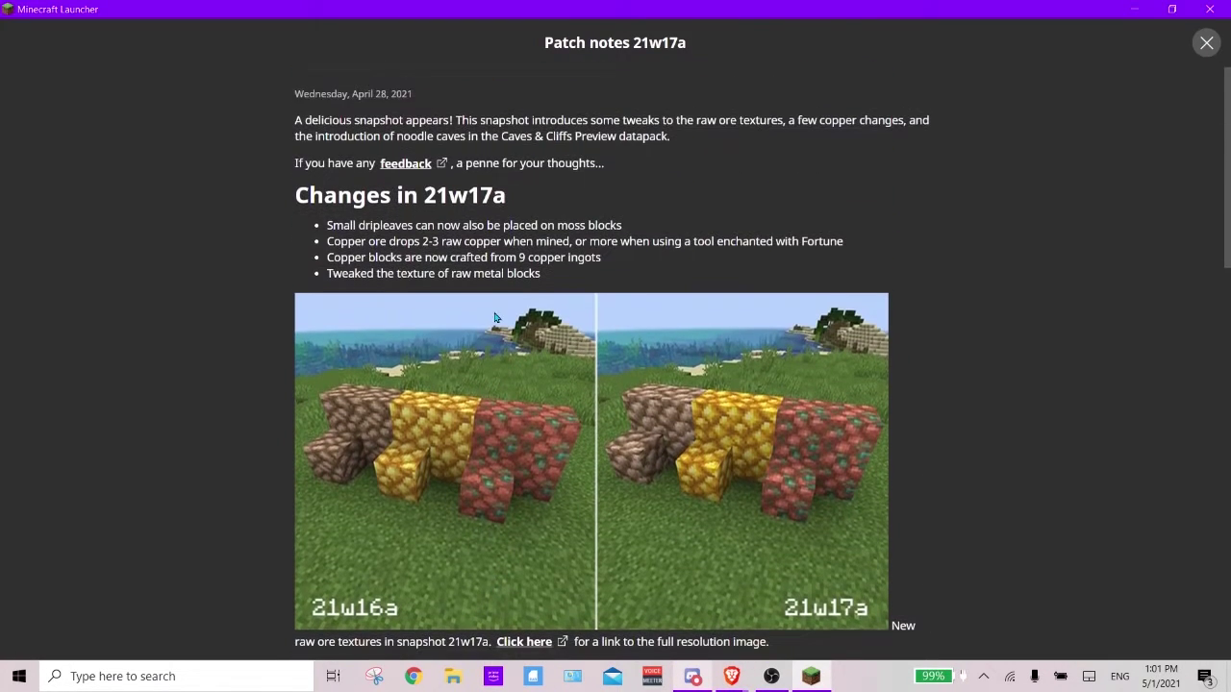
{"action": "scroll", "coordinate": [628, 335], "scroll_direction": "down", "scroll_amount": 5}
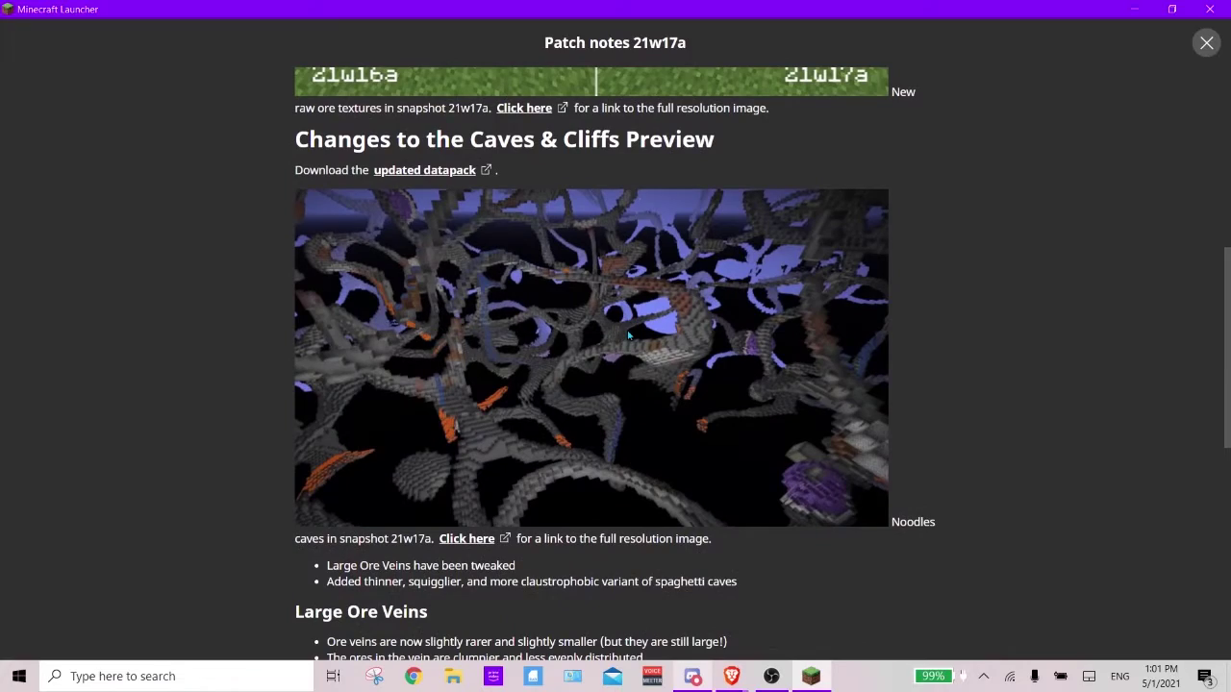
{"action": "scroll", "coordinate": [731, 281], "scroll_direction": "down", "scroll_amount": 8}
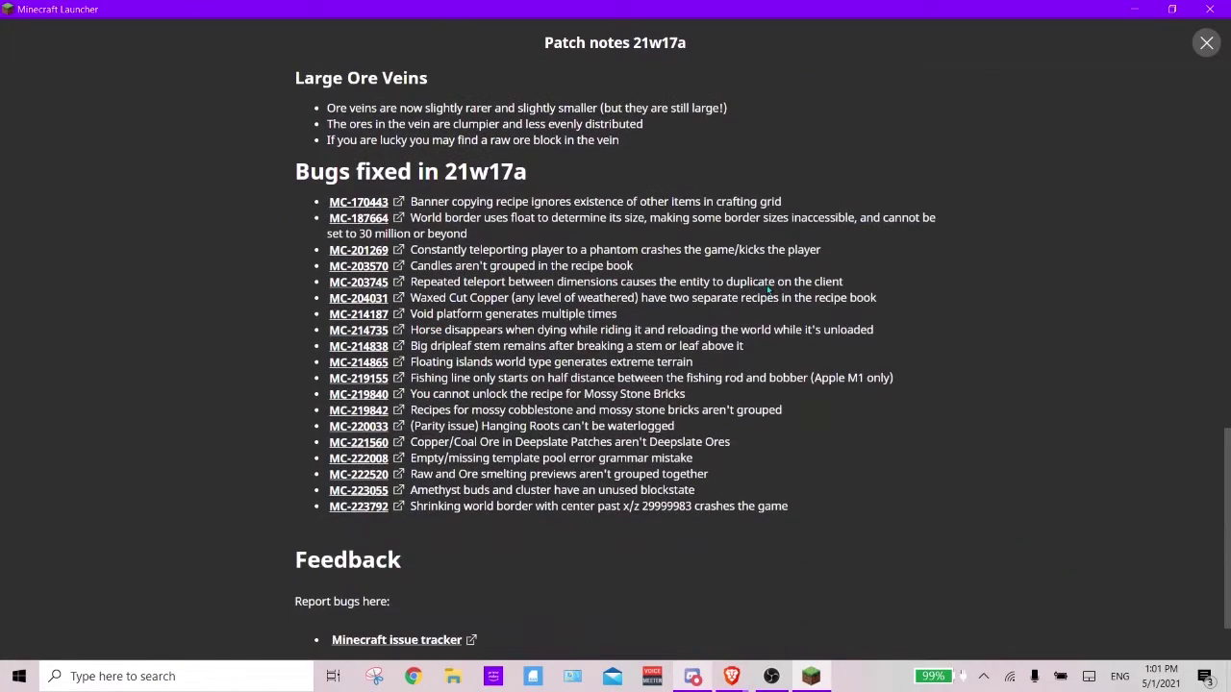
{"action": "scroll", "coordinate": [764, 298], "scroll_direction": "up", "scroll_amount": 10}
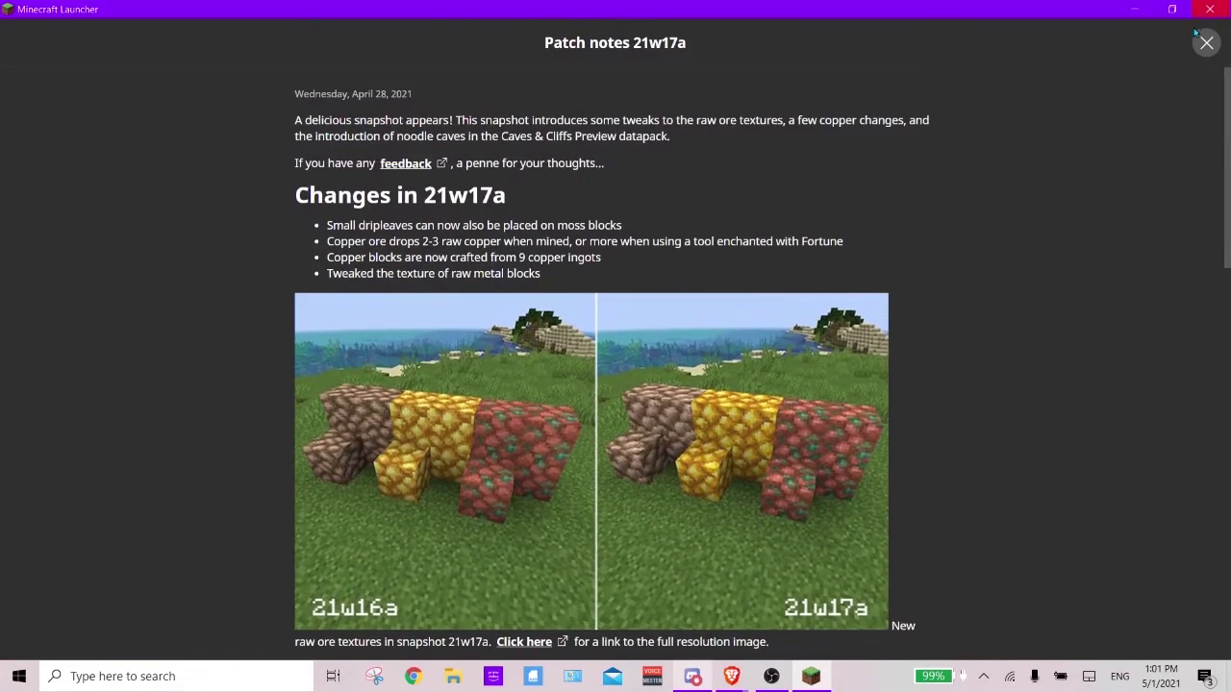
{"action": "left_click", "coordinate": [1207, 50]}
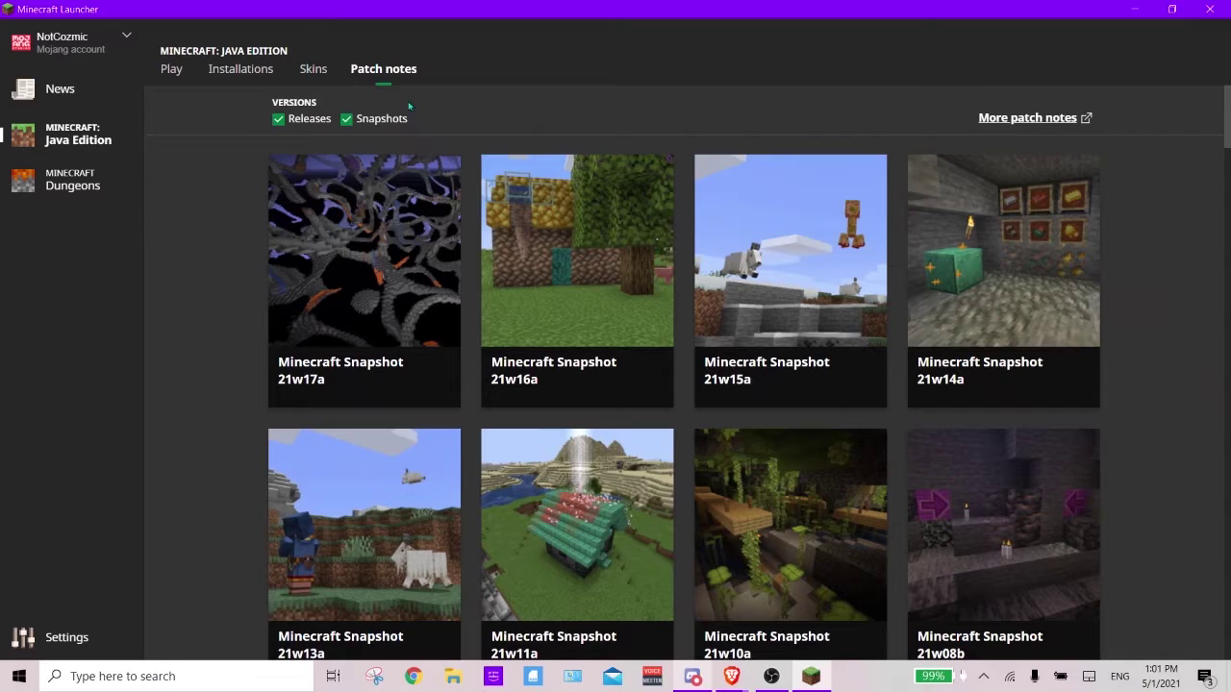
Look through the Java Edition skin library
{"action": "left_click", "coordinate": [300, 79]}
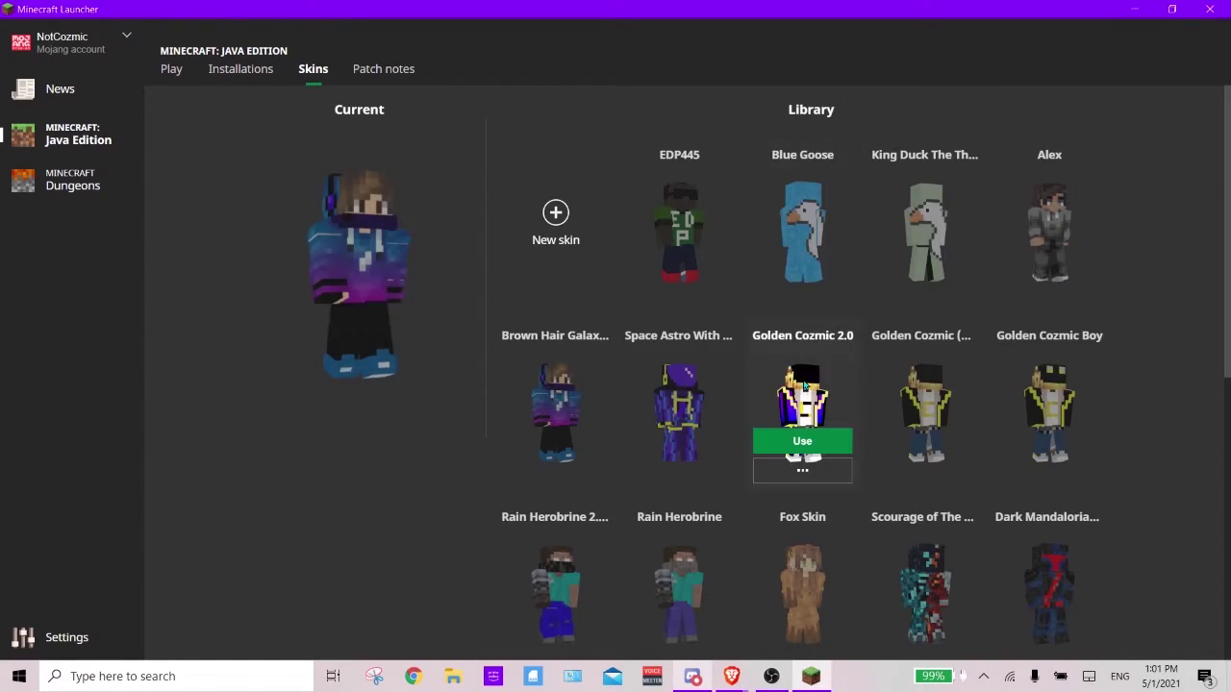
{"action": "scroll", "coordinate": [808, 423], "scroll_direction": "down", "scroll_amount": 5}
{"action": "scroll", "coordinate": [923, 519], "scroll_direction": "up", "scroll_amount": 5}
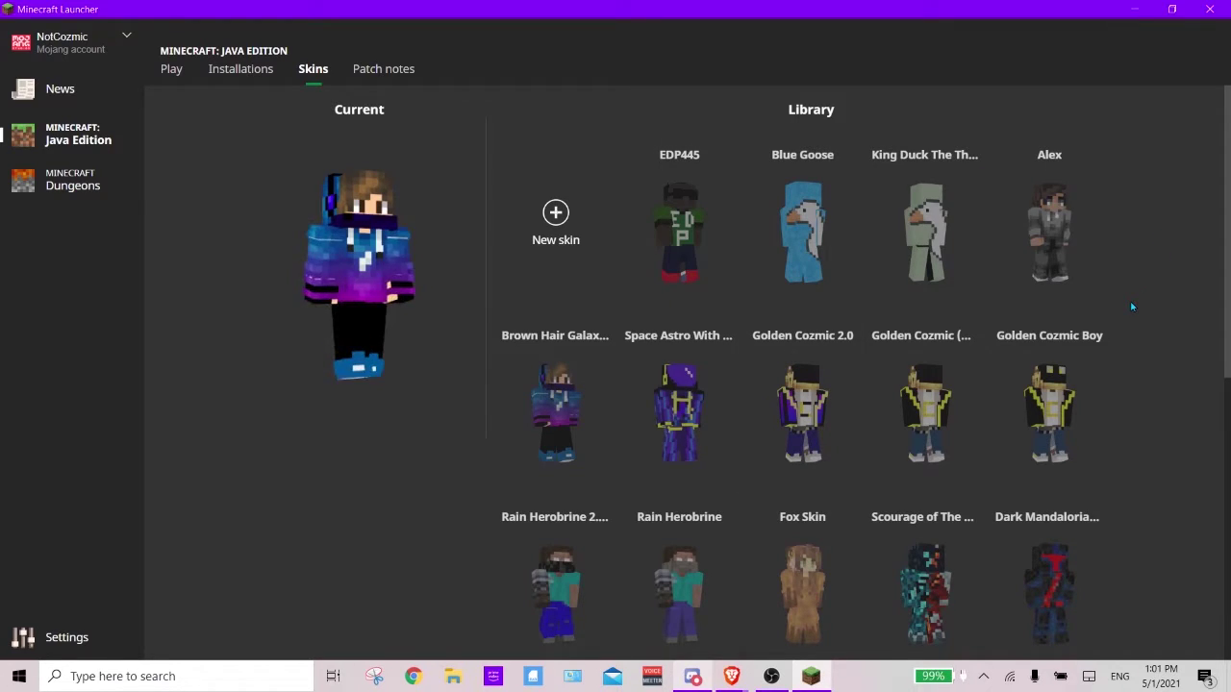
Return to the Java Edition Play page, choose Latest snapshot as the version and launch the game
{"action": "left_click", "coordinate": [171, 68]}
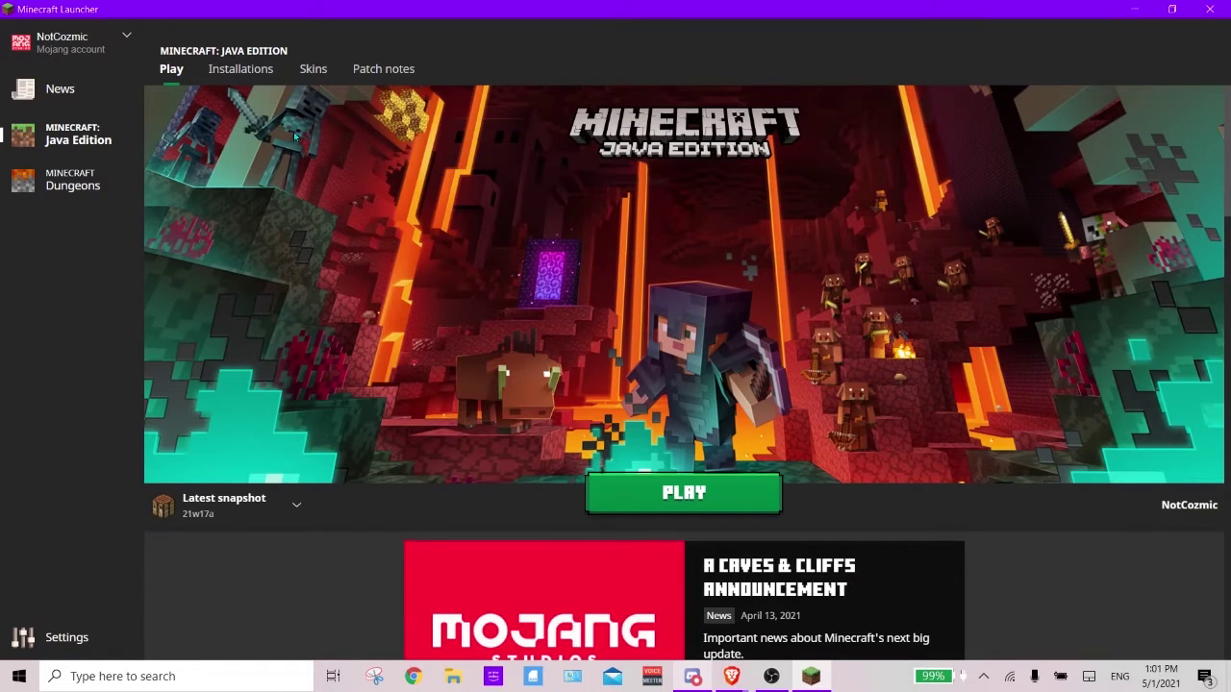
{"action": "left_click", "coordinate": [227, 505]}
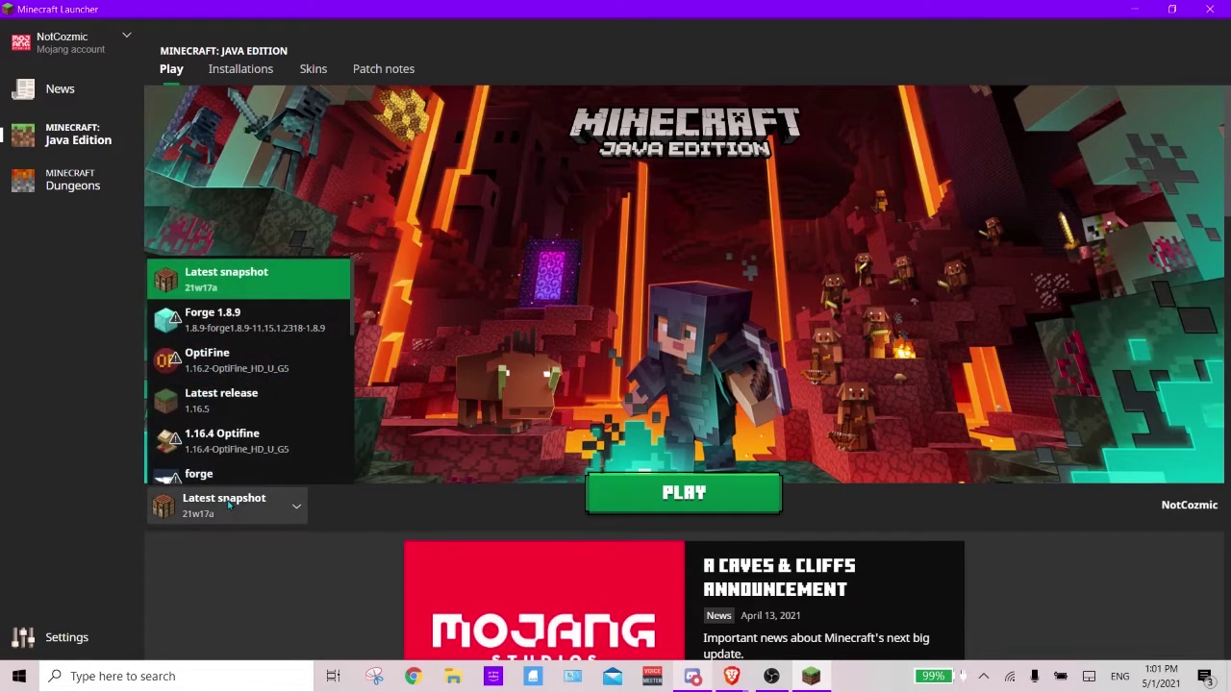
{"action": "left_click", "coordinate": [255, 289]}
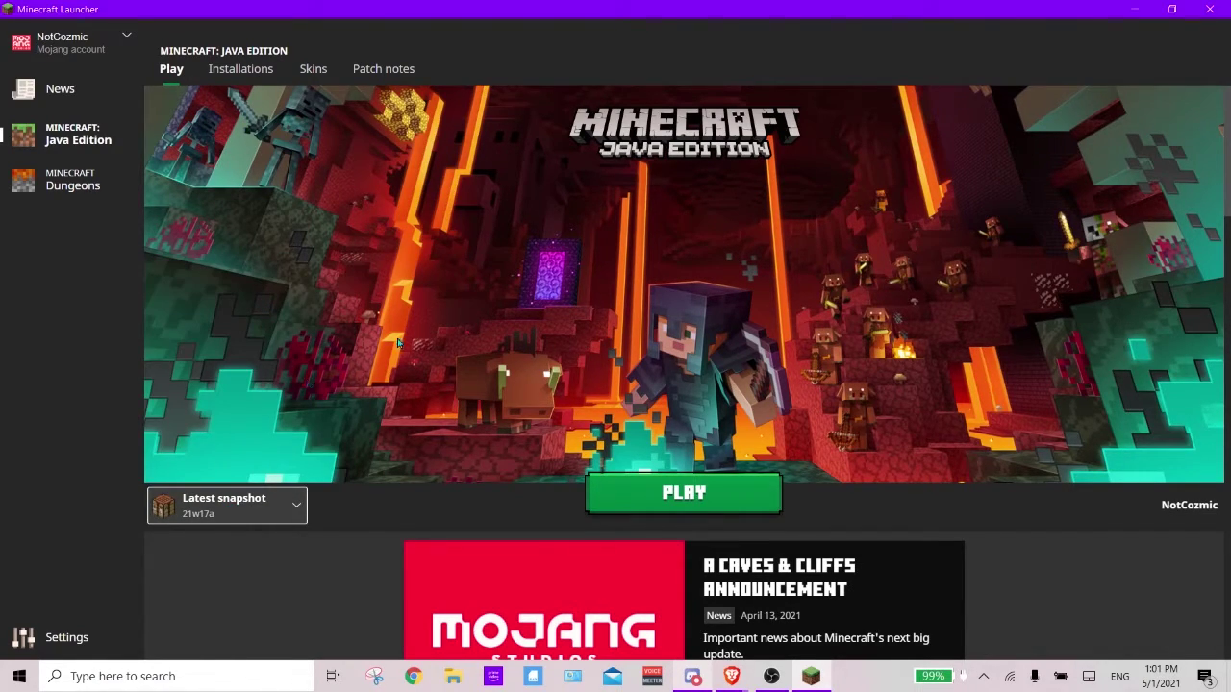
{"action": "left_click", "coordinate": [705, 497]}
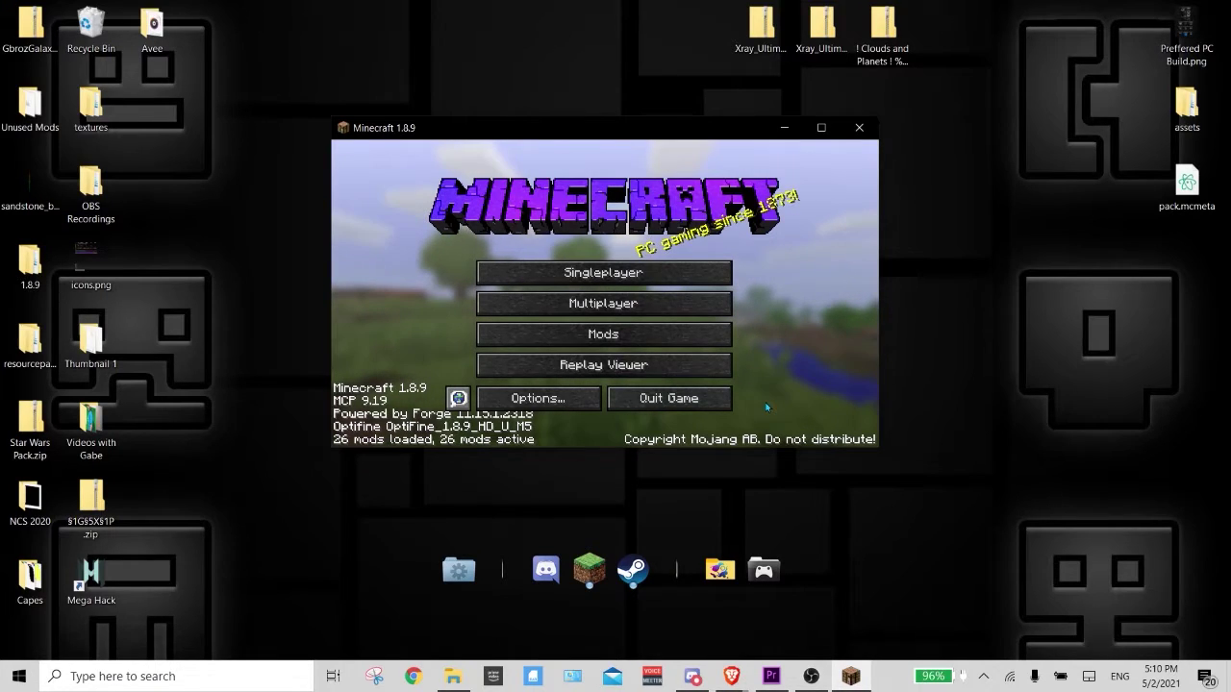
View the game's Options screen and look through its list of languages, returning to the main menu
{"action": "left_click", "coordinate": [535, 398]}
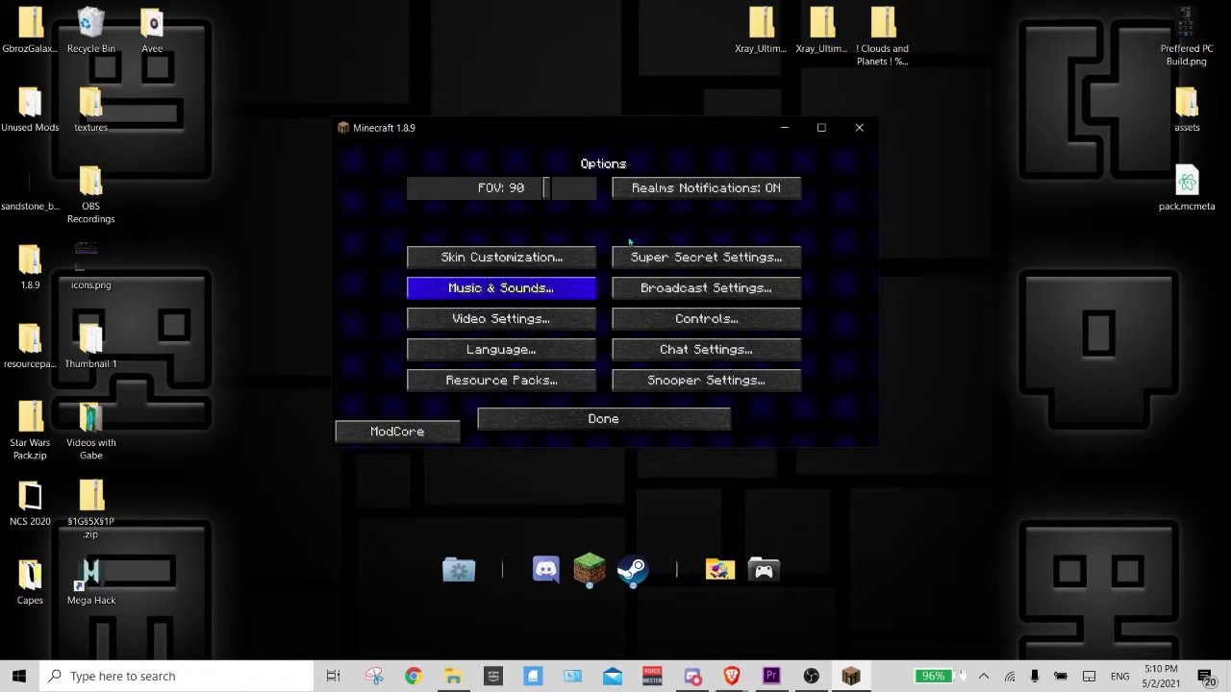
{"action": "left_click", "coordinate": [569, 420]}
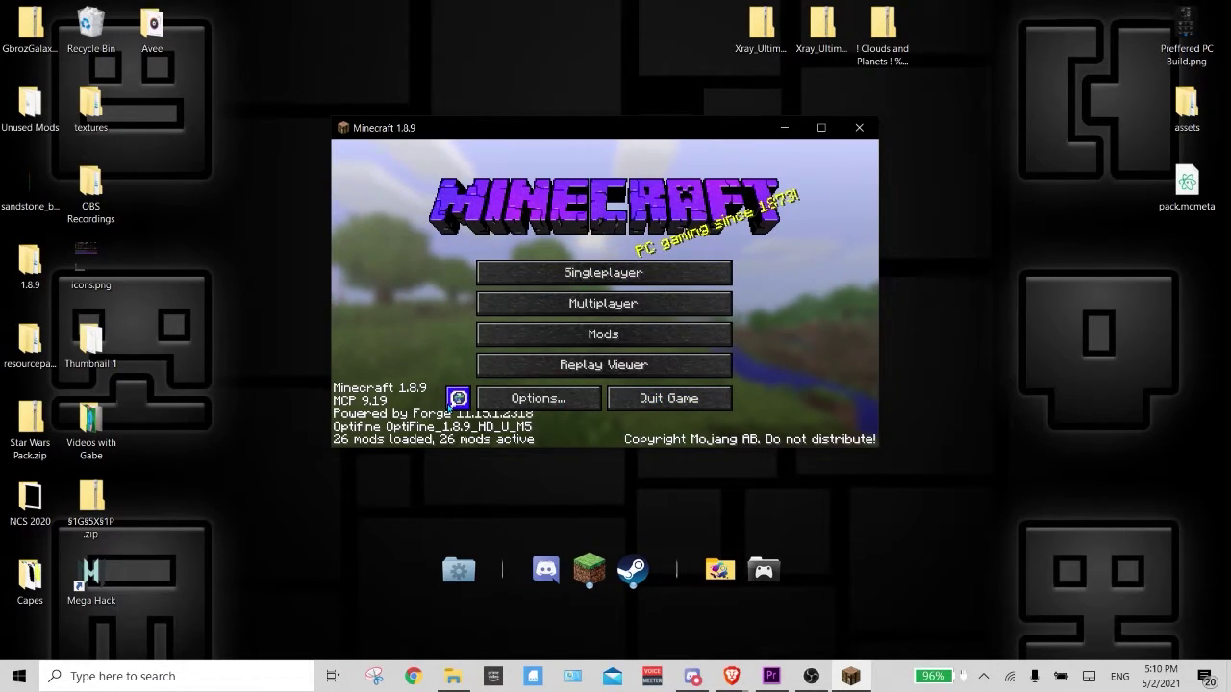
{"action": "left_click", "coordinate": [457, 398]}
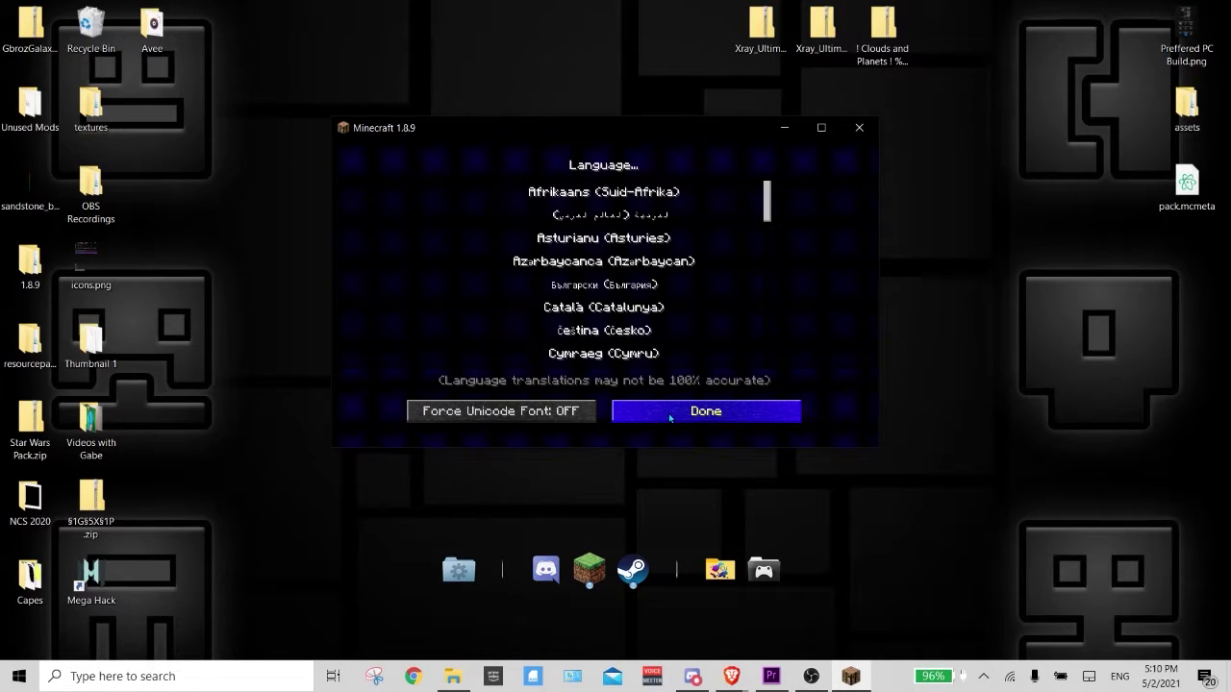
{"action": "left_click", "coordinate": [669, 417]}
{"action": "left_click", "coordinate": [458, 398]}
{"action": "scroll", "coordinate": [727, 261], "scroll_direction": "down", "scroll_amount": 4}
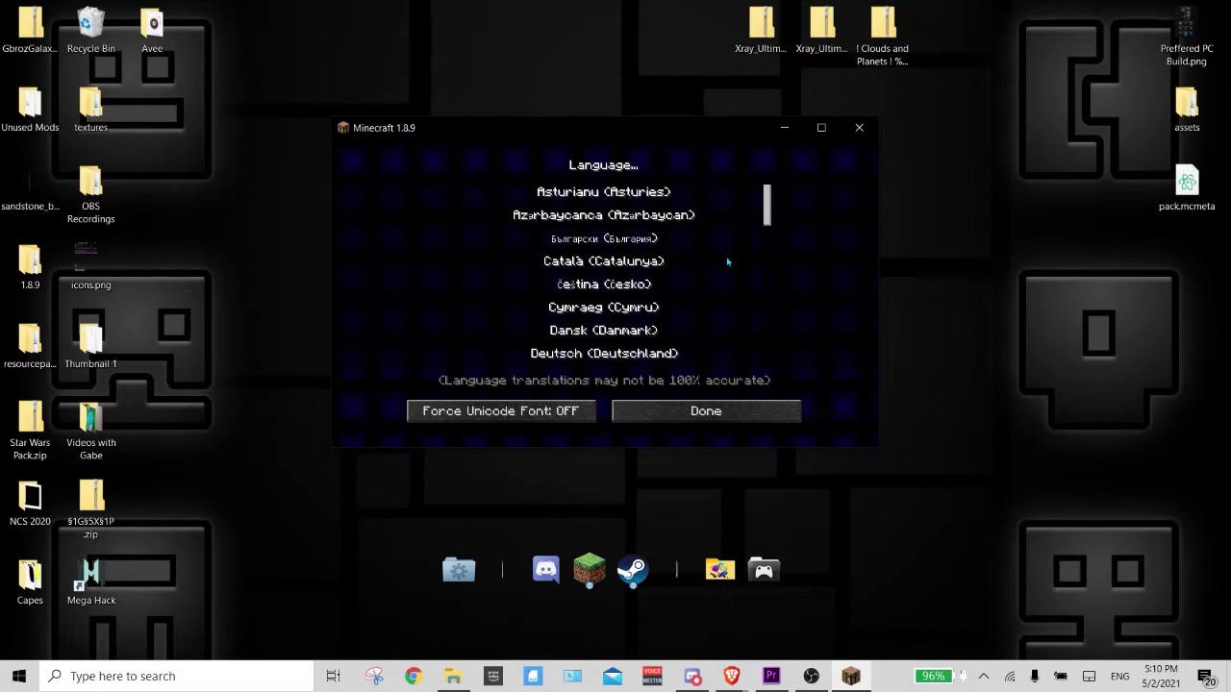
{"action": "scroll", "coordinate": [725, 352], "scroll_direction": "down", "scroll_amount": 1}
{"action": "left_click", "coordinate": [699, 414]}
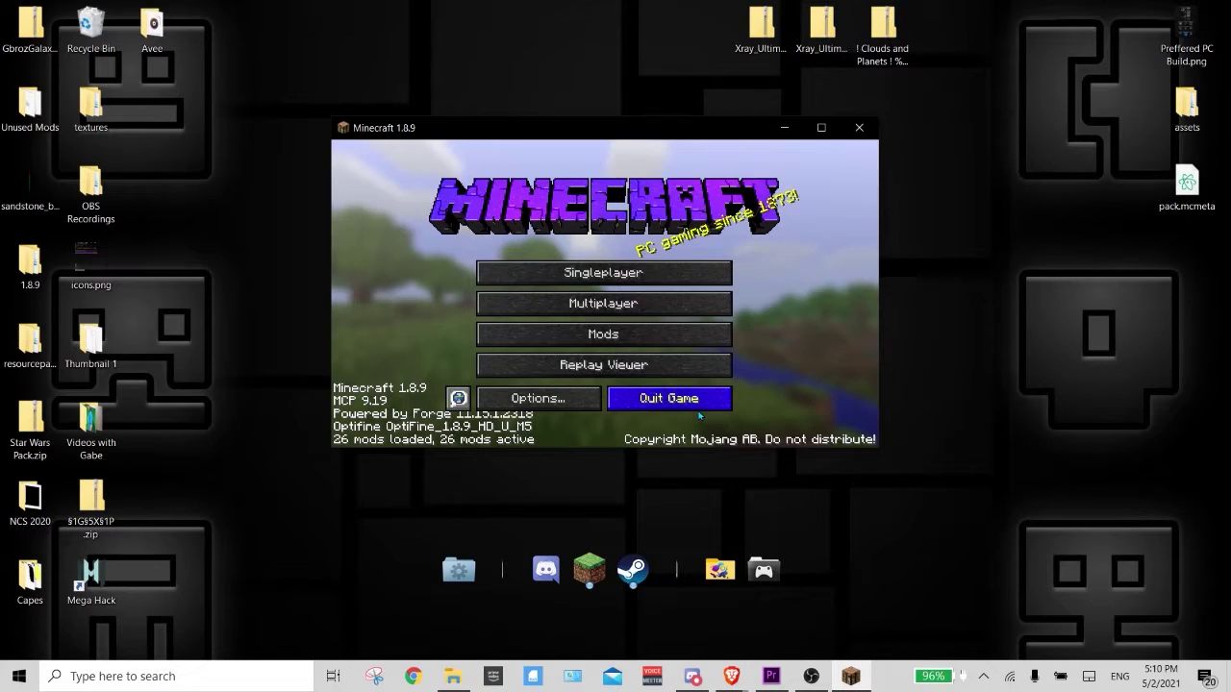
Look over the FOV and Realms Notifications settings in the game options, keeping FOV at 90, and return to the main menu
{"action": "left_click", "coordinate": [537, 398]}
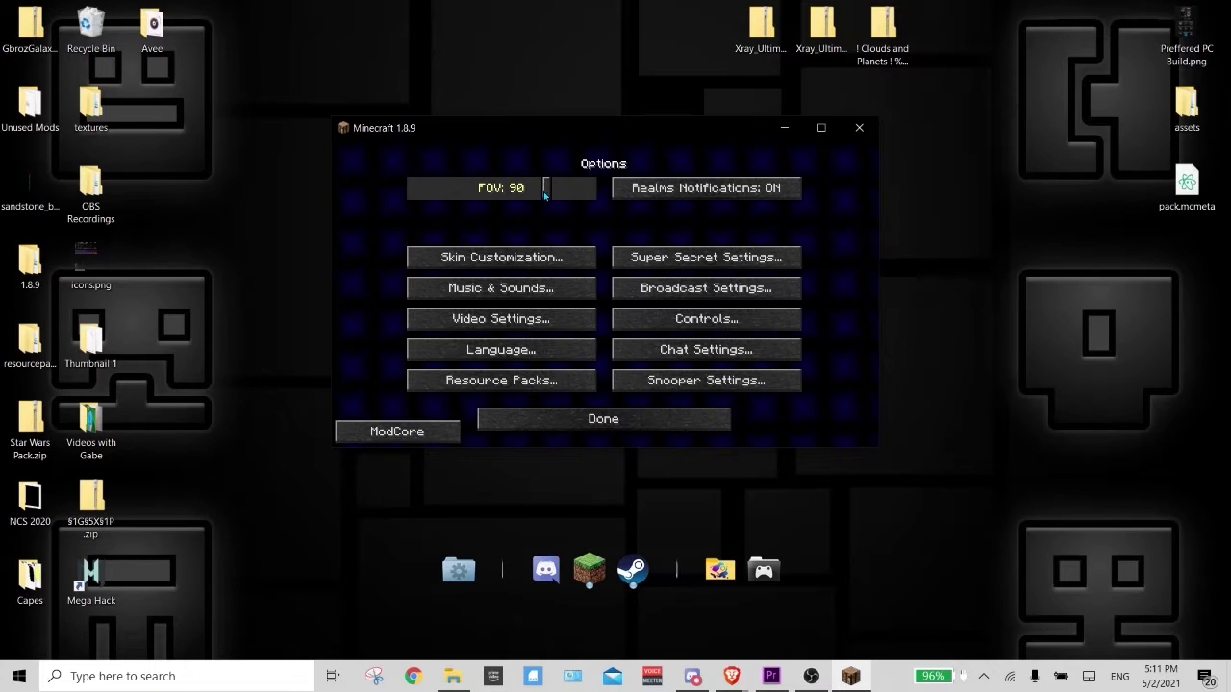
{"action": "left_click_drag", "start_coordinate": [544, 194], "coordinate": [549, 205]}
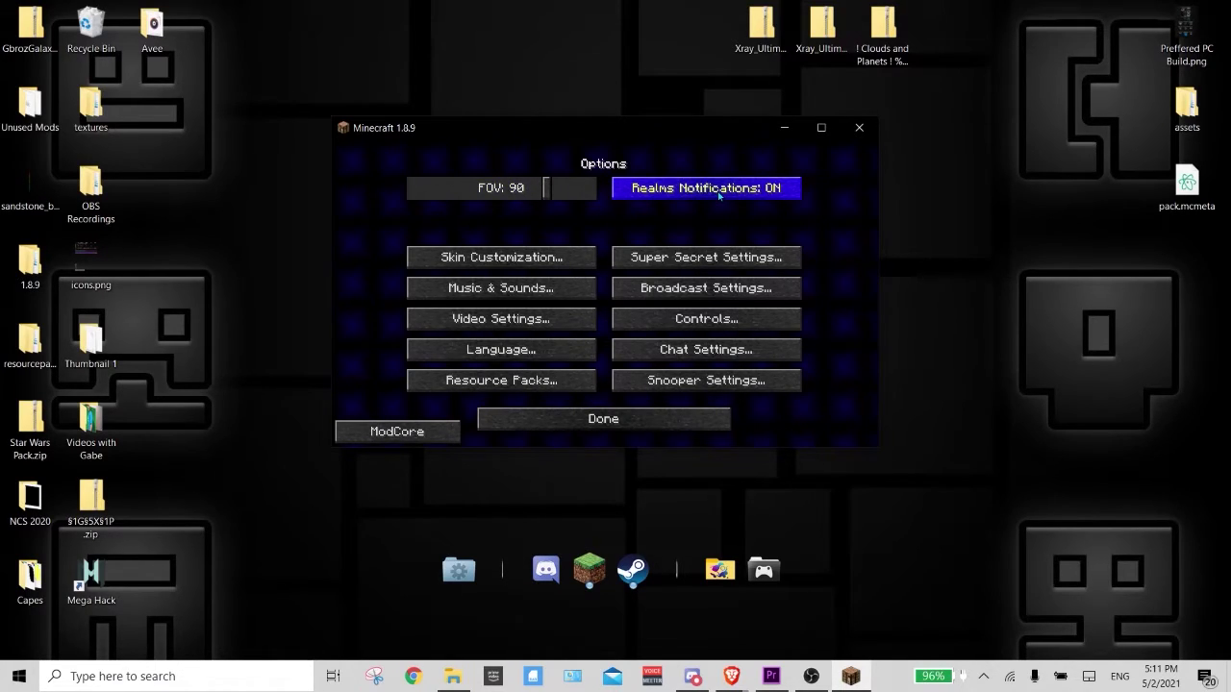
{"action": "left_click", "coordinate": [603, 419]}
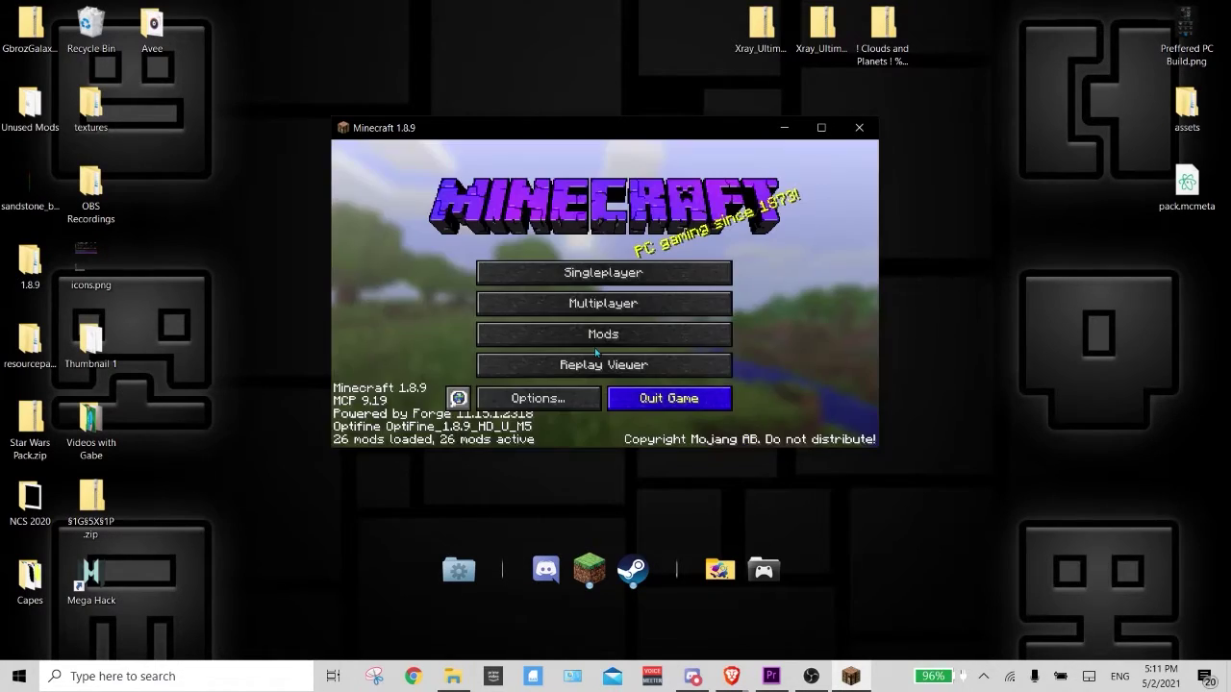
Review the Skin Customization options and return to the main menu
{"action": "left_click", "coordinate": [558, 403]}
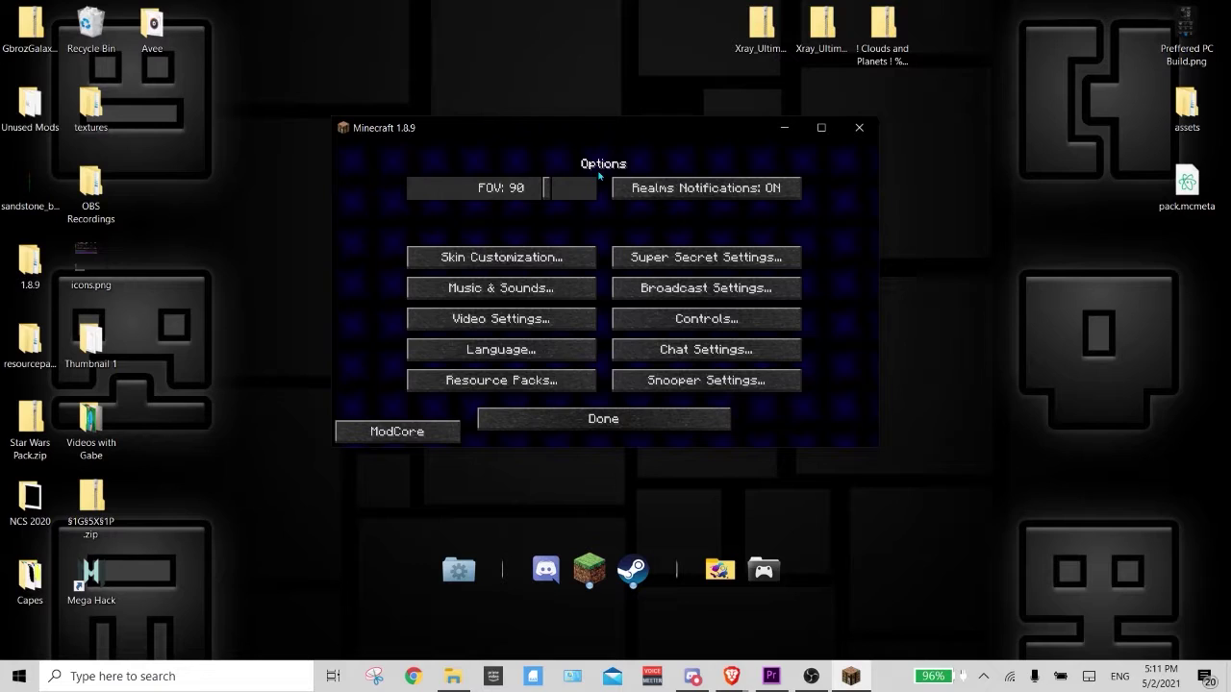
{"action": "left_click", "coordinate": [550, 261]}
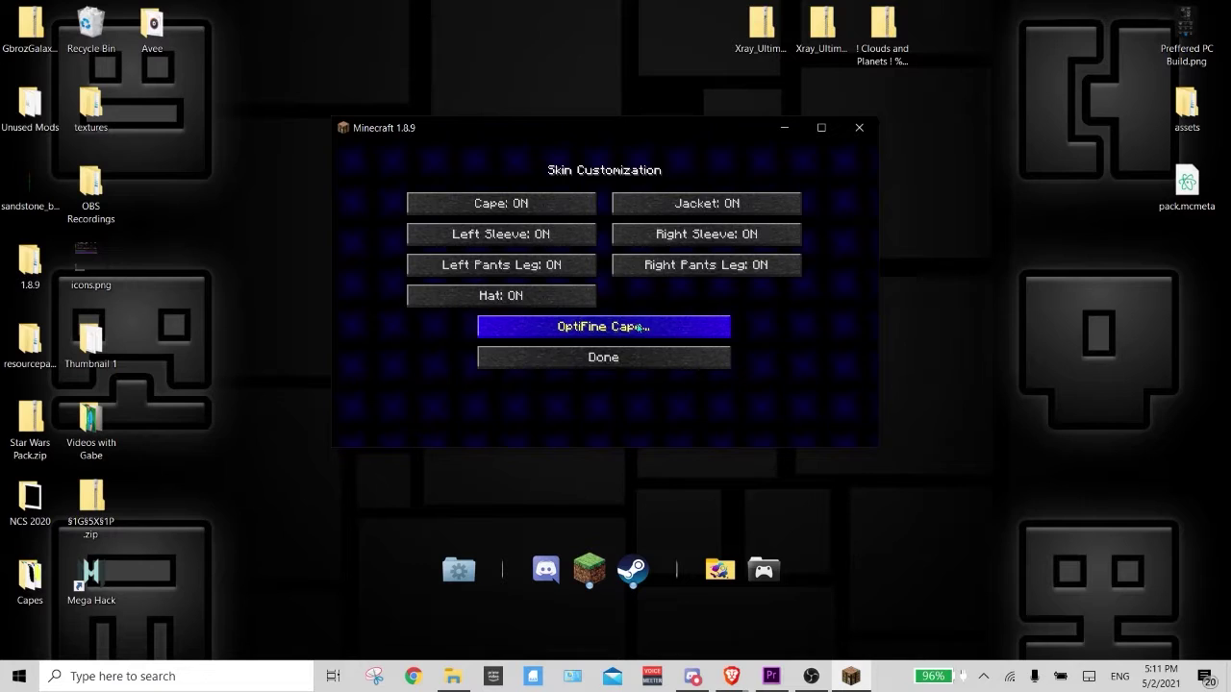
{"action": "left_click", "coordinate": [630, 365]}
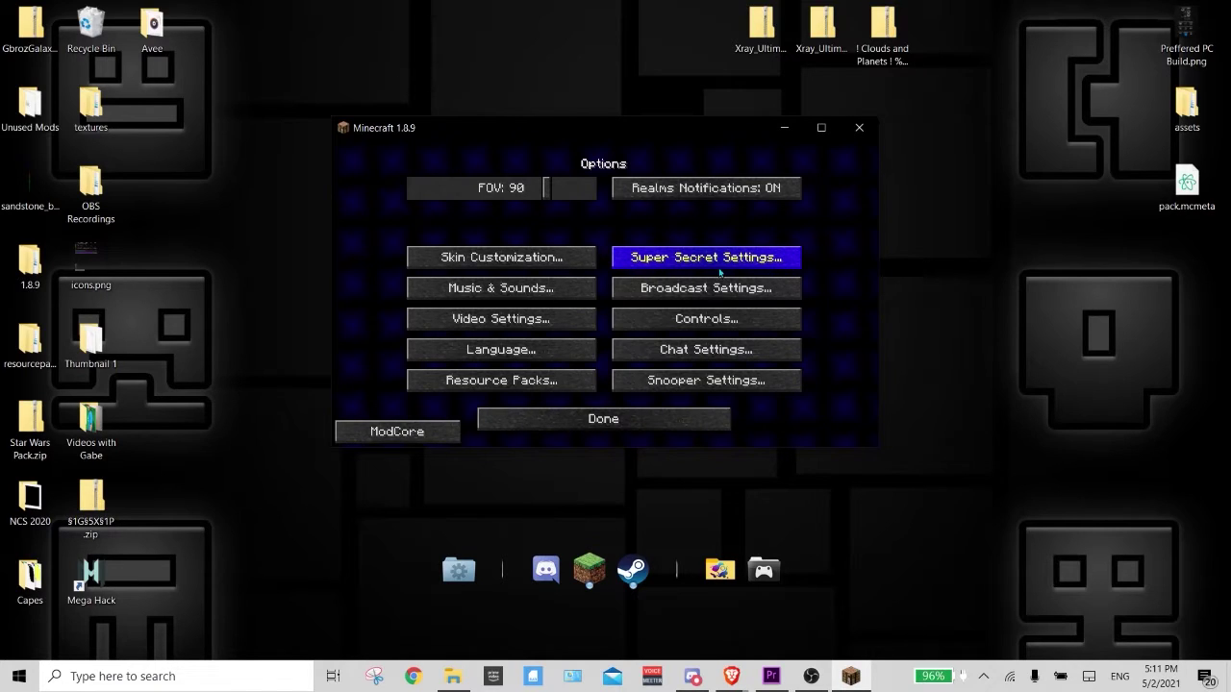
{"action": "left_click", "coordinate": [625, 423]}
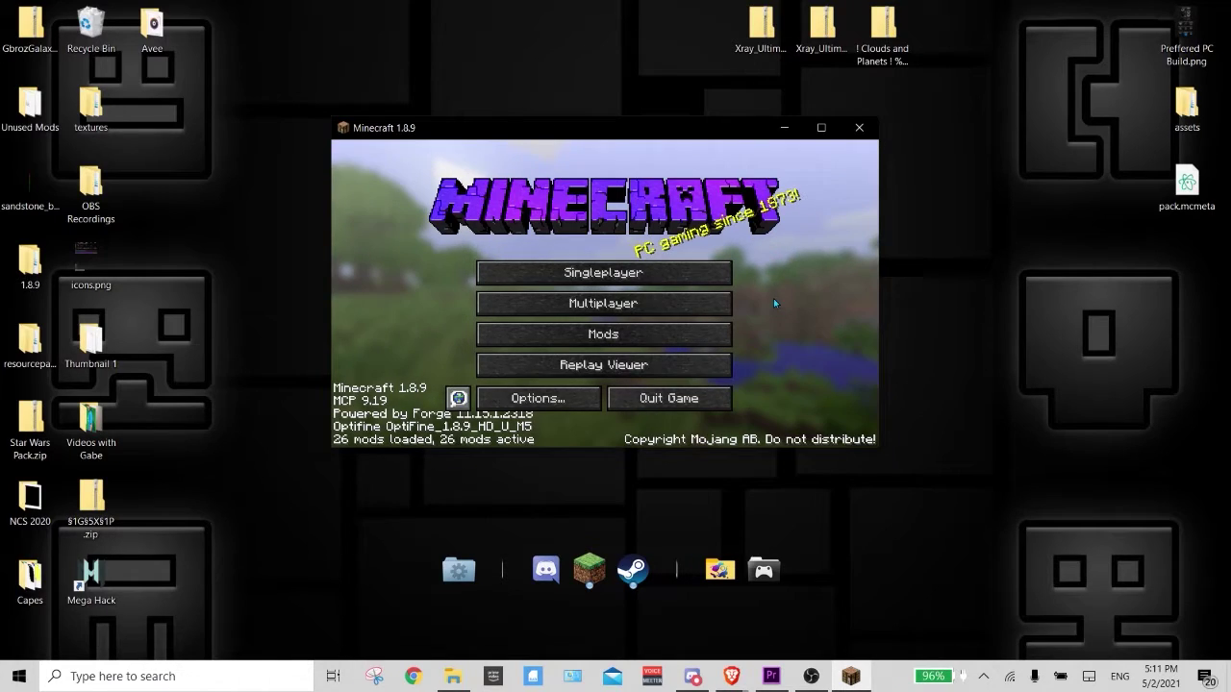
Review the Music & Sound options, then check Broadcast Settings and decline linking a Twitch account
{"action": "left_click", "coordinate": [559, 402]}
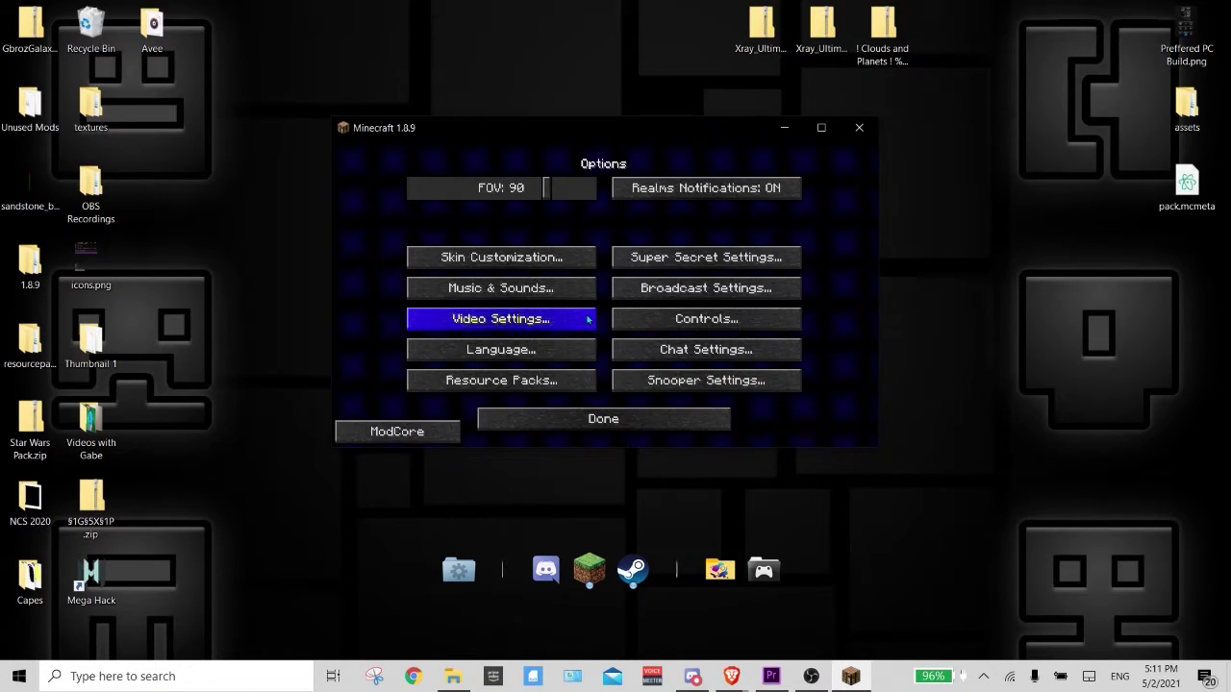
{"action": "left_click", "coordinate": [555, 288]}
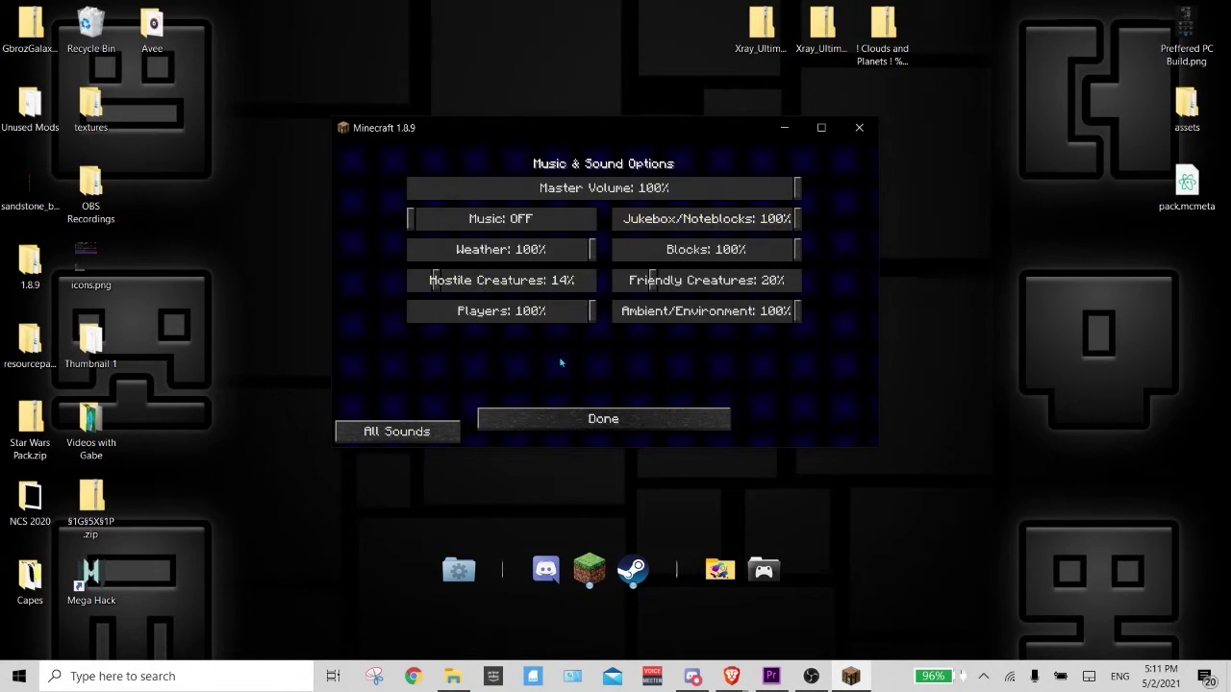
{"action": "left_click", "coordinate": [602, 423]}
{"action": "left_click", "coordinate": [661, 299]}
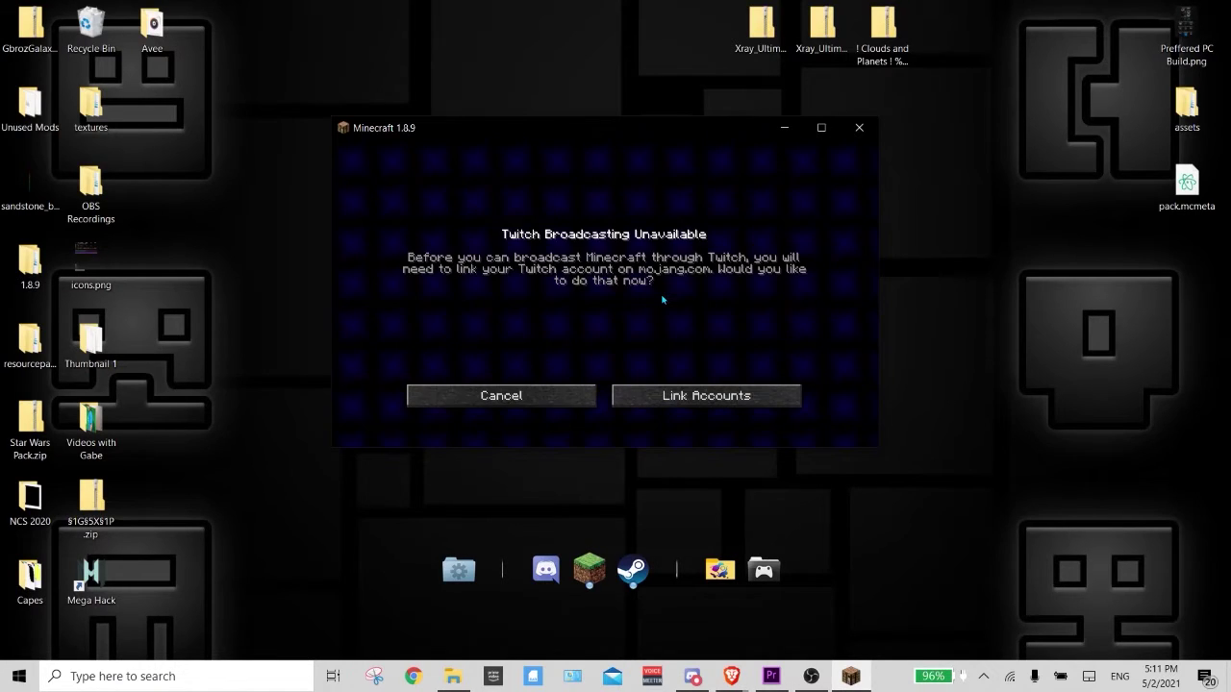
{"action": "left_click", "coordinate": [538, 397]}
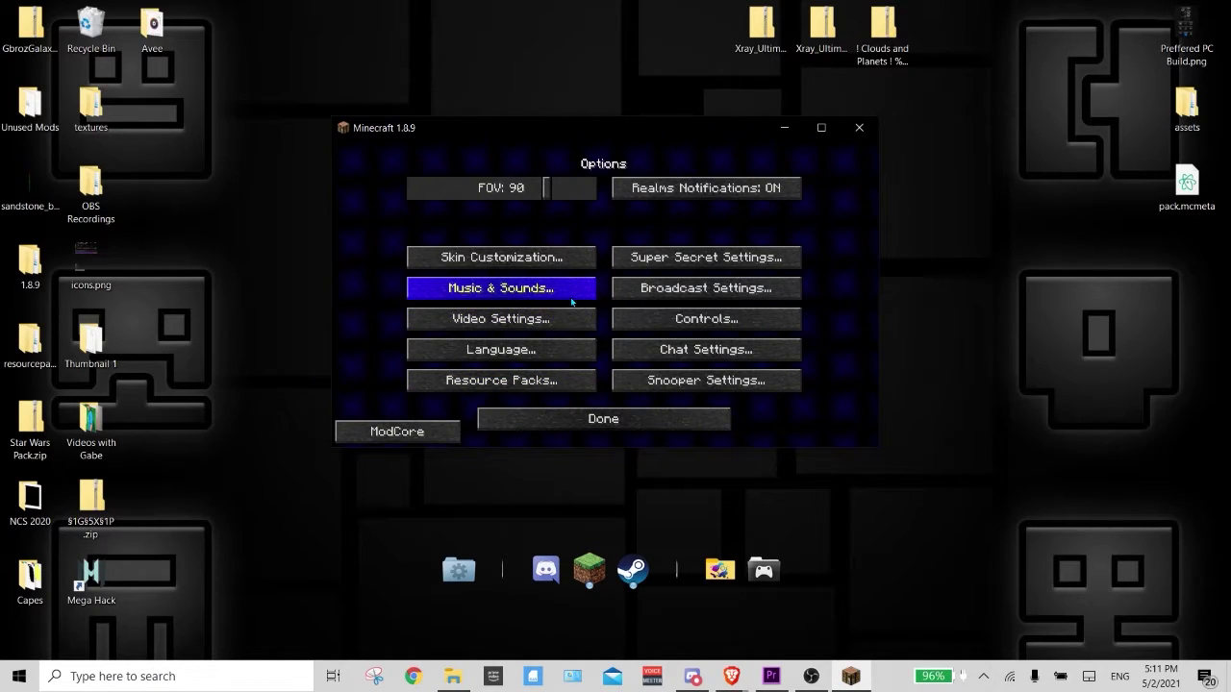
Set the render distance to 12 in the video settings and return to Options
{"action": "left_click", "coordinate": [554, 324]}
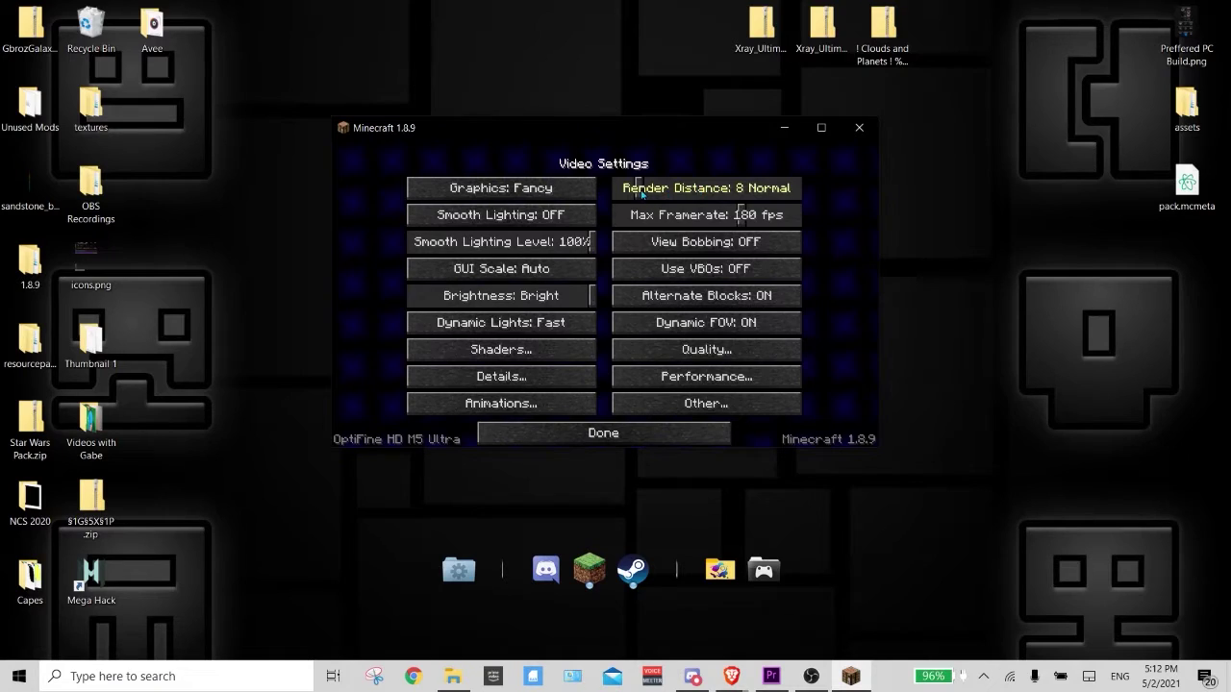
{"action": "mouse_move", "coordinate": [641, 193]}
{"action": "left_mouse_down"}
{"action": "mouse_move", "coordinate": [755, 194]}
{"action": "mouse_move", "coordinate": [654, 193]}
{"action": "left_mouse_up"}
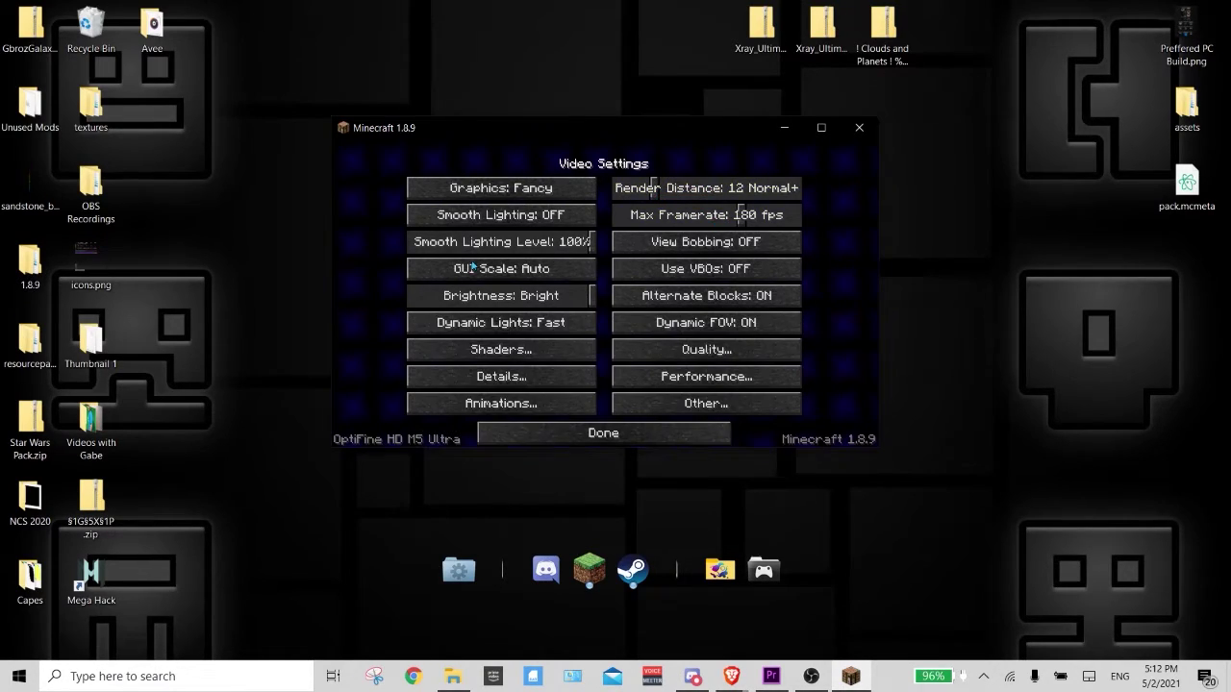
{"action": "left_click", "coordinate": [578, 433]}
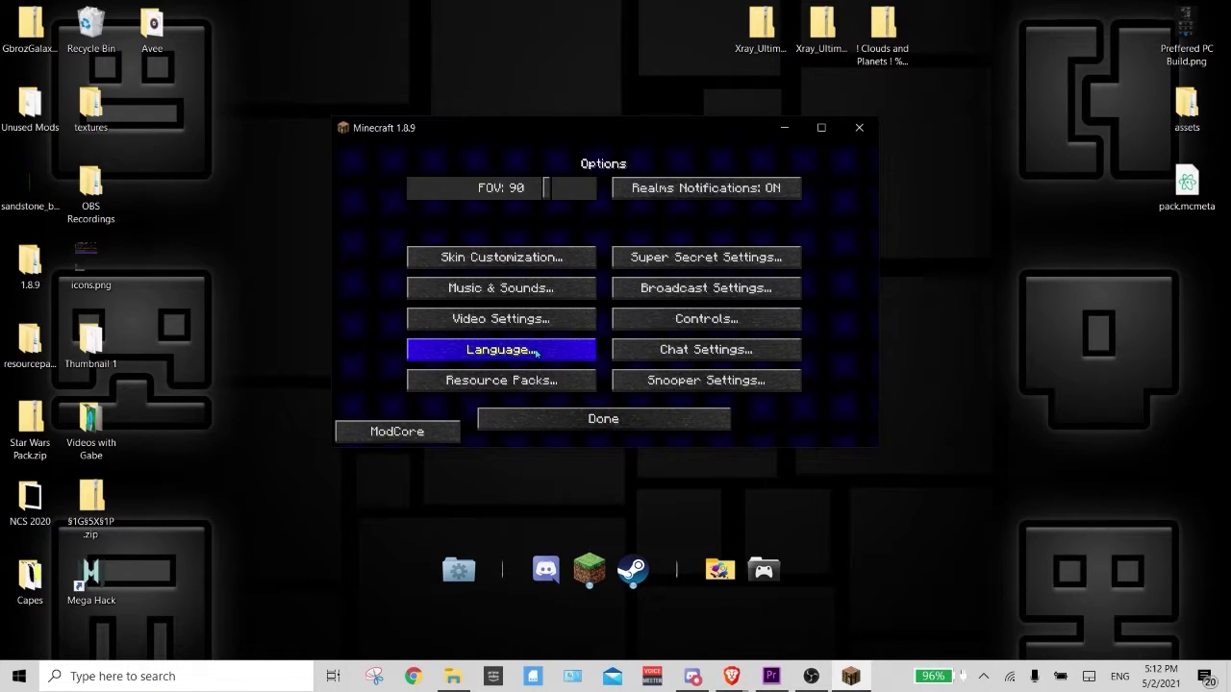
Rebind Quick Mode to the period key in the game controls, check the Gameplay bindings and return to Options
{"action": "left_click", "coordinate": [663, 322]}
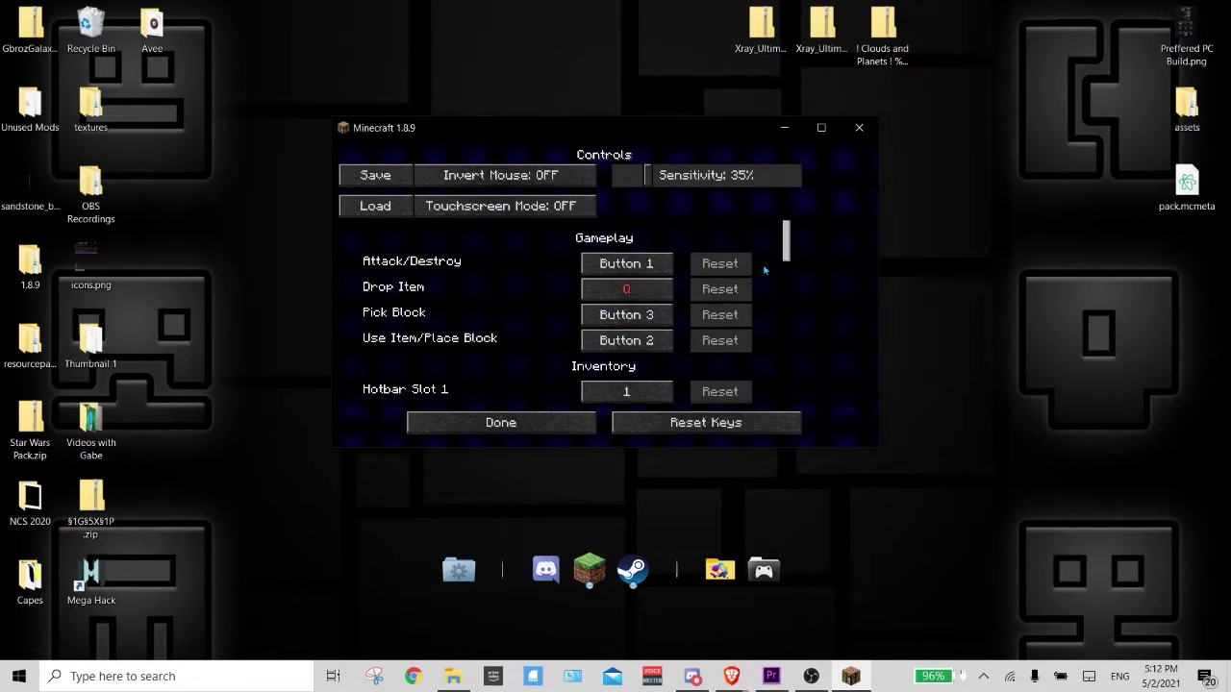
{"action": "left_click_drag", "start_coordinate": [788, 252], "coordinate": [777, 354]}
{"action": "left_click", "coordinate": [626, 286]}
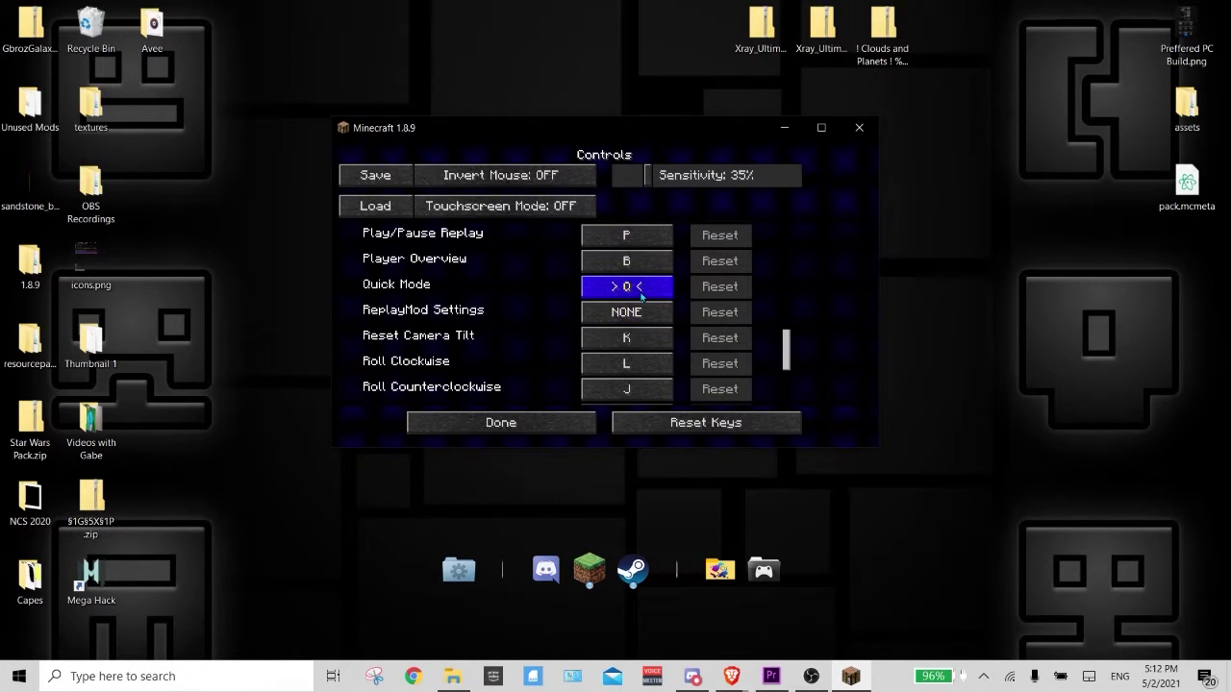
{"action": "key", "text": "period"}
{"action": "left_click_drag", "start_coordinate": [785, 379], "coordinate": [787, 241]}
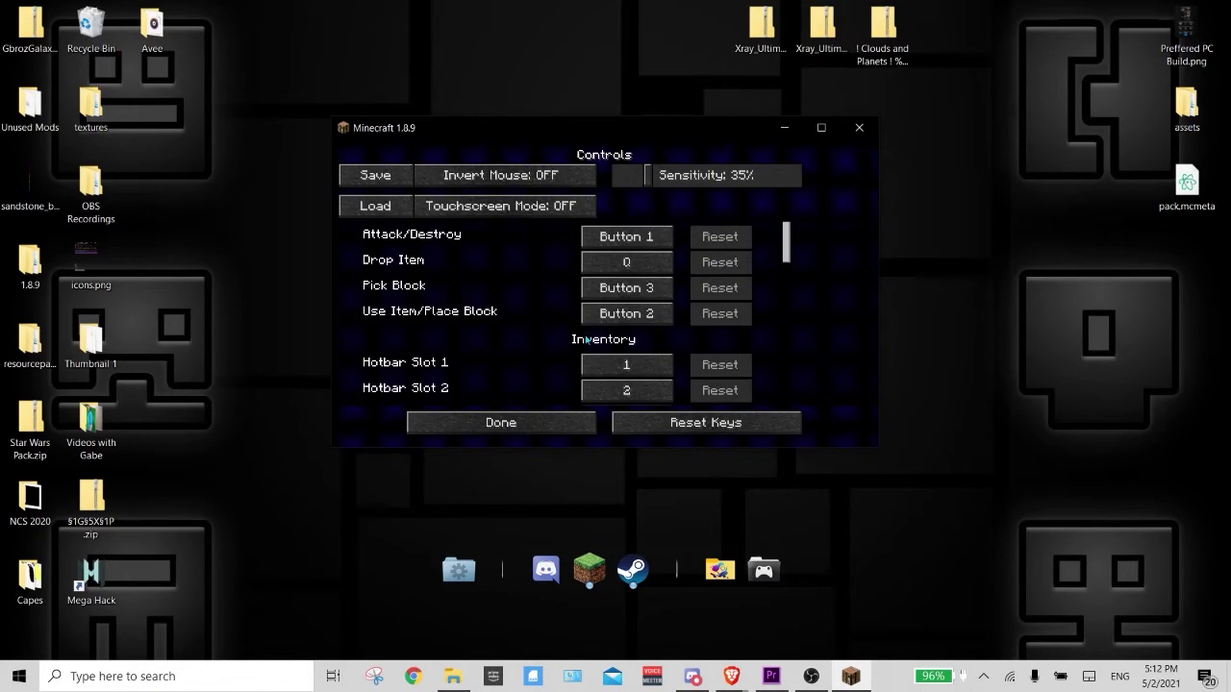
{"action": "left_click", "coordinate": [551, 423]}
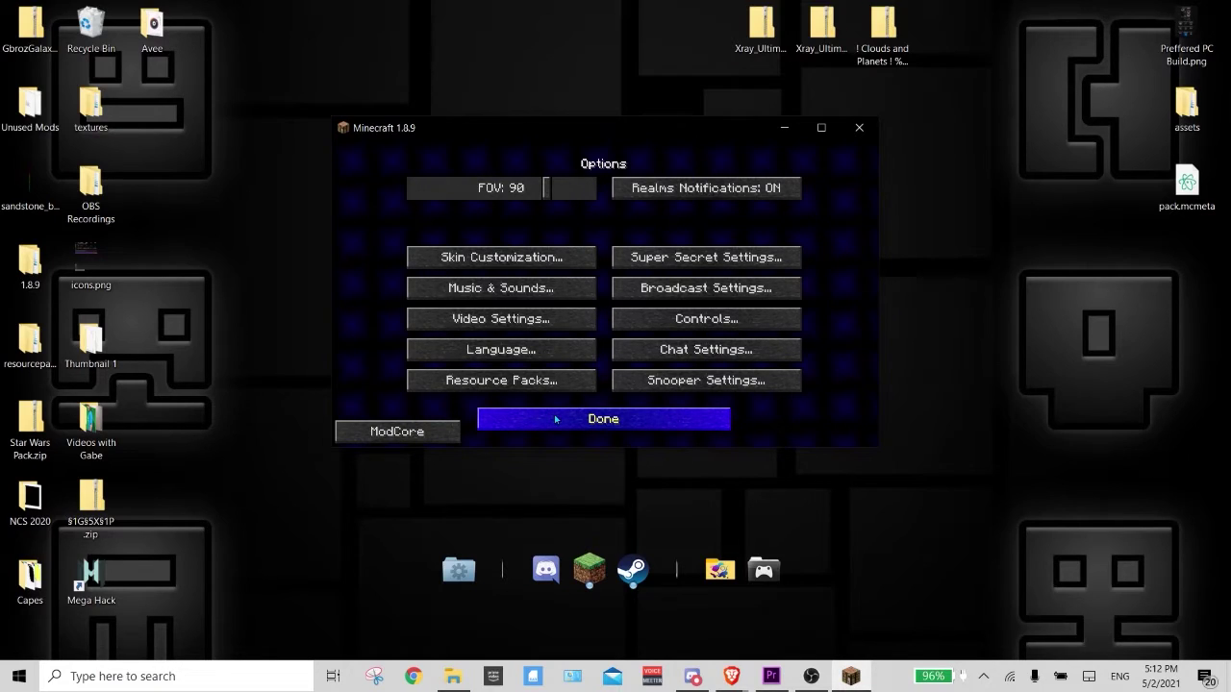
View the language list and the chat settings, returning to Options
{"action": "left_click", "coordinate": [549, 349]}
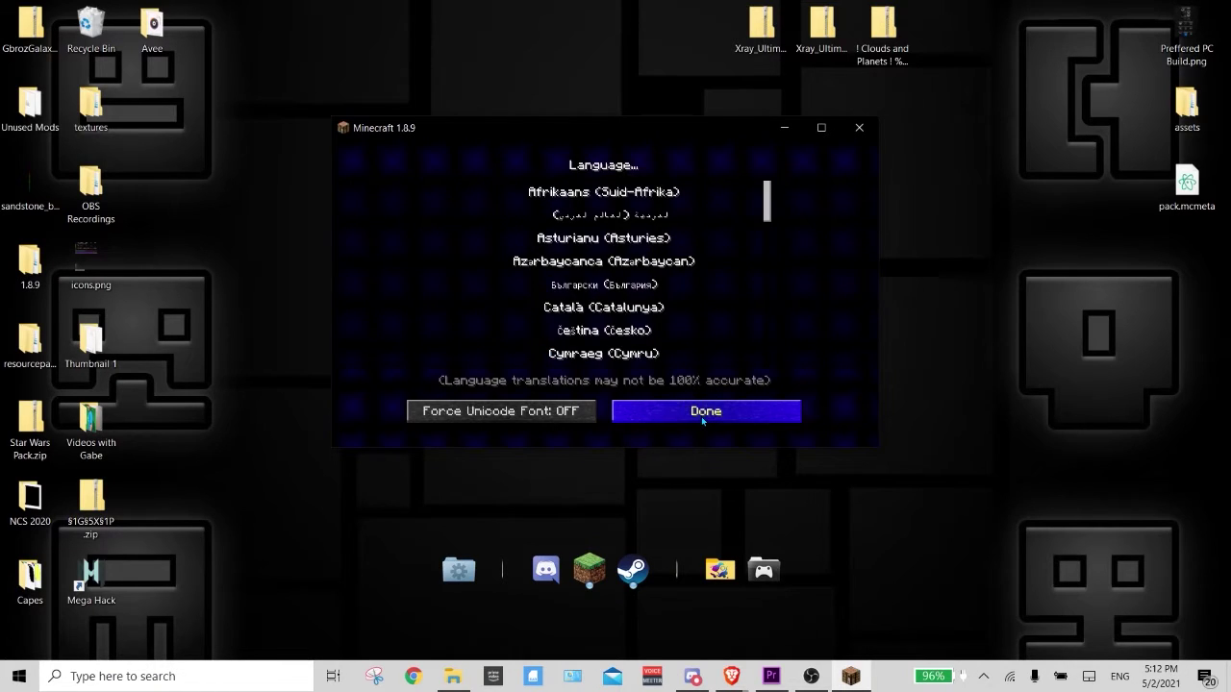
{"action": "left_click", "coordinate": [688, 410]}
{"action": "left_click", "coordinate": [685, 354]}
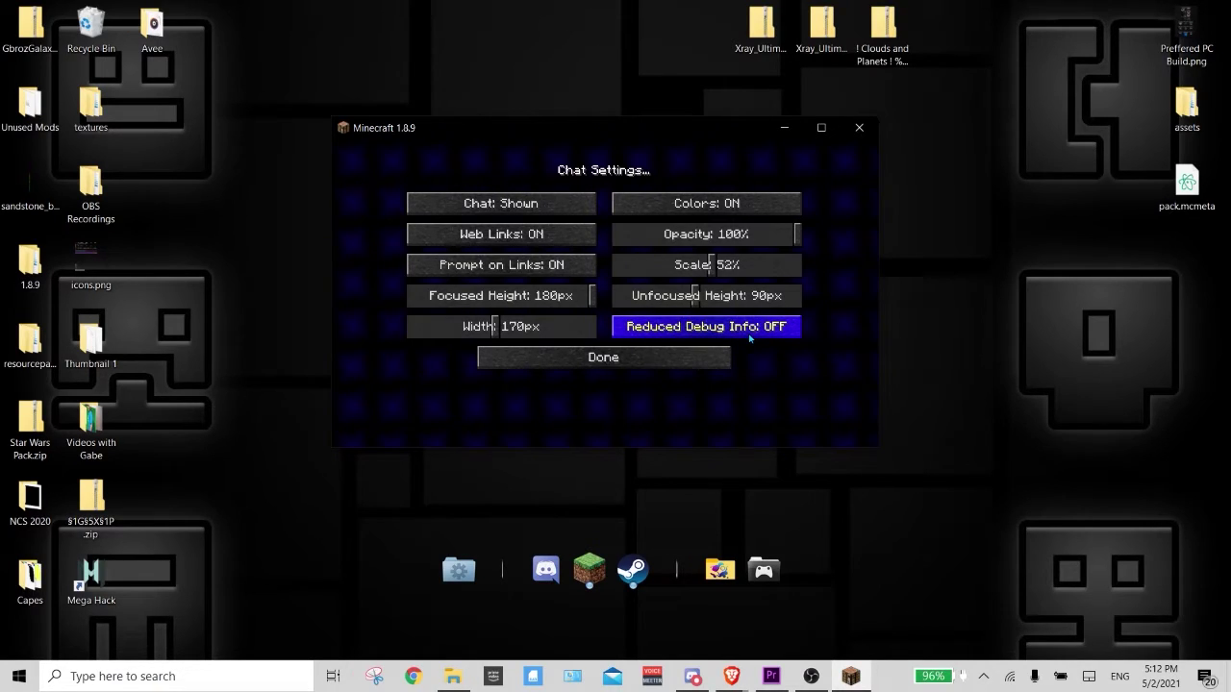
{"action": "left_click", "coordinate": [656, 357]}
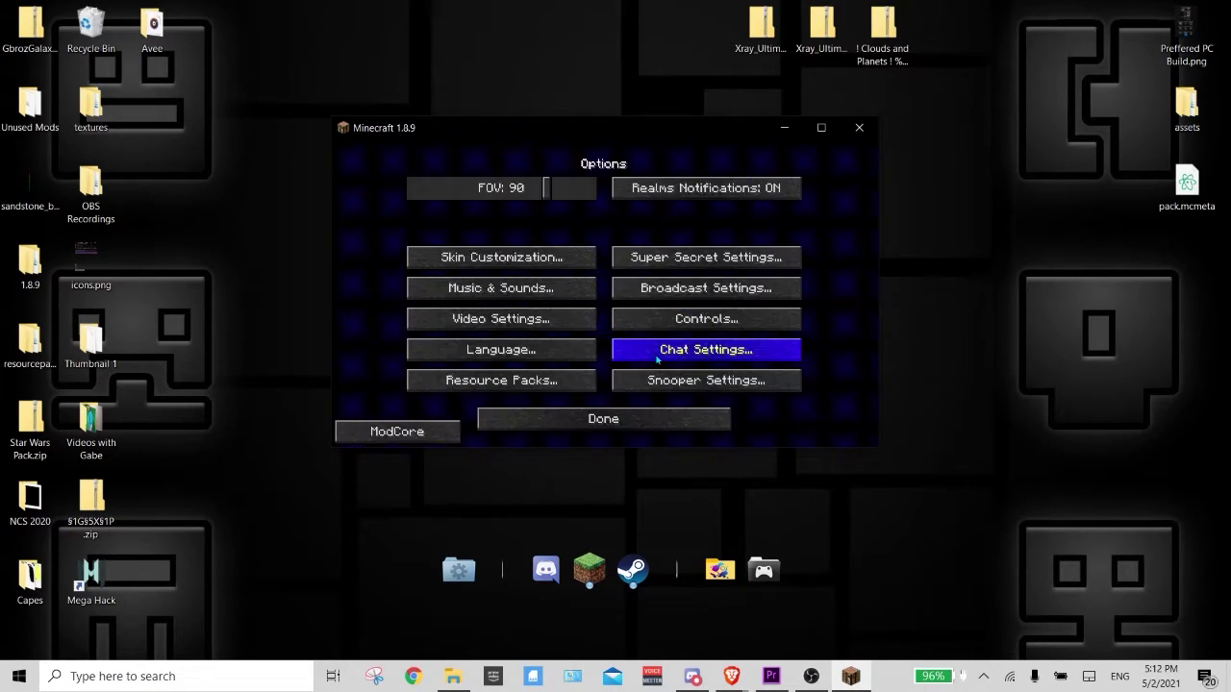
Browse the full list of available resource packs and return to Options without changing the selection
{"action": "left_click", "coordinate": [583, 380]}
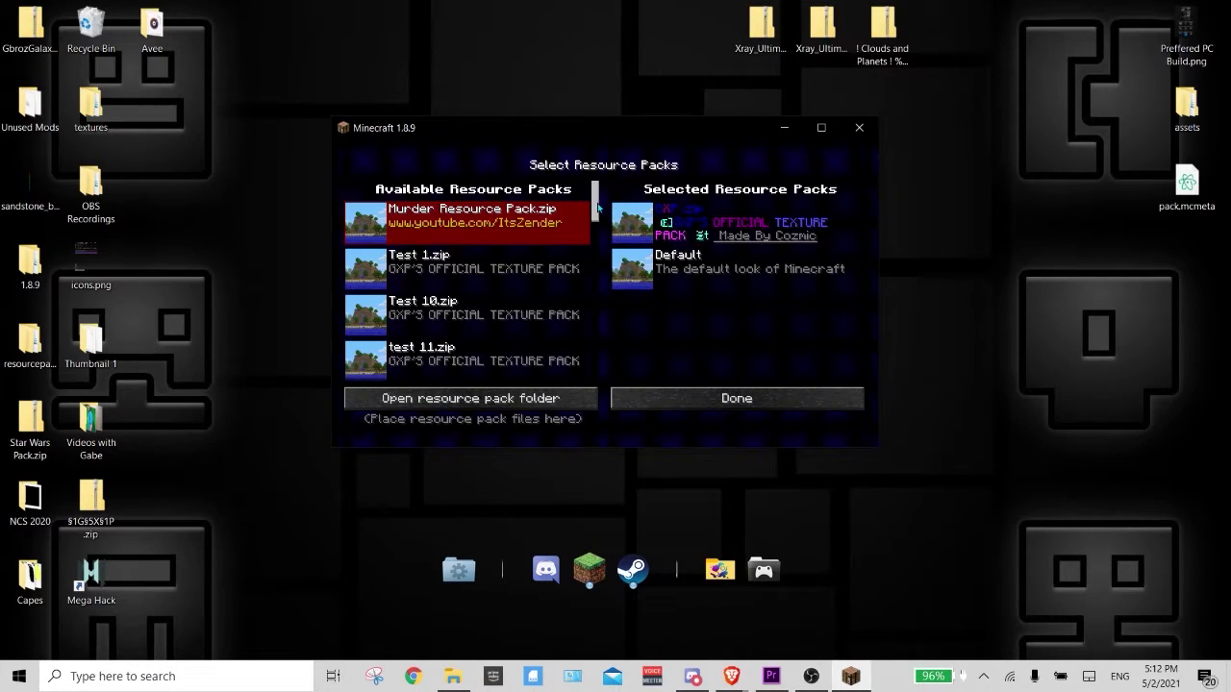
{"action": "left_click_drag", "start_coordinate": [595, 206], "coordinate": [587, 306]}
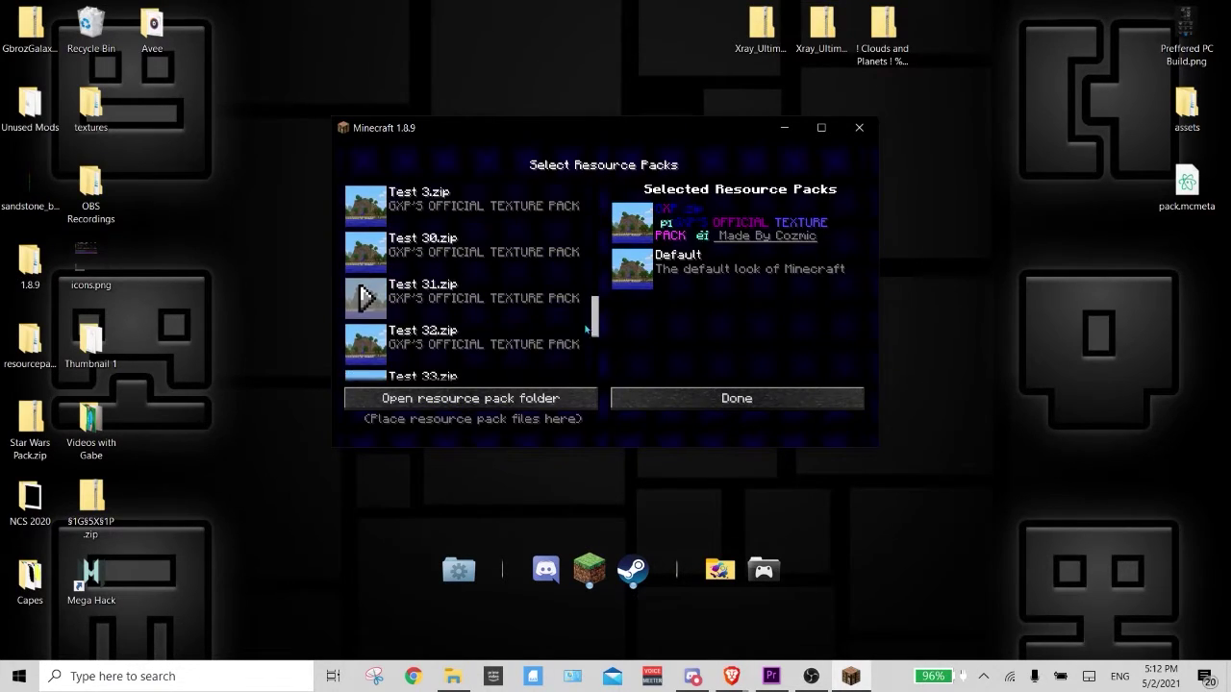
{"action": "scroll", "coordinate": [587, 329], "scroll_direction": "down", "scroll_amount": 10}
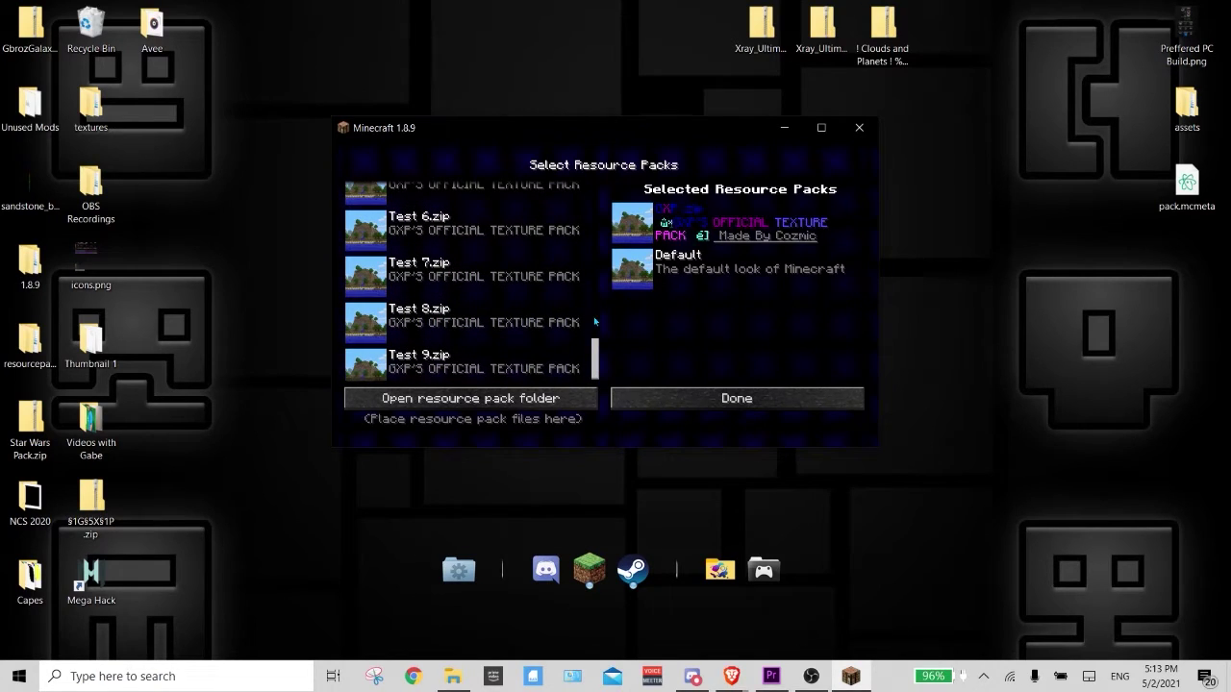
{"action": "left_click_drag", "start_coordinate": [594, 362], "coordinate": [606, 182]}
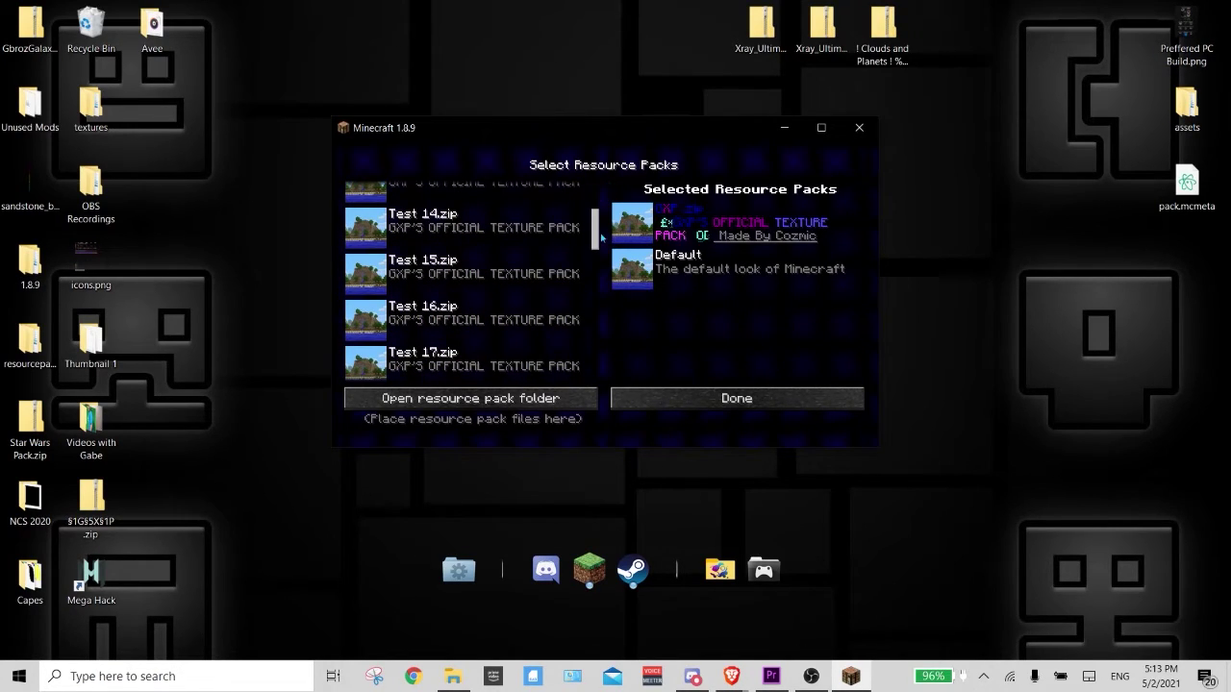
{"action": "scroll", "coordinate": [600, 239], "scroll_direction": "up", "scroll_amount": 10}
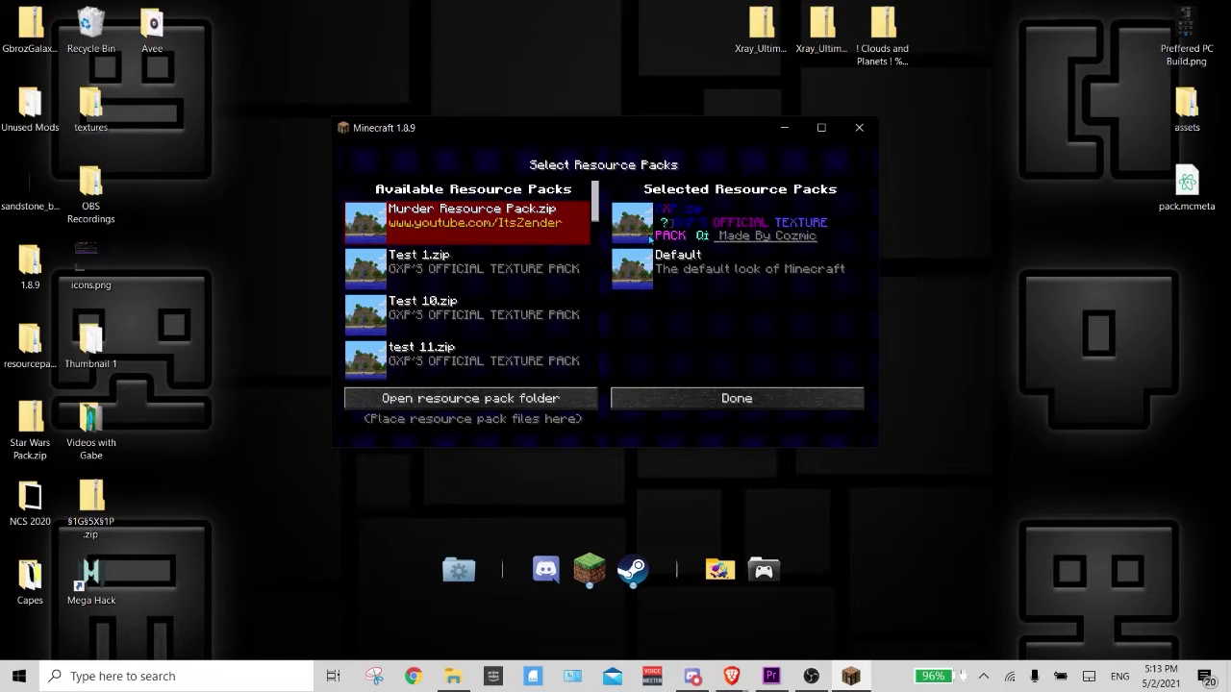
{"action": "left_click", "coordinate": [703, 408]}
Look through the machine specs list in Snooper Settings, then leave the options for the main menu
{"action": "left_click", "coordinate": [646, 386]}
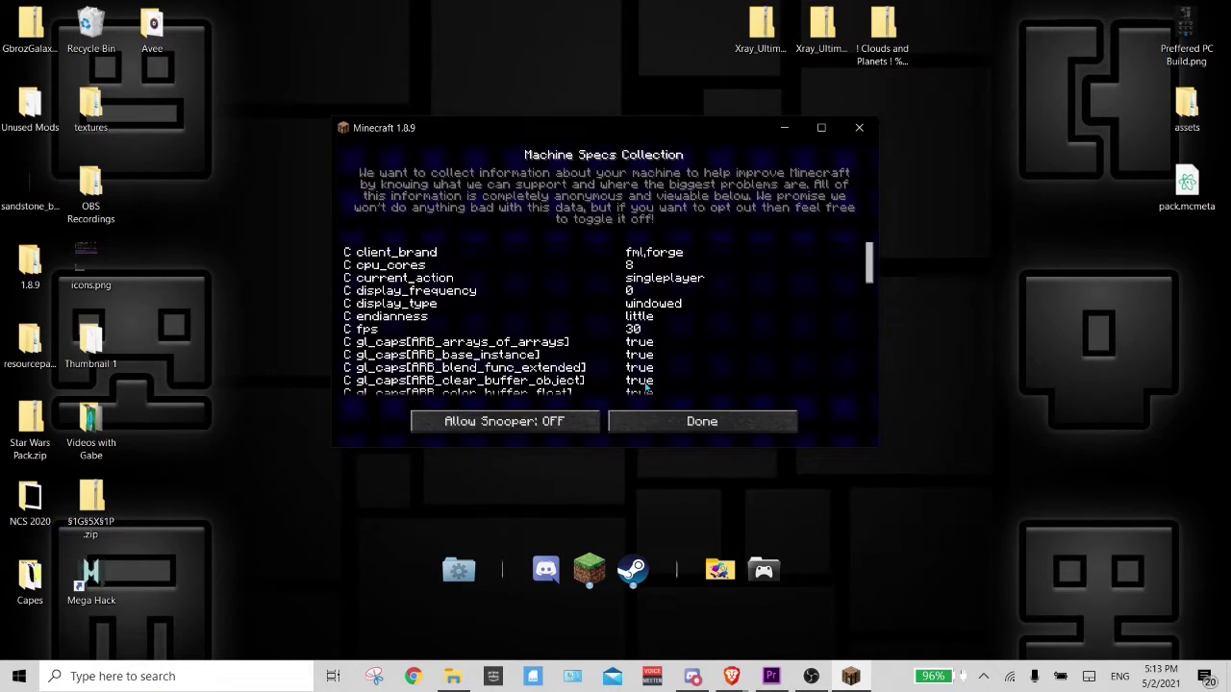
{"action": "scroll", "coordinate": [601, 291], "scroll_direction": "down", "scroll_amount": 2}
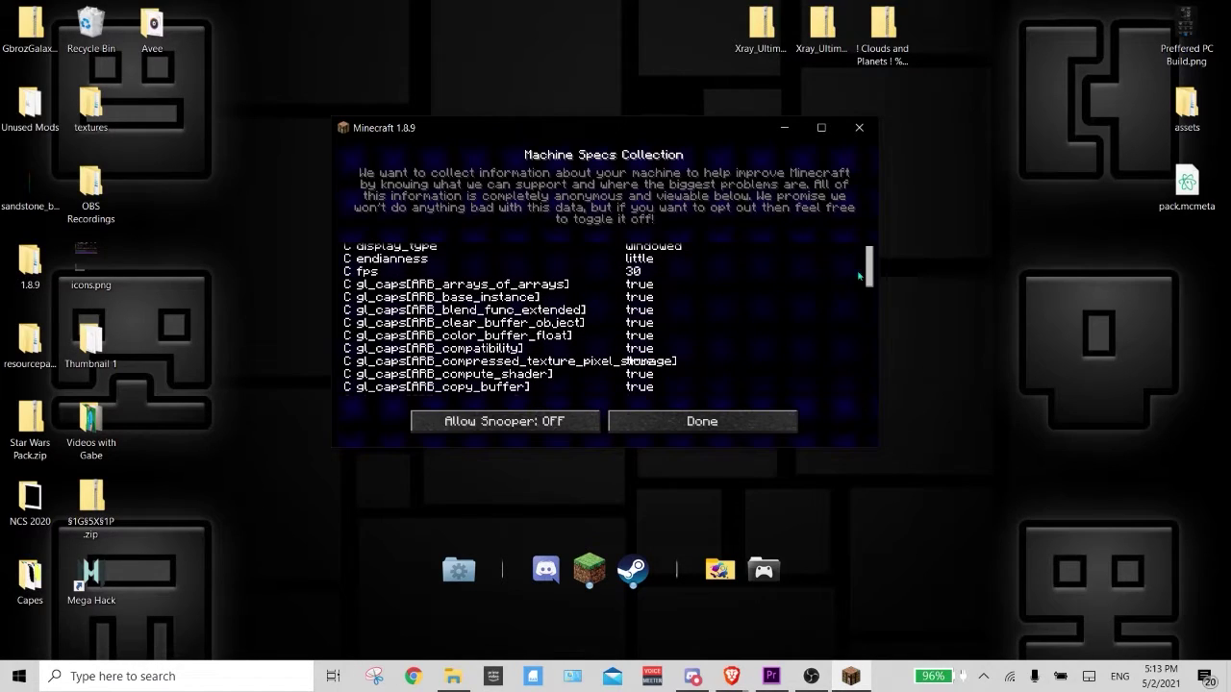
{"action": "left_click_drag", "start_coordinate": [868, 292], "coordinate": [883, 255]}
{"action": "left_click", "coordinate": [685, 419]}
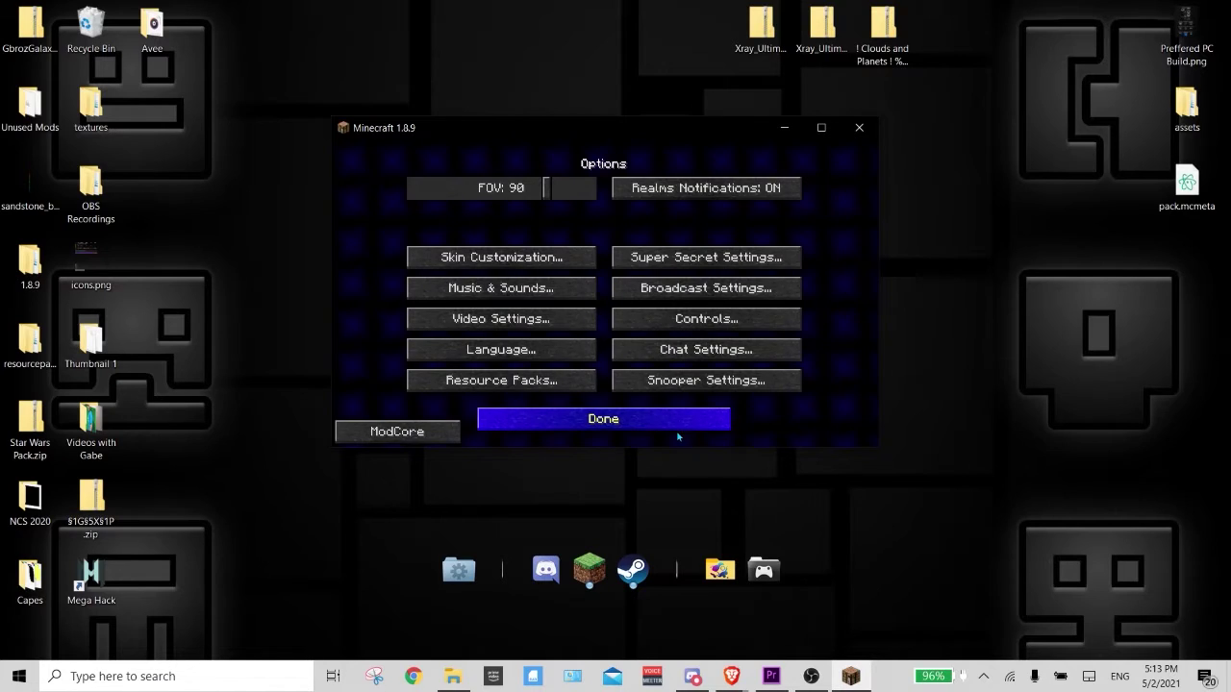
{"action": "left_click", "coordinate": [579, 419]}
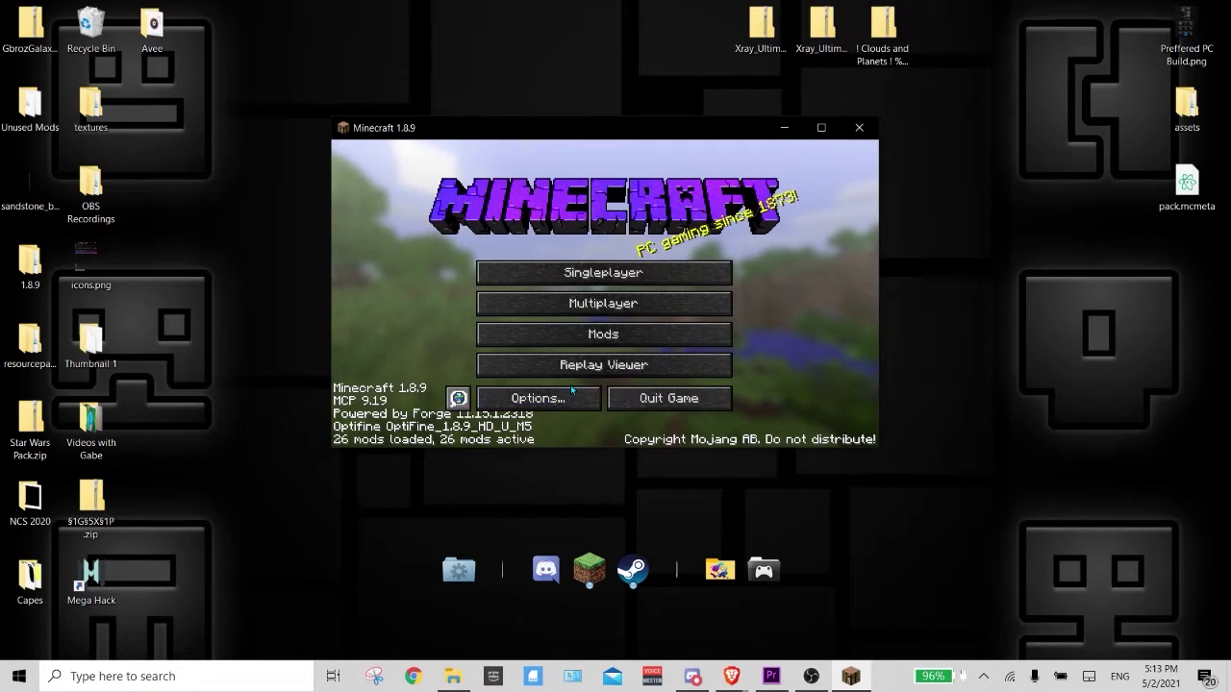
View the list of installed mods and return to the main menu
{"action": "left_click", "coordinate": [613, 334]}
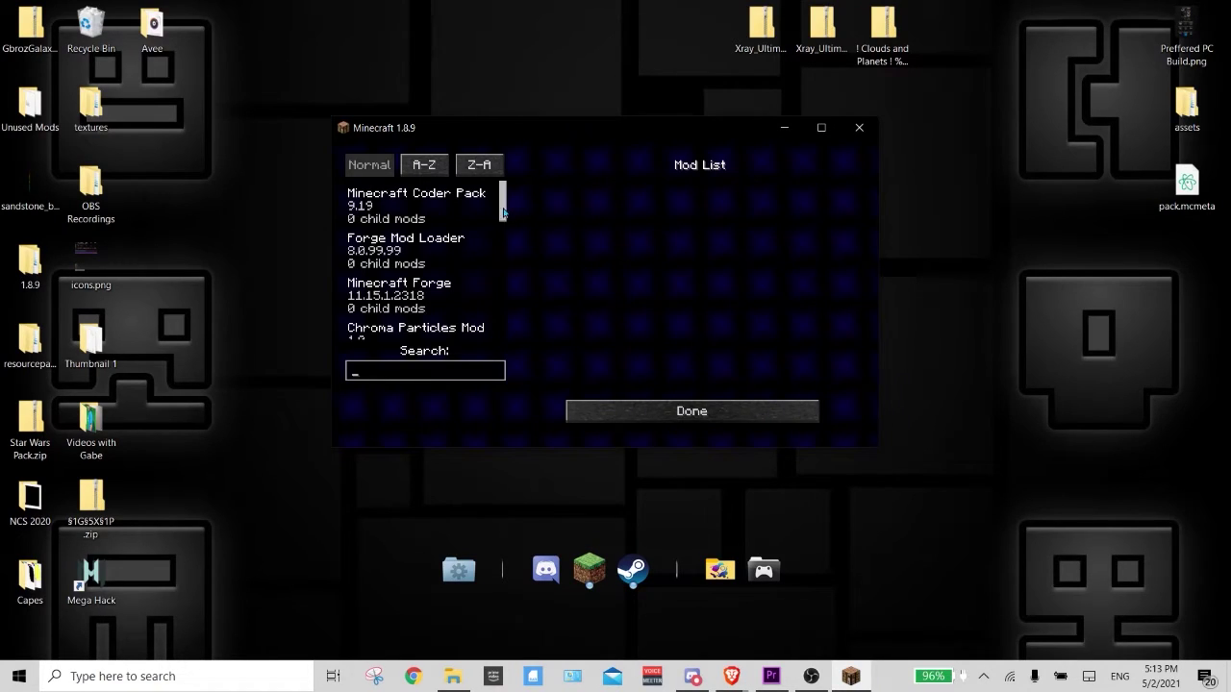
{"action": "mouse_move", "coordinate": [503, 212]}
{"action": "left_mouse_down"}
{"action": "mouse_move", "coordinate": [502, 325]}
{"action": "mouse_move", "coordinate": [501, 190]}
{"action": "left_mouse_up"}
{"action": "left_click", "coordinate": [606, 410]}
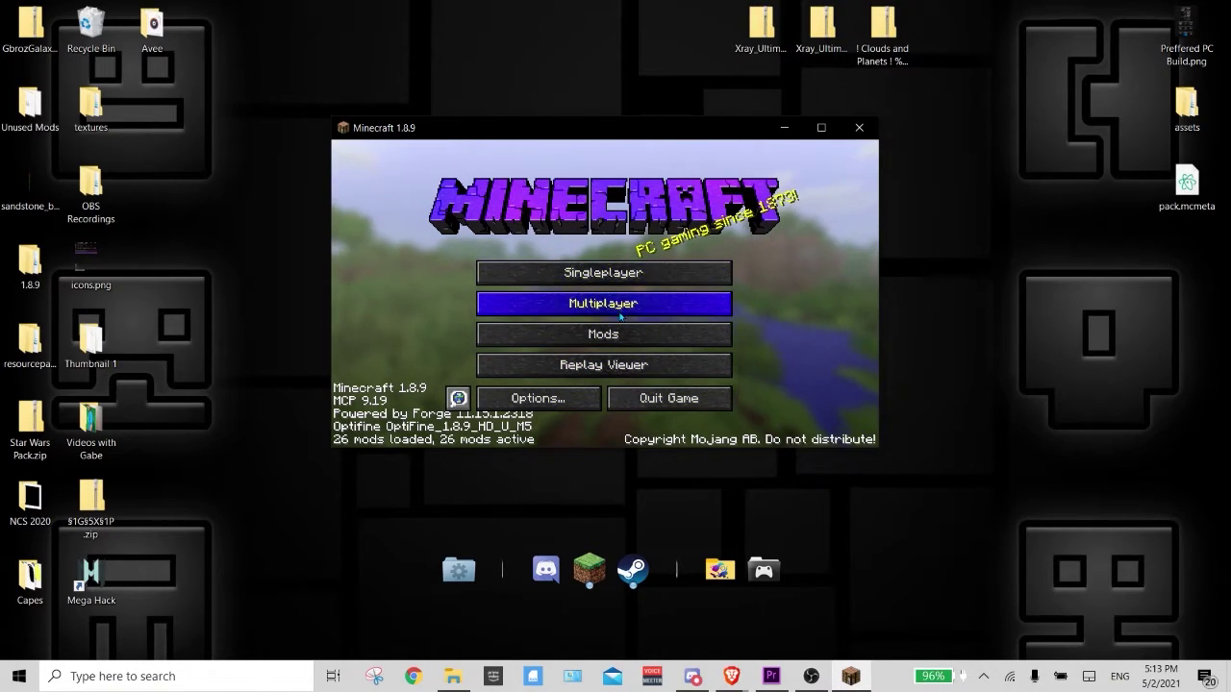
Look through the multiplayer server list
{"action": "left_click", "coordinate": [685, 303]}
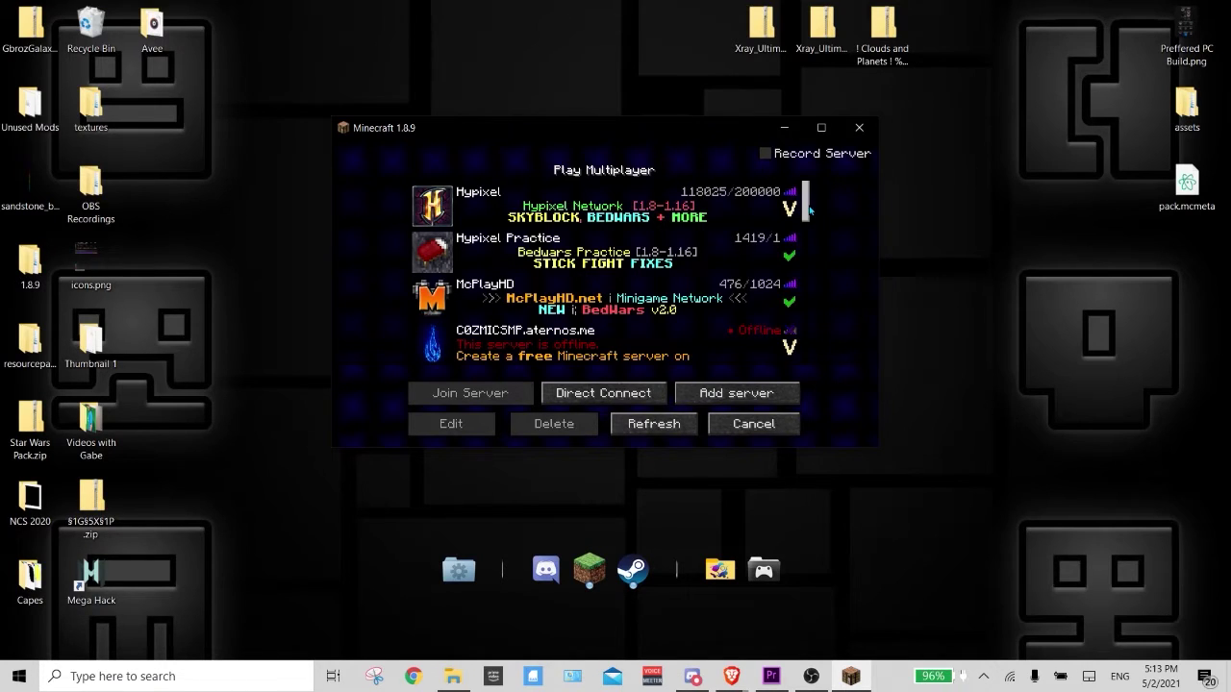
{"action": "mouse_move", "coordinate": [810, 209]}
{"action": "left_mouse_down"}
{"action": "mouse_move", "coordinate": [804, 231]}
{"action": "mouse_move", "coordinate": [804, 202]}
{"action": "left_mouse_up"}
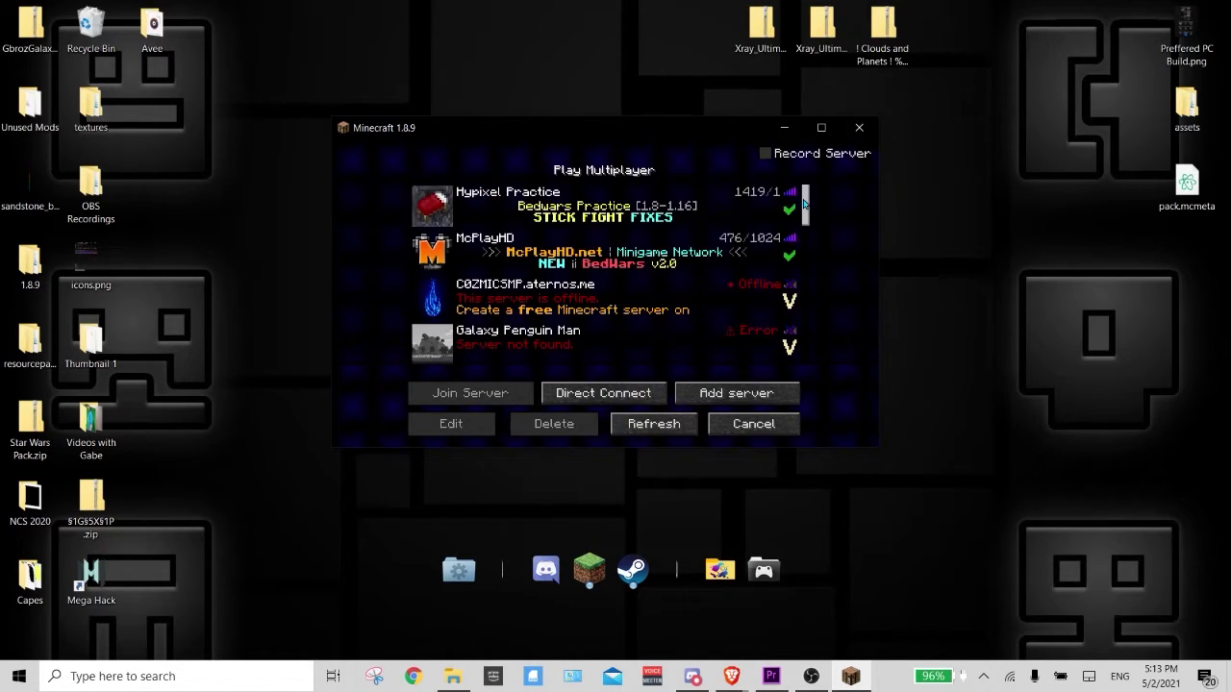
{"action": "scroll", "coordinate": [804, 202], "scroll_direction": "up", "scroll_amount": 2}
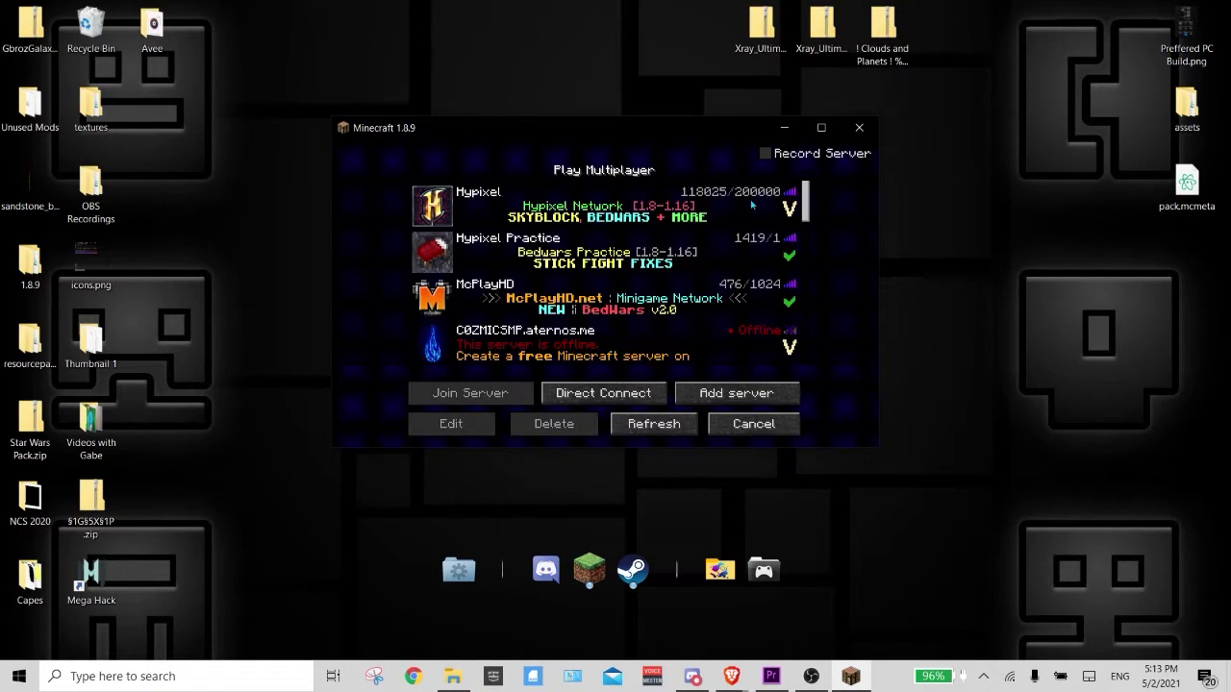
Leave the multiplayer server list and open the creation form for a new singleplayer world
{"action": "mouse_move", "coordinate": [761, 216]}
{"action": "left_click", "coordinate": [651, 218]}
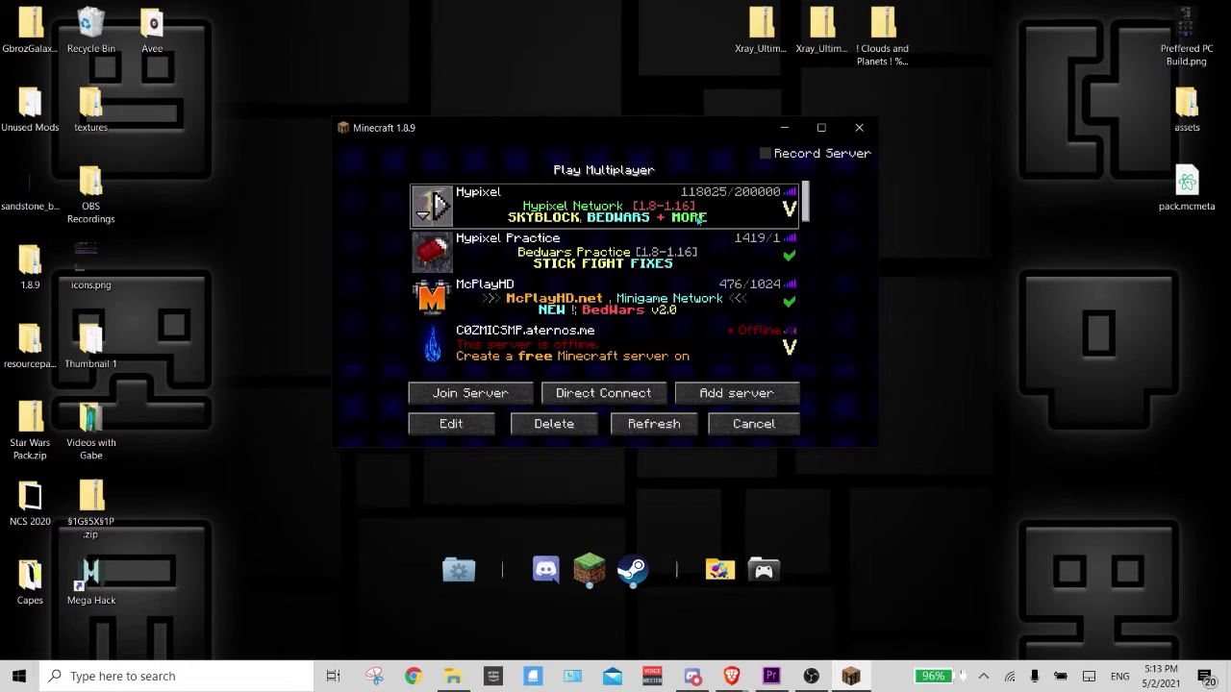
{"action": "left_click", "coordinate": [759, 429]}
{"action": "left_click", "coordinate": [620, 275]}
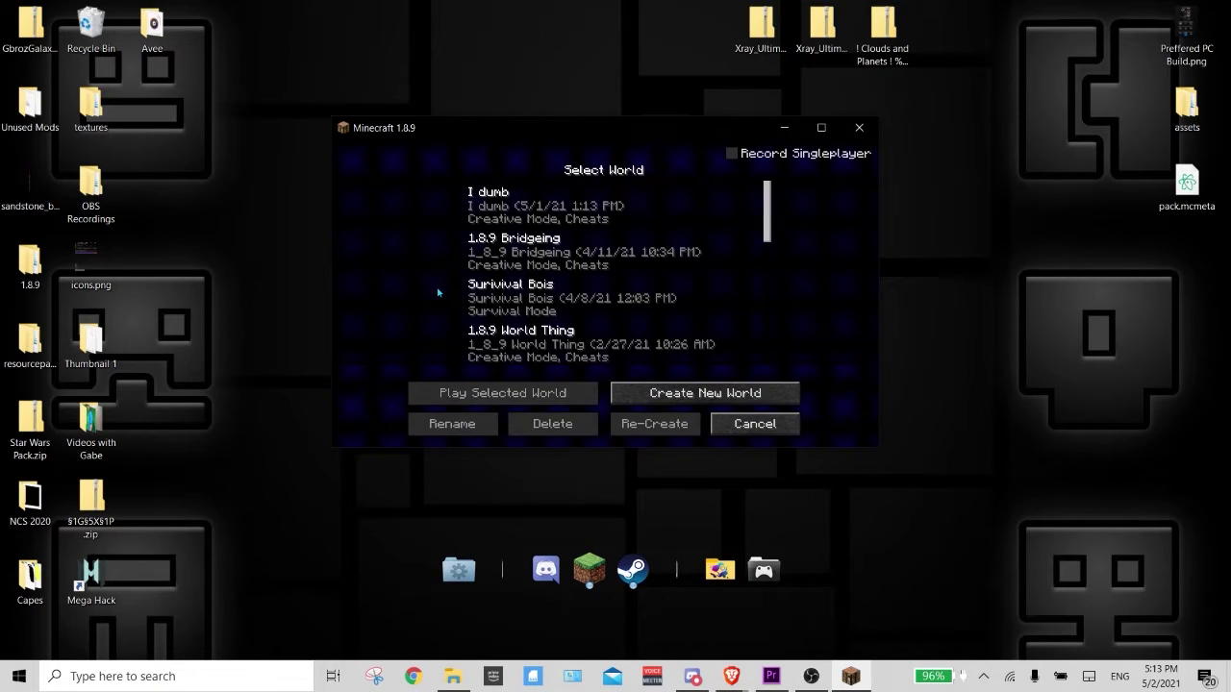
{"action": "left_click", "coordinate": [662, 395]}
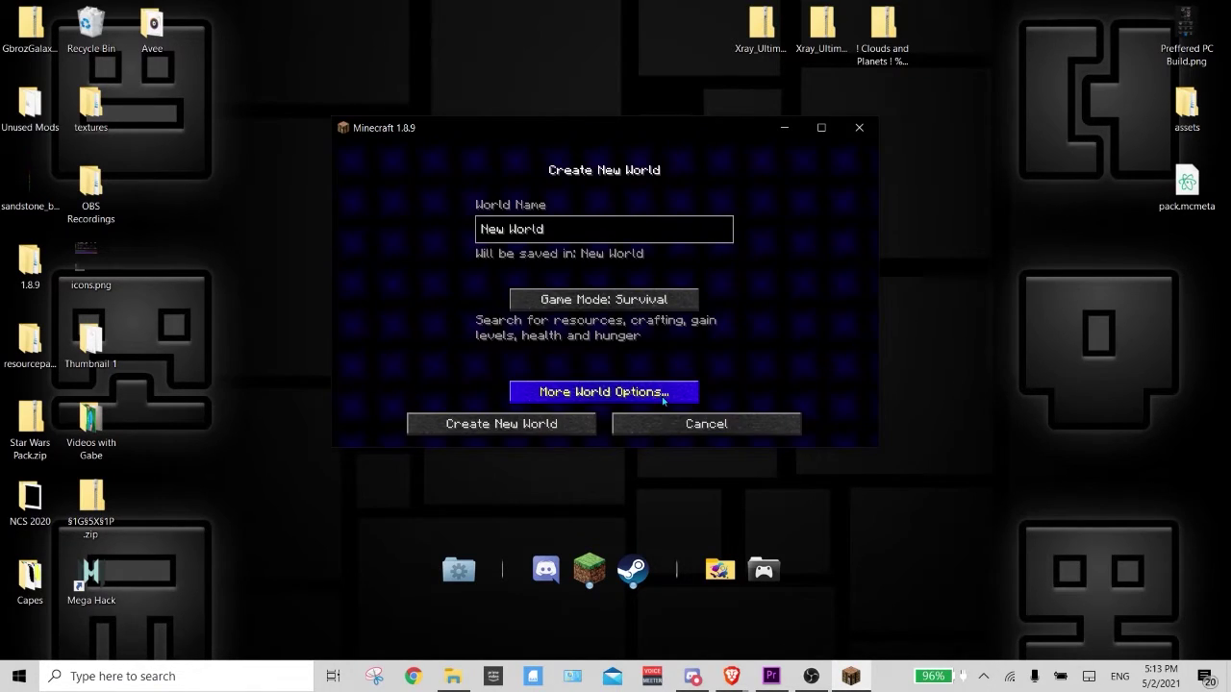
Set the new world's game mode to Creative and check its additional world options
{"action": "left_click", "coordinate": [589, 302]}
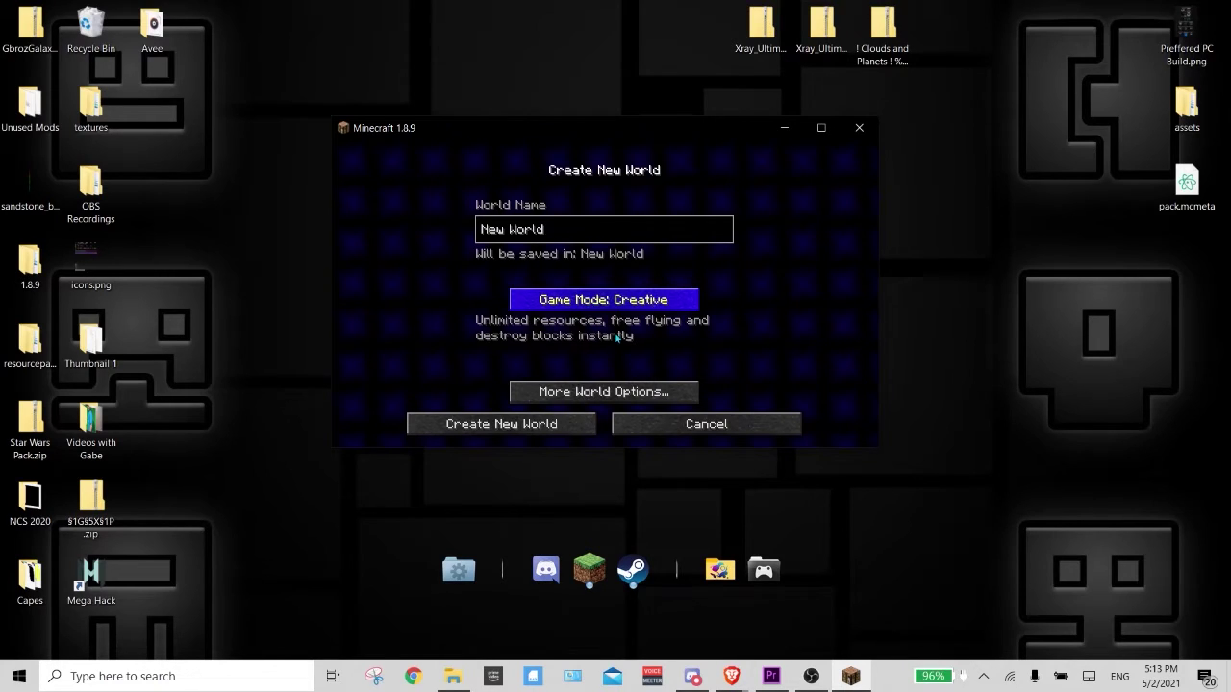
{"action": "left_click", "coordinate": [603, 391]}
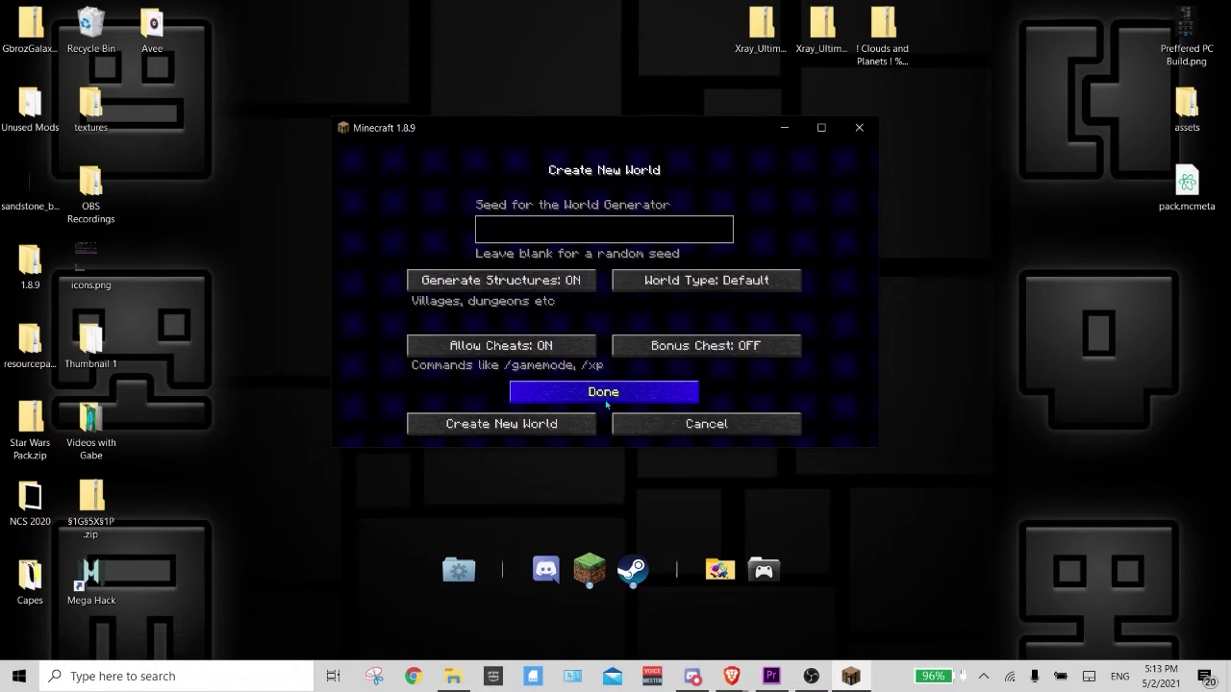
{"action": "left_click", "coordinate": [606, 398]}
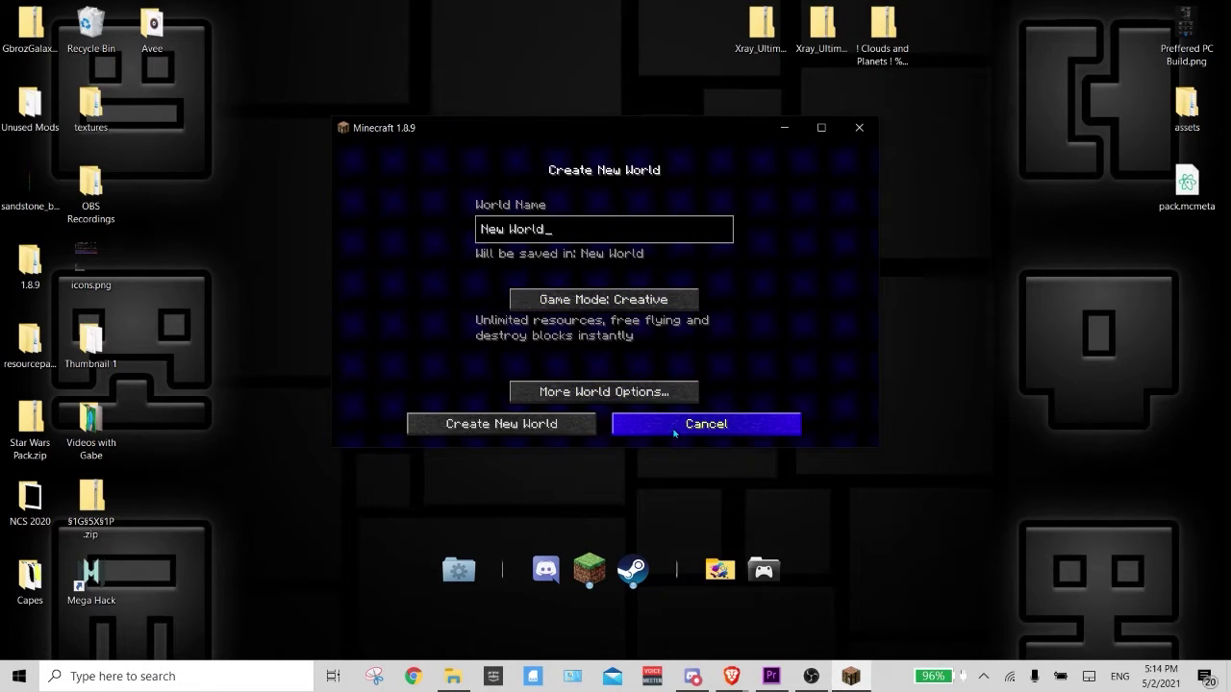
Cycle the world type through Customized back to Default, toggle the bonus chest on and off, and cancel world creation to reach the main menu
{"action": "left_click", "coordinate": [625, 395]}
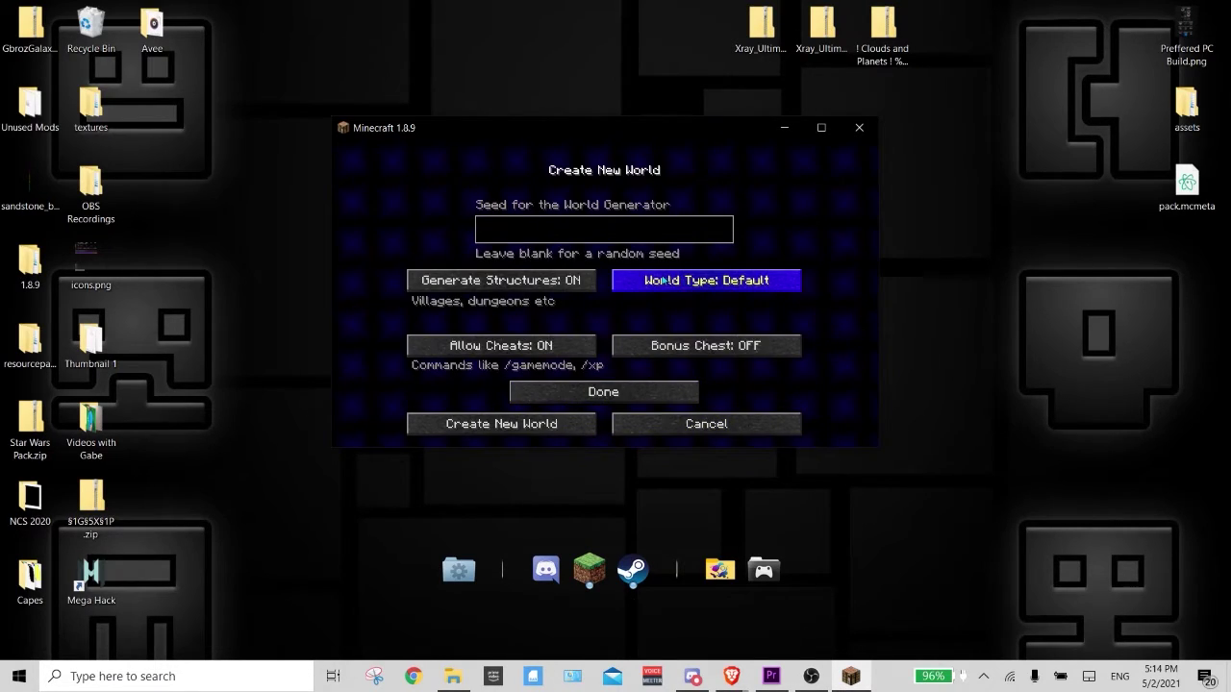
{"action": "left_click", "coordinate": [663, 280]}
{"action": "left_click", "coordinate": [654, 282]}
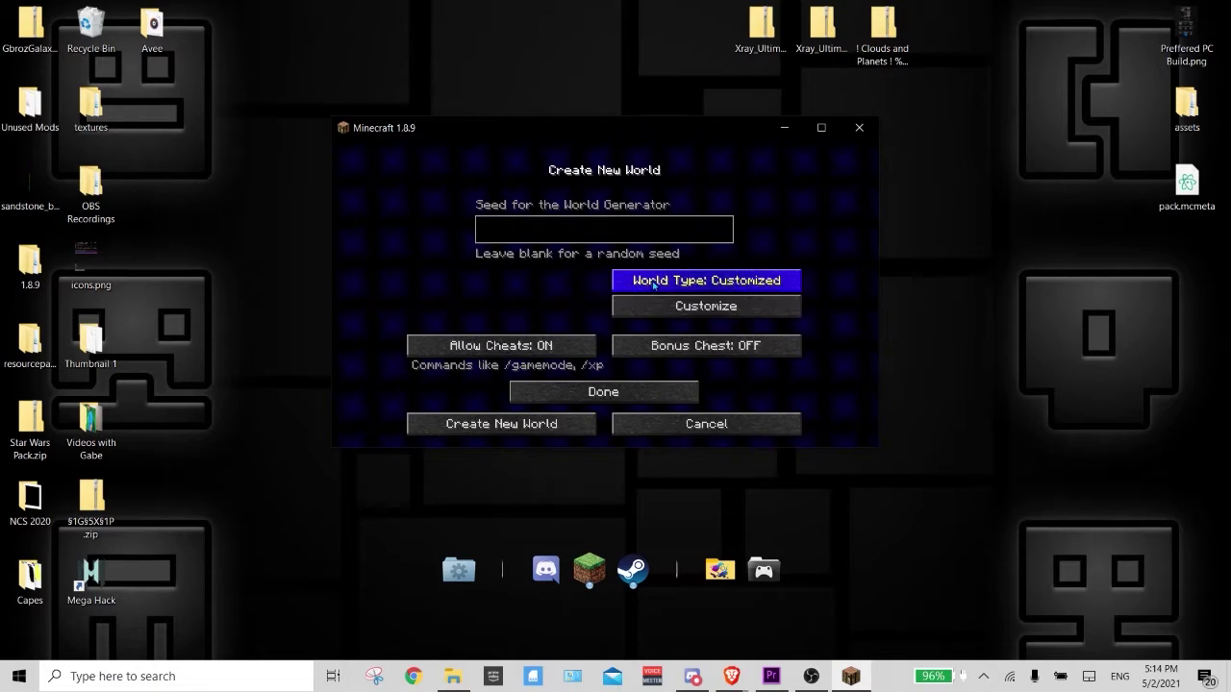
{"action": "left_click", "coordinate": [652, 283]}
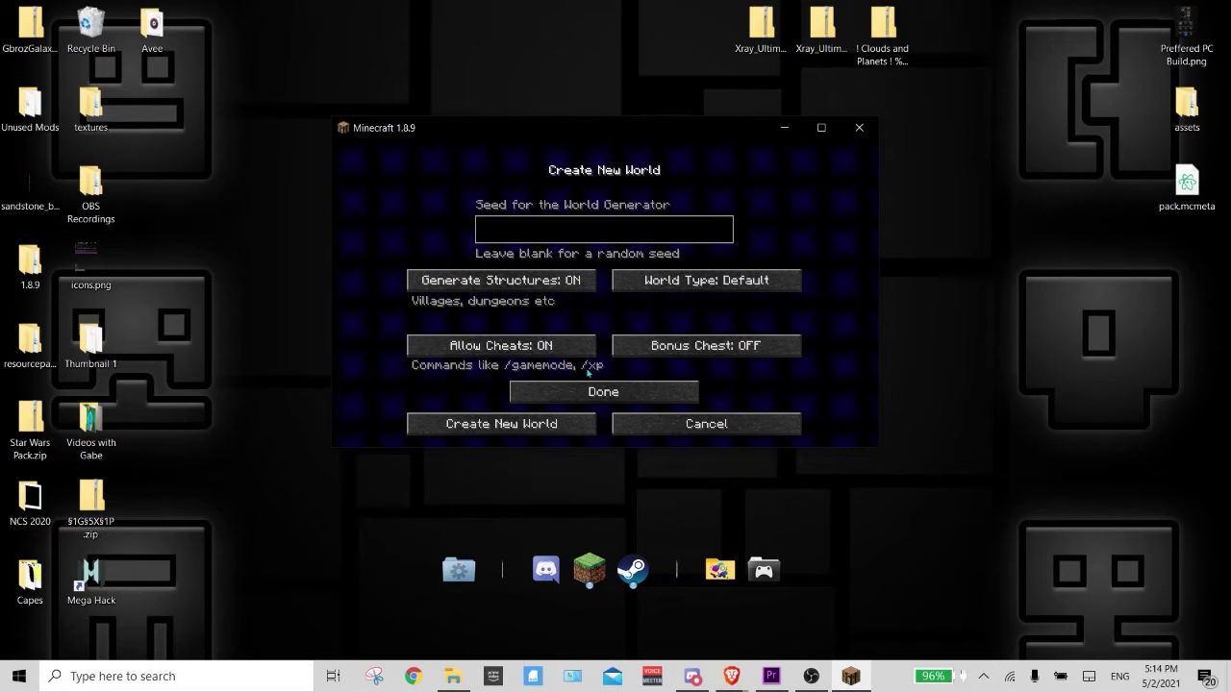
{"action": "left_click", "coordinate": [668, 350]}
{"action": "left_click", "coordinate": [668, 350]}
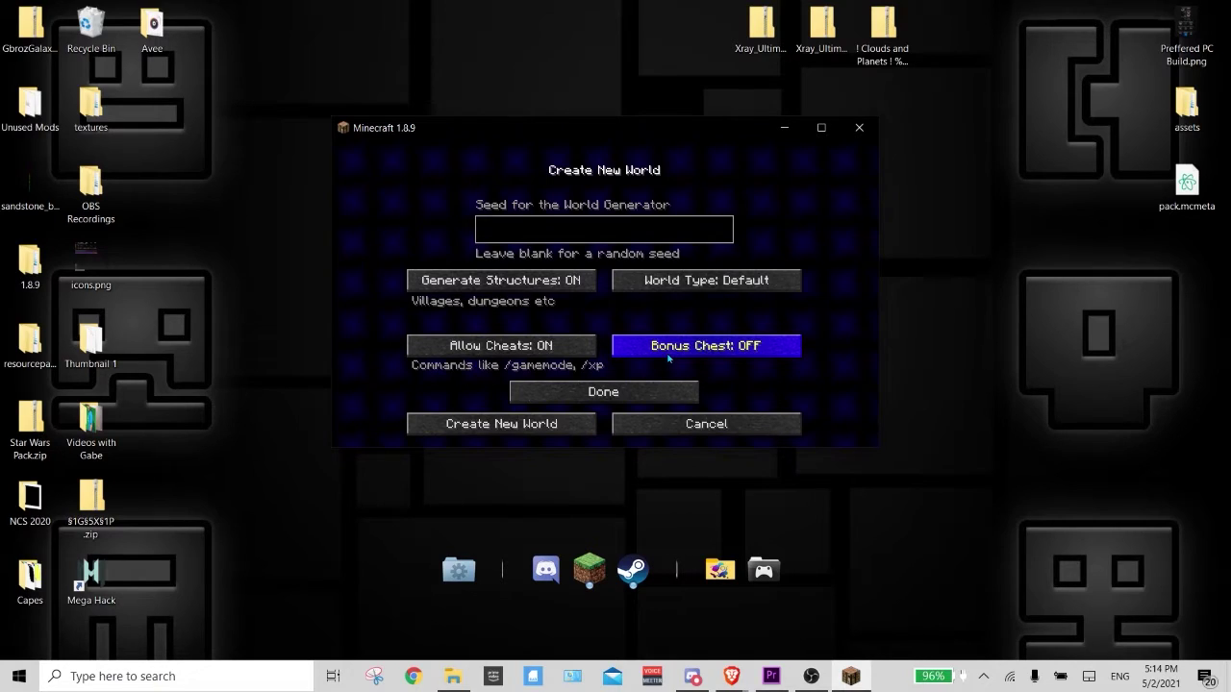
{"action": "left_click", "coordinate": [634, 392]}
{"action": "left_click", "coordinate": [622, 429]}
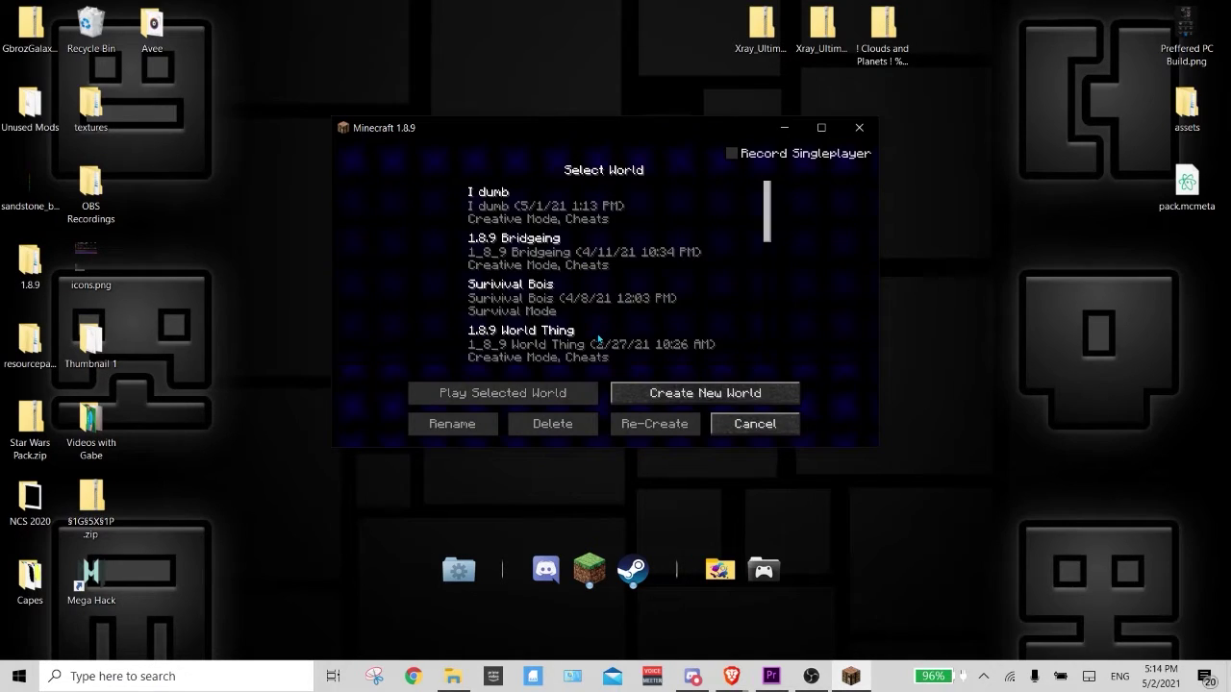
{"action": "left_click", "coordinate": [755, 421]}
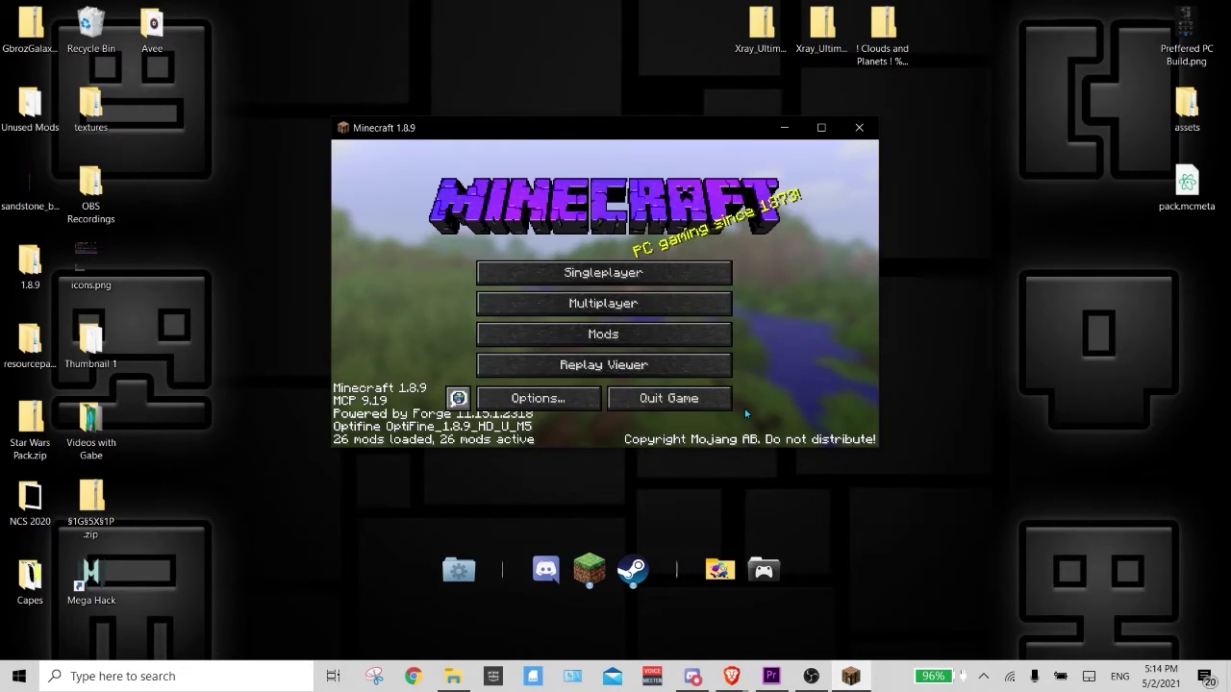
Join the Hypixel server from the multiplayer list and maximize the game window
{"action": "left_click", "coordinate": [617, 318]}
{"action": "left_click", "coordinate": [447, 210]}
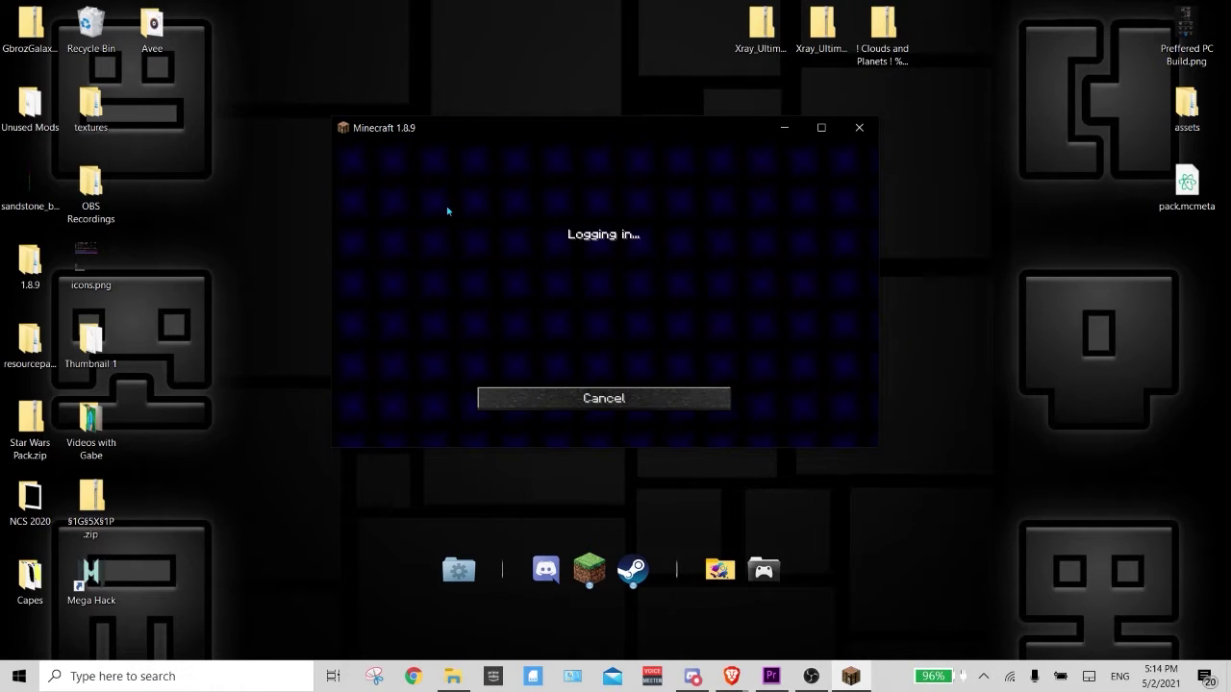
{"action": "left_click", "coordinate": [821, 127]}
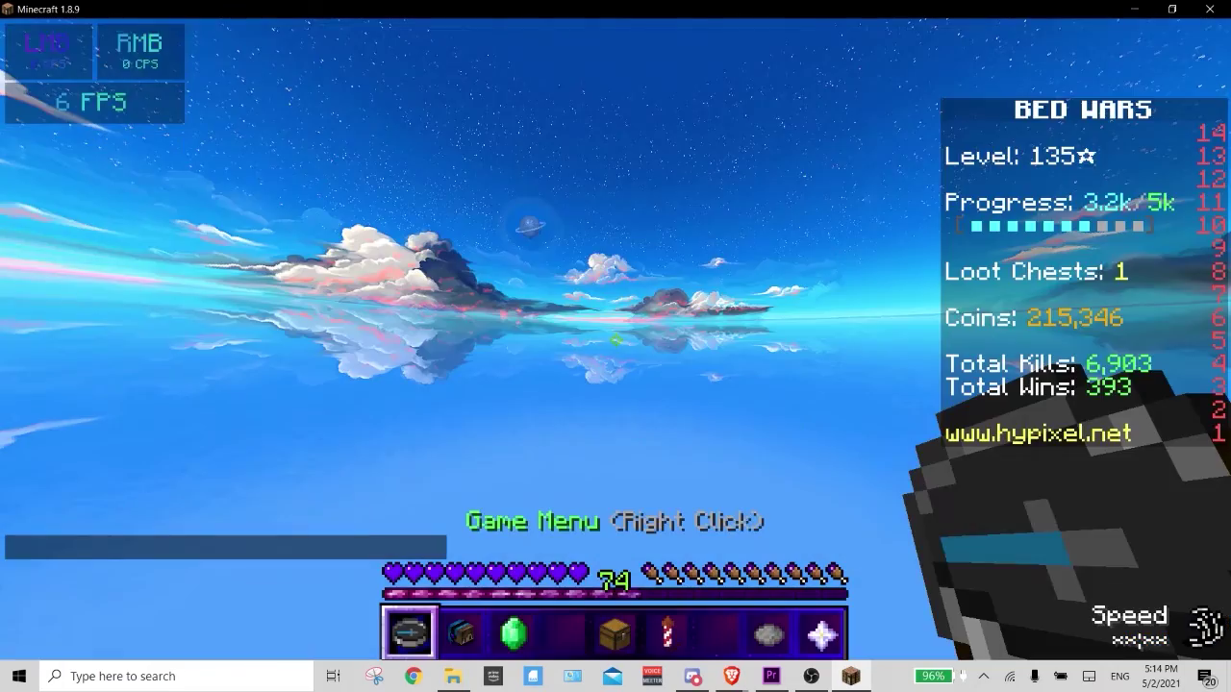
Show the player character in the front-facing third-person view with the fourth hotbar slot selected
{"action": "key", "text": "F5"}
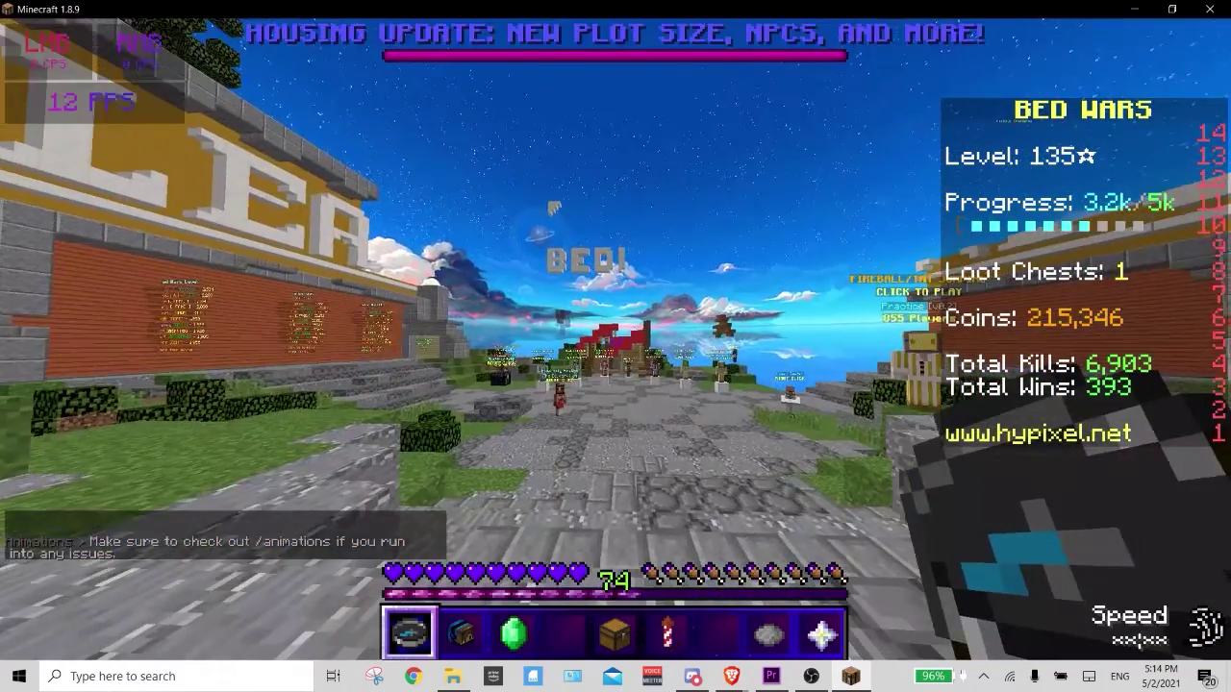
{"action": "key", "text": "F5"}
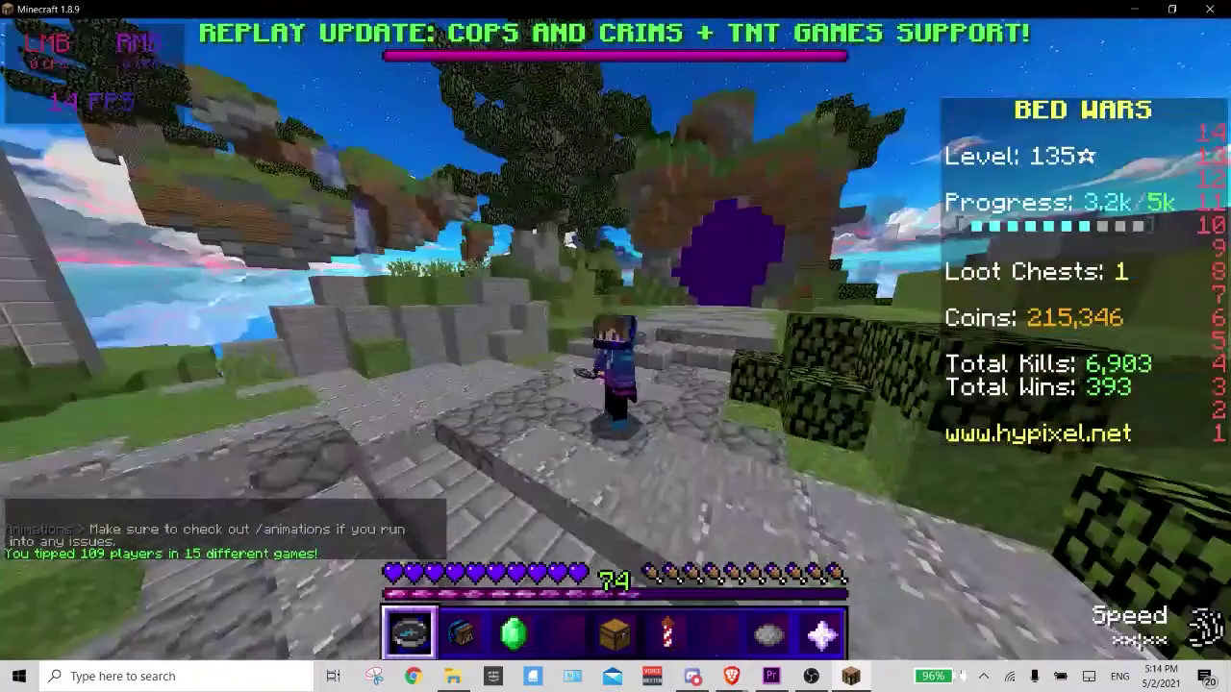
{"action": "key", "text": "4"}
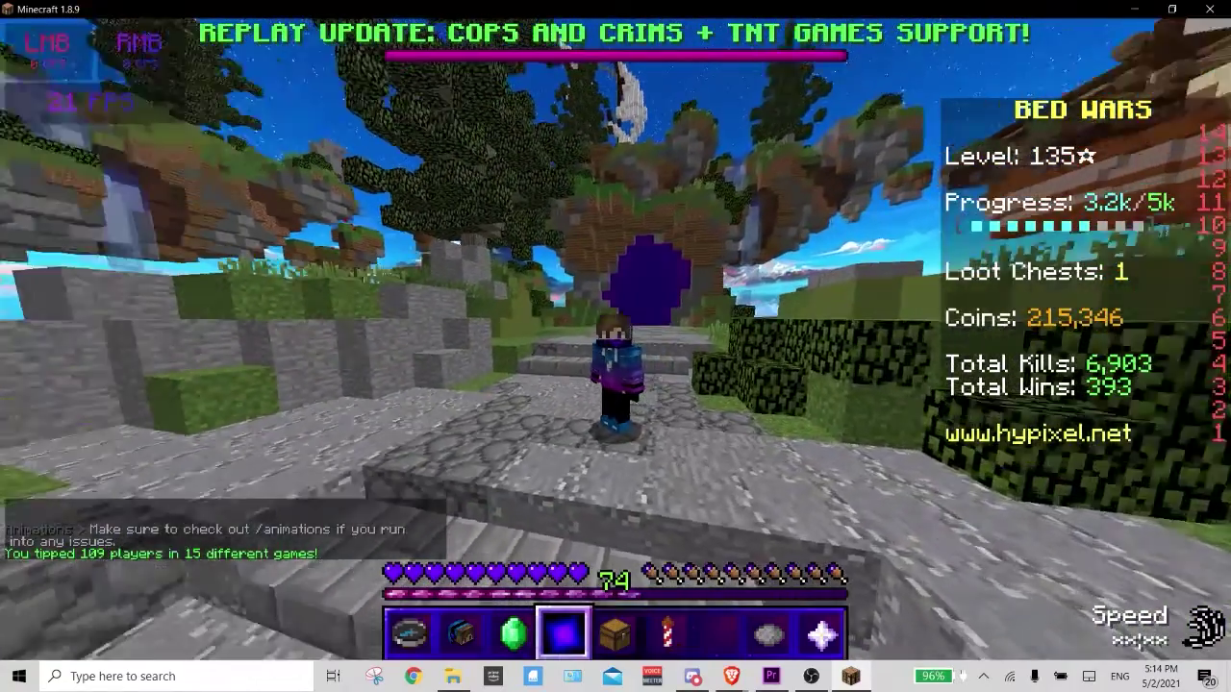
{"action": "key", "text": "w"}
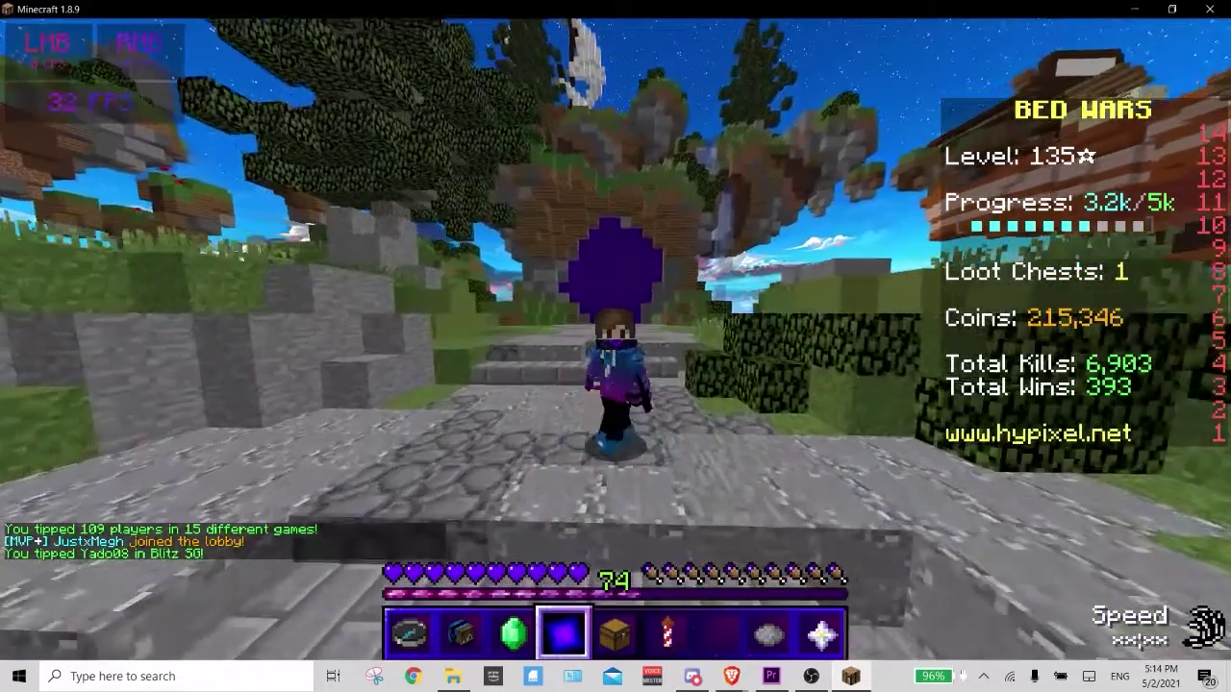
Leave the front-facing camera view and disconnect from the Hypixel server
{"action": "key", "text": "F5"}
{"action": "key", "text": "Escape"}
{"action": "left_click", "coordinate": [615, 468]}
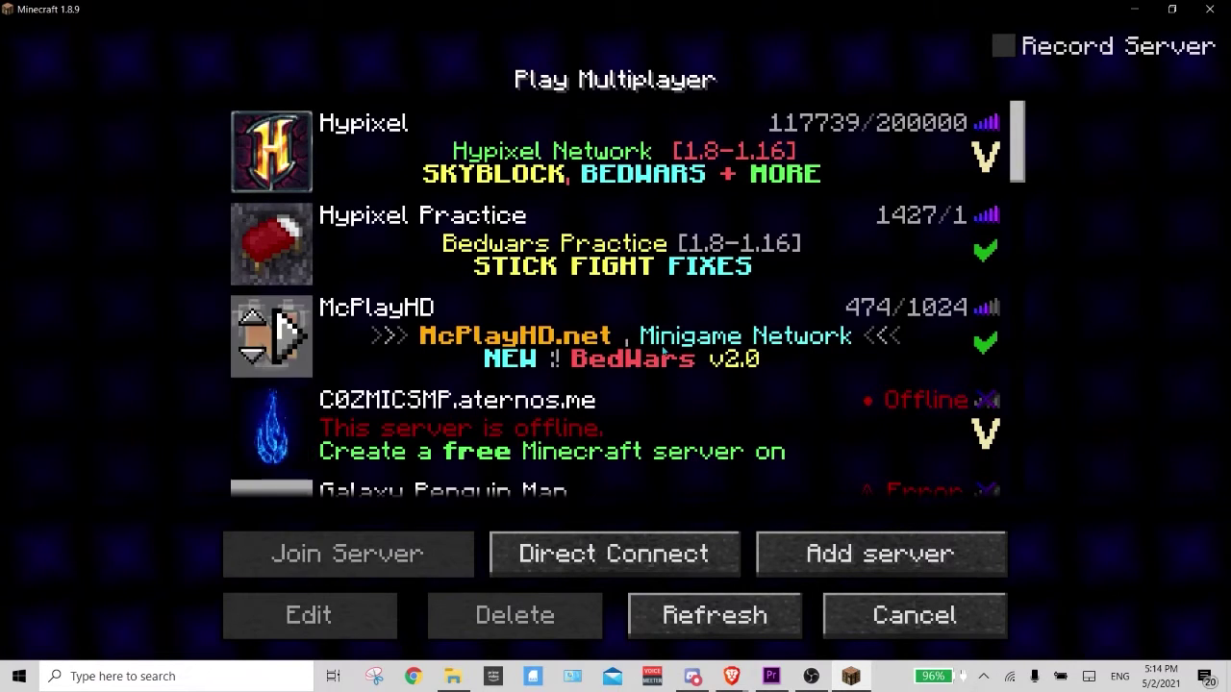
Delete the Submarine server from the multiplayer server list
{"action": "scroll", "coordinate": [637, 324], "scroll_direction": "down", "scroll_amount": 10}
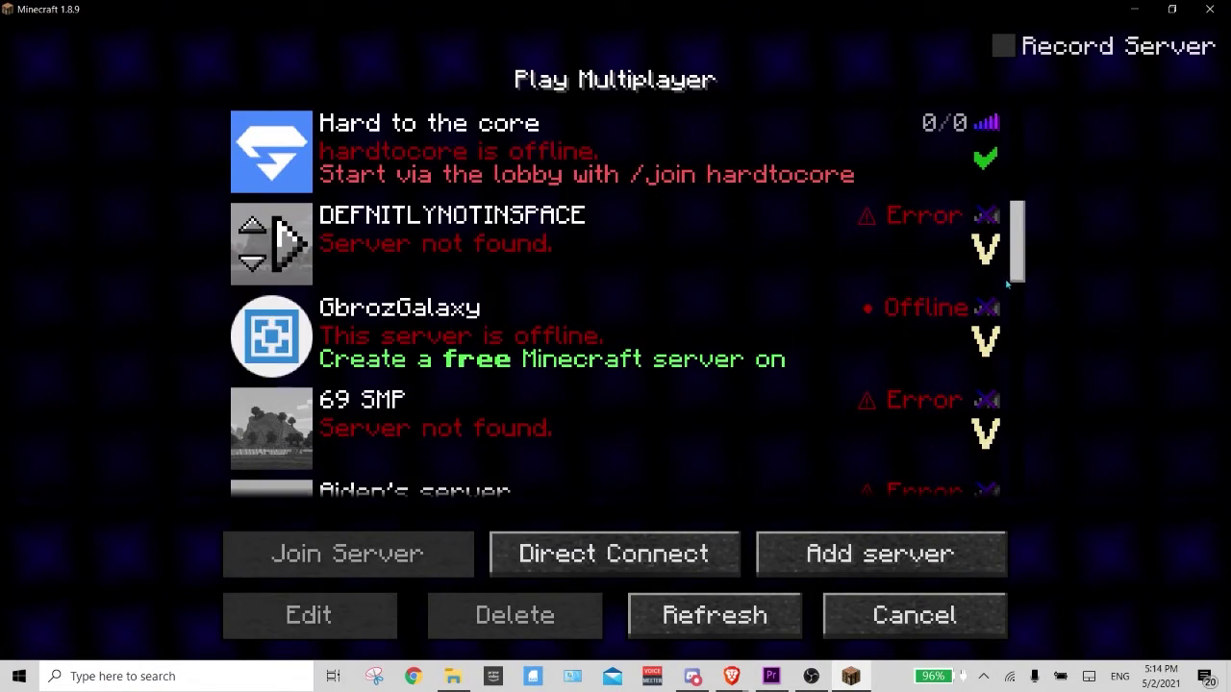
{"action": "scroll", "coordinate": [1006, 284], "scroll_direction": "down", "scroll_amount": 15}
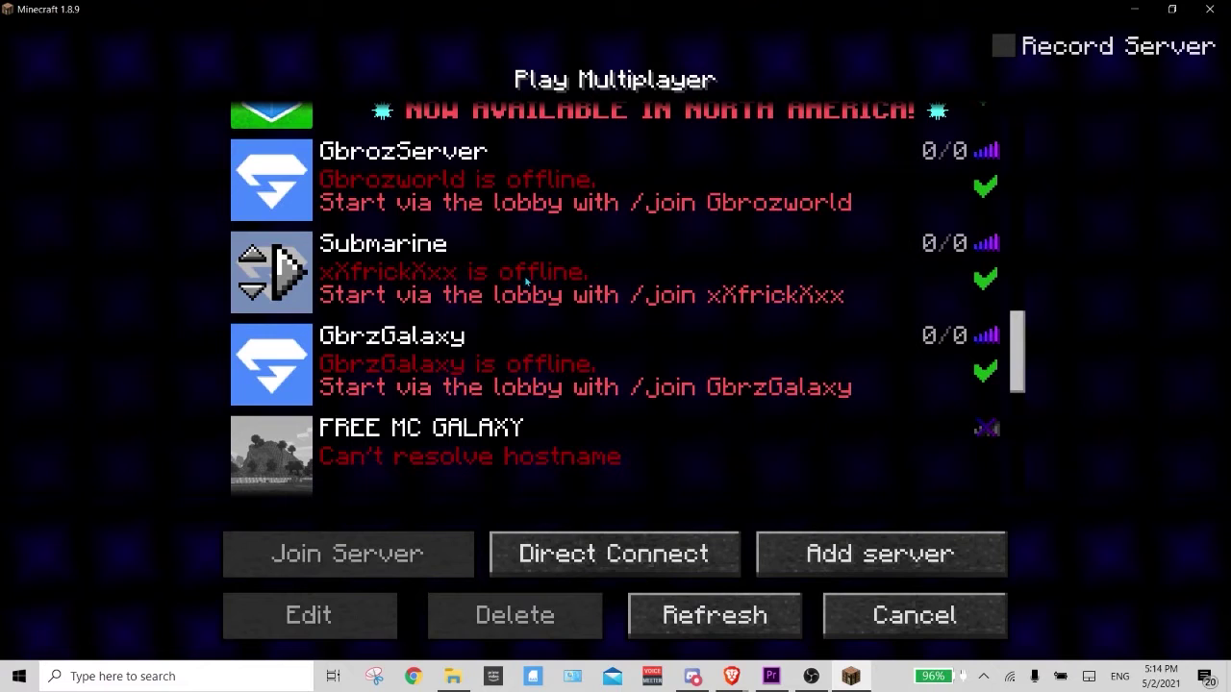
{"action": "left_click", "coordinate": [525, 281]}
{"action": "left_click", "coordinate": [514, 615]}
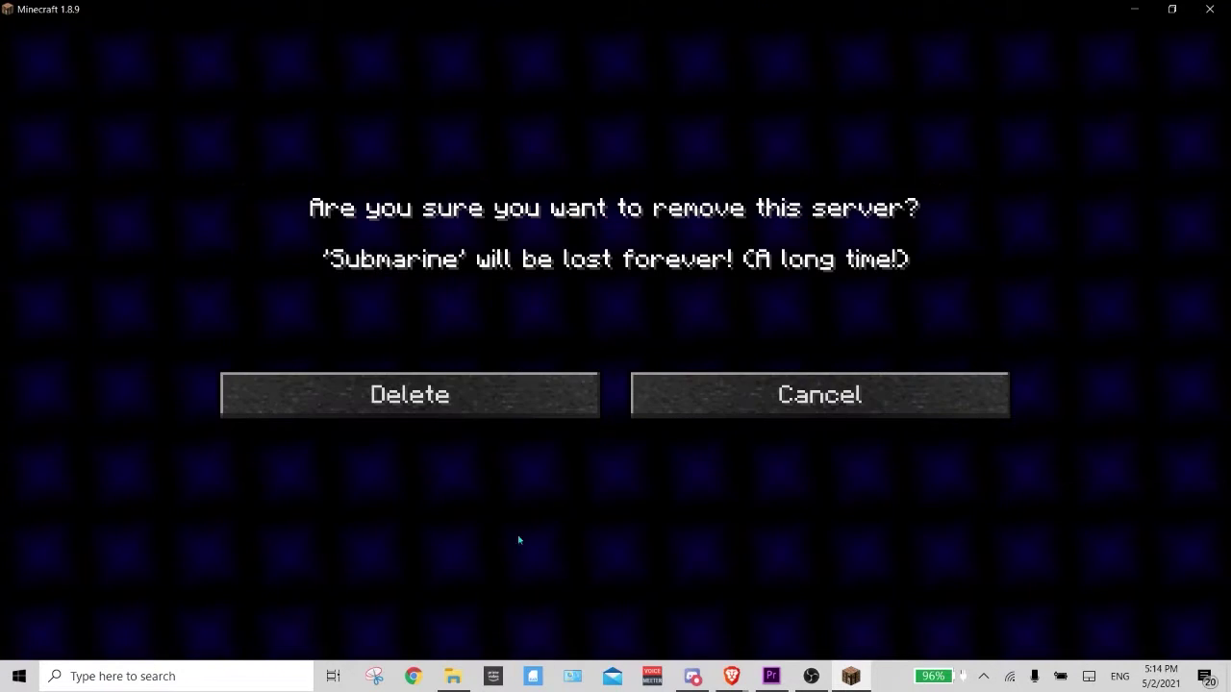
{"action": "left_click", "coordinate": [470, 399]}
View the Direct Connect screen and return to the server list without joining
{"action": "scroll", "coordinate": [1011, 375], "scroll_direction": "up", "scroll_amount": 20}
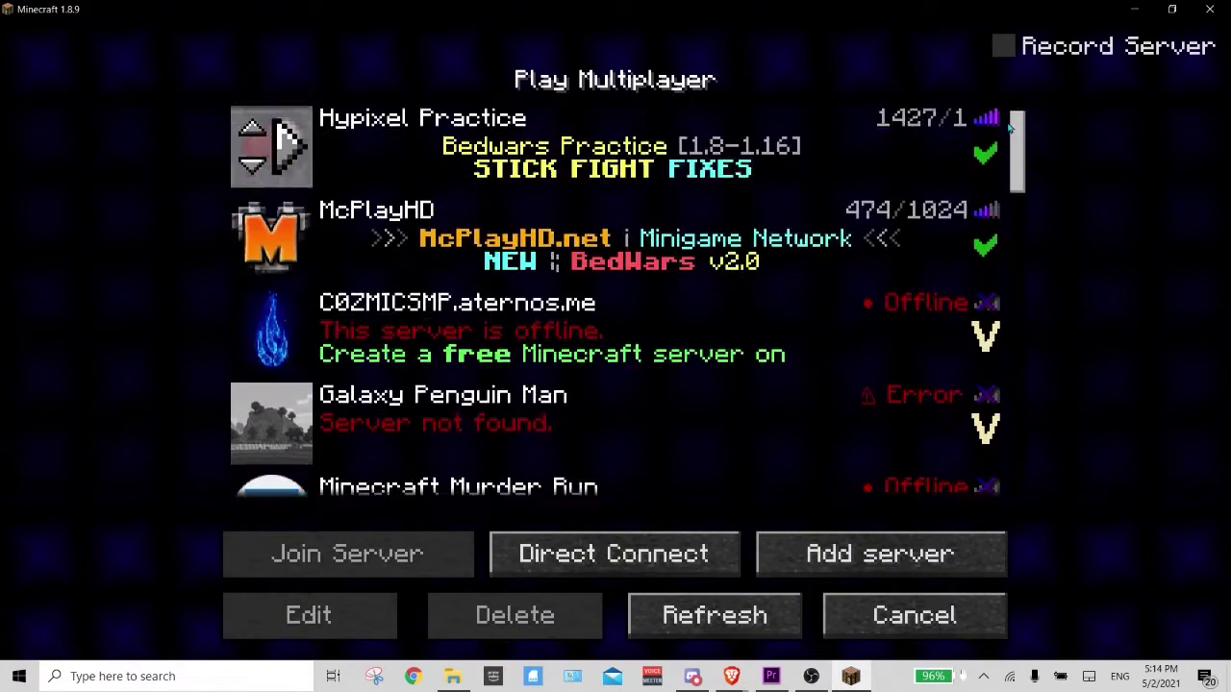
{"action": "left_click", "coordinate": [669, 569]}
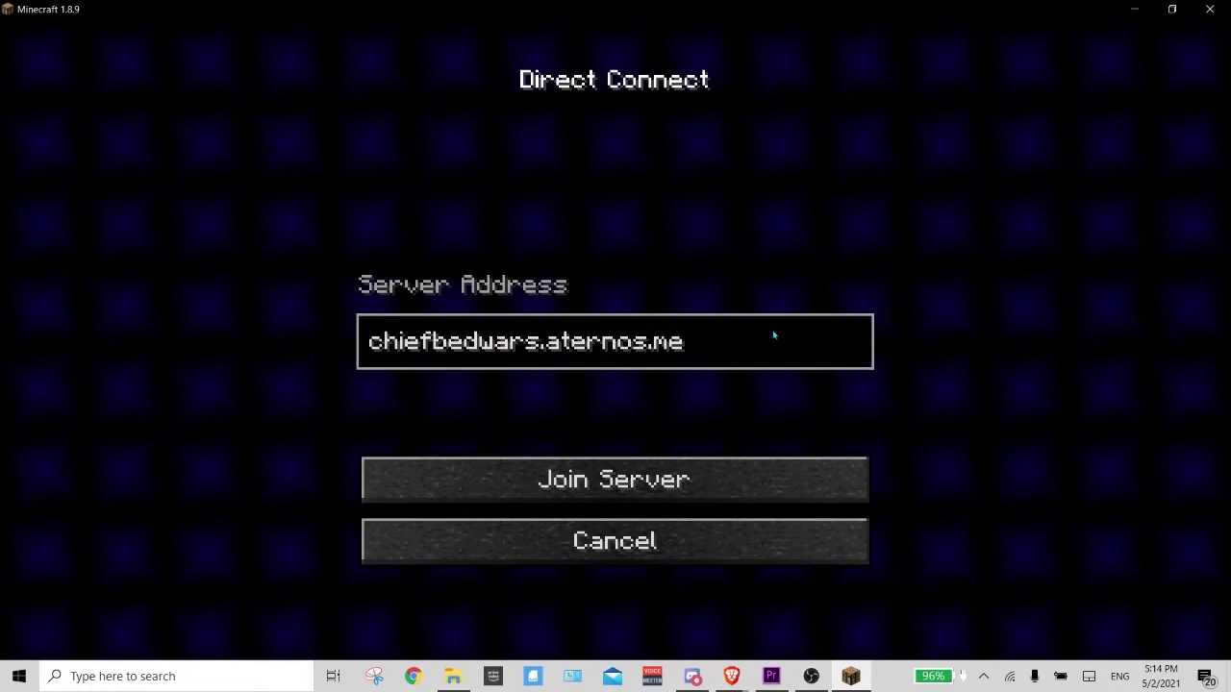
{"action": "left_click", "coordinate": [692, 524]}
Start adding a new server and replace its default name with BRUHRURH
{"action": "left_click", "coordinate": [783, 552]}
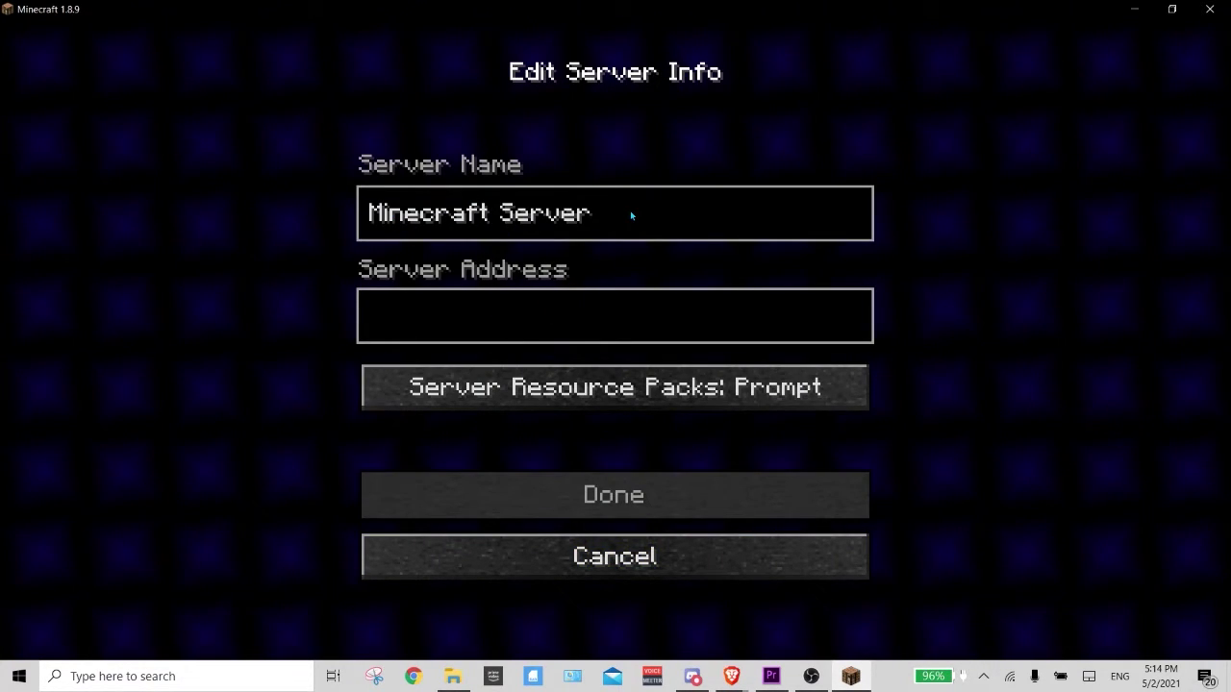
{"action": "key", "text": "BackSpace"}
{"action": "key", "text": "BackSpace"}
{"action": "key", "text": "BackSpace"}
{"action": "key", "text": "BackSpace"}
{"action": "key", "text": "BackSpace"}
{"action": "key", "text": "BackSpace"}
{"action": "key", "text": "BackSpace"}
{"action": "key", "text": "BackSpace"}
{"action": "key", "text": "BackSpace"}
{"action": "key", "text": "BackSpace"}
{"action": "key", "text": "BackSpace"}
{"action": "key", "text": "BackSpace"}
{"action": "key", "text": "BackSpace"}
{"action": "key", "text": "BackSpace"}
{"action": "key", "text": "BackSpace"}
{"action": "key", "text": "BackSpace"}
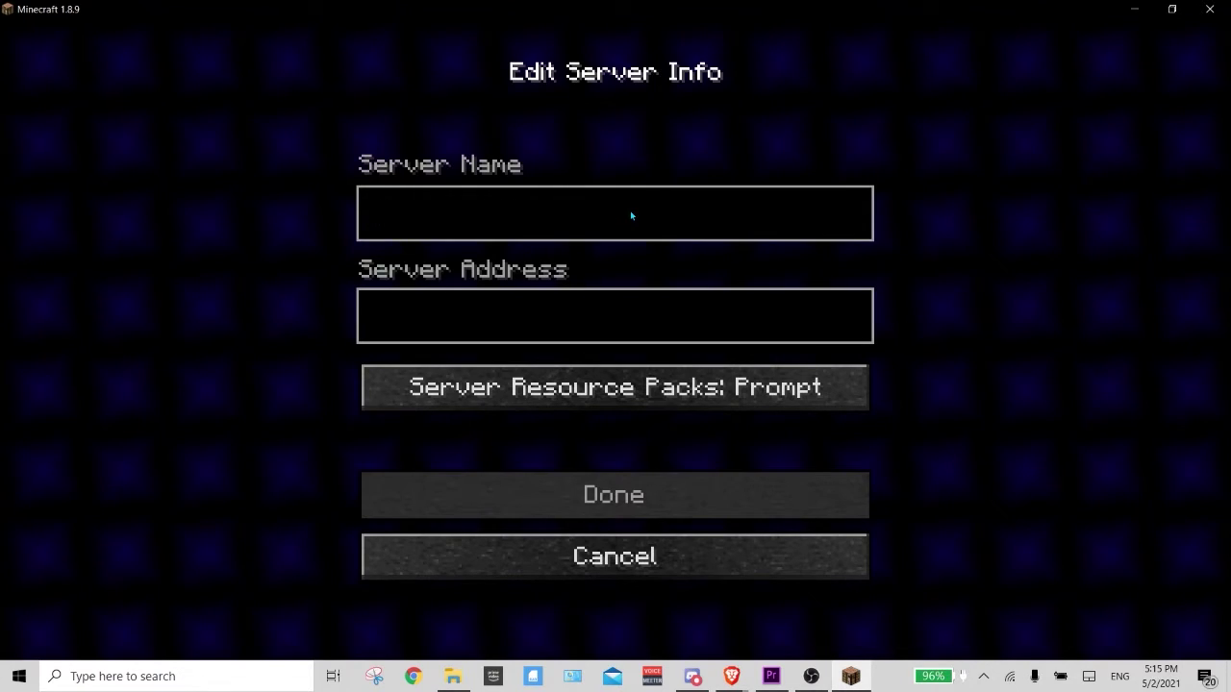
{"action": "type", "text": "BRUHRURH"}
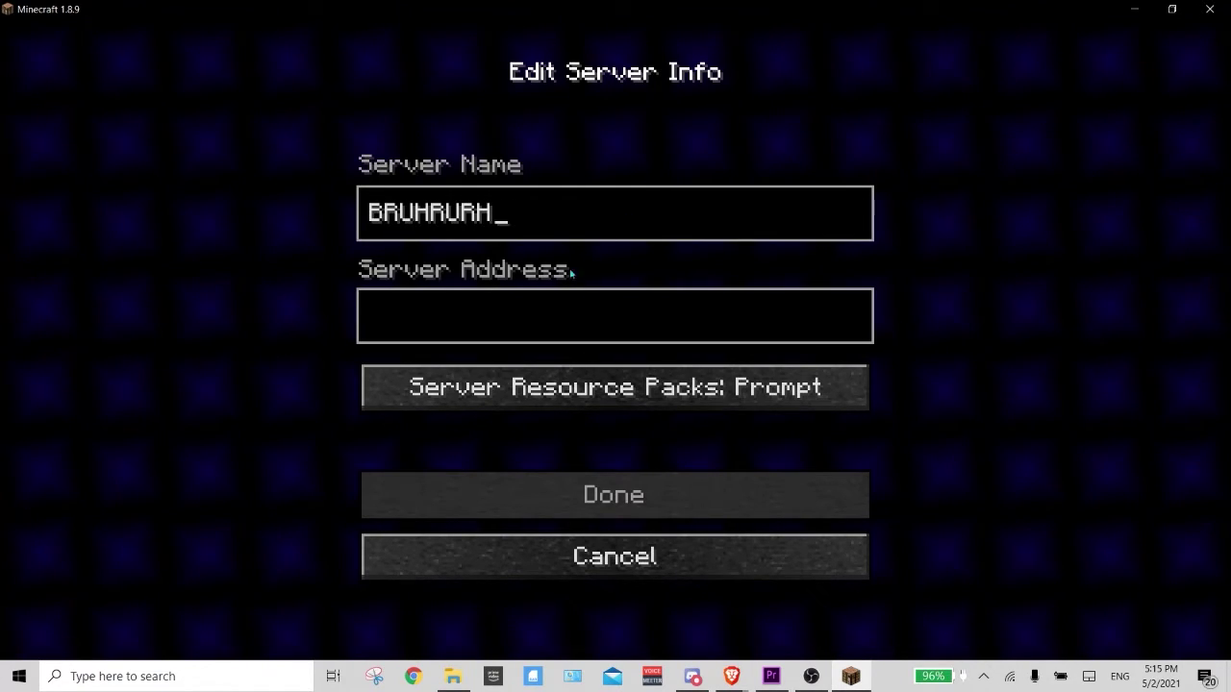
Enter Hypixel.n as the example server address and clear the address again
{"action": "left_click", "coordinate": [522, 319]}
{"action": "type", "text": "Hypix"}
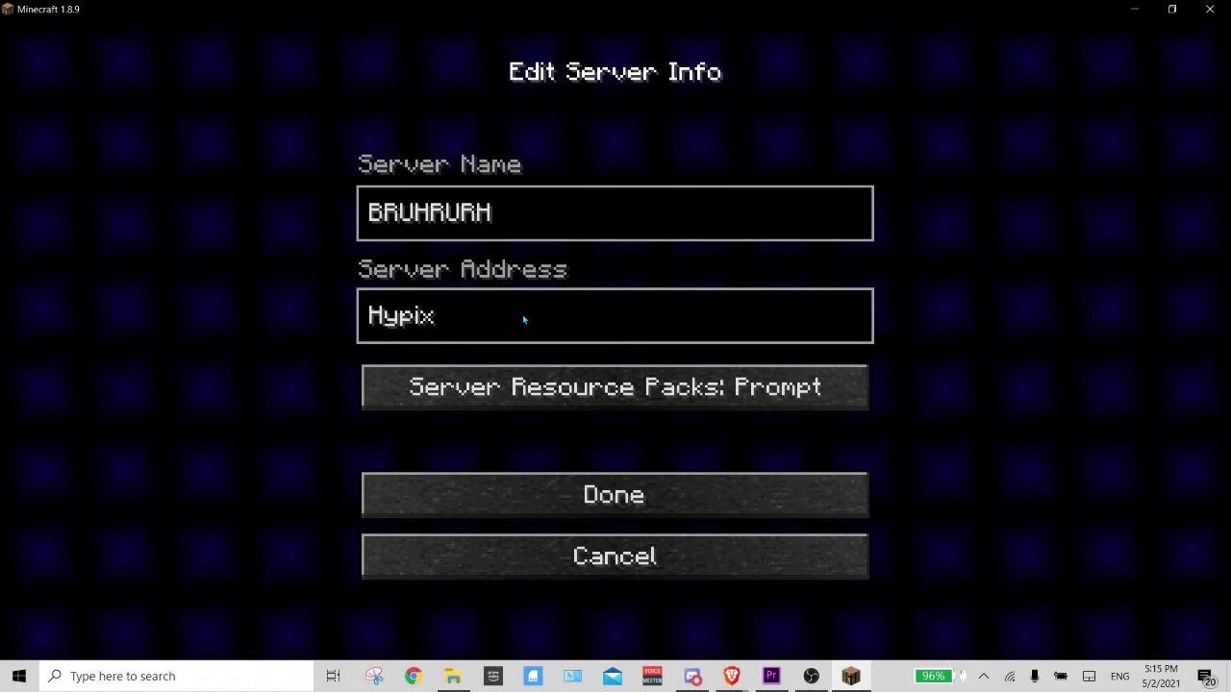
{"action": "type", "text": "el.n"}
{"action": "key", "text": "BackSpace"}
{"action": "key", "text": "BackSpace"}
{"action": "key", "text": "BackSpace"}
{"action": "key", "text": "BackSpace"}
{"action": "key", "text": "BackSpace"}
{"action": "key", "text": "BackSpace"}
{"action": "key", "text": "BackSpace"}
{"action": "key", "text": "BackSpace"}
{"action": "key", "text": "BackSpace"}
Cycle the server resource packs setting through Enabled, Disabled and Prompt, then cancel adding the server and return to the main menu
{"action": "left_click", "coordinate": [535, 395]}
{"action": "left_click", "coordinate": [535, 394]}
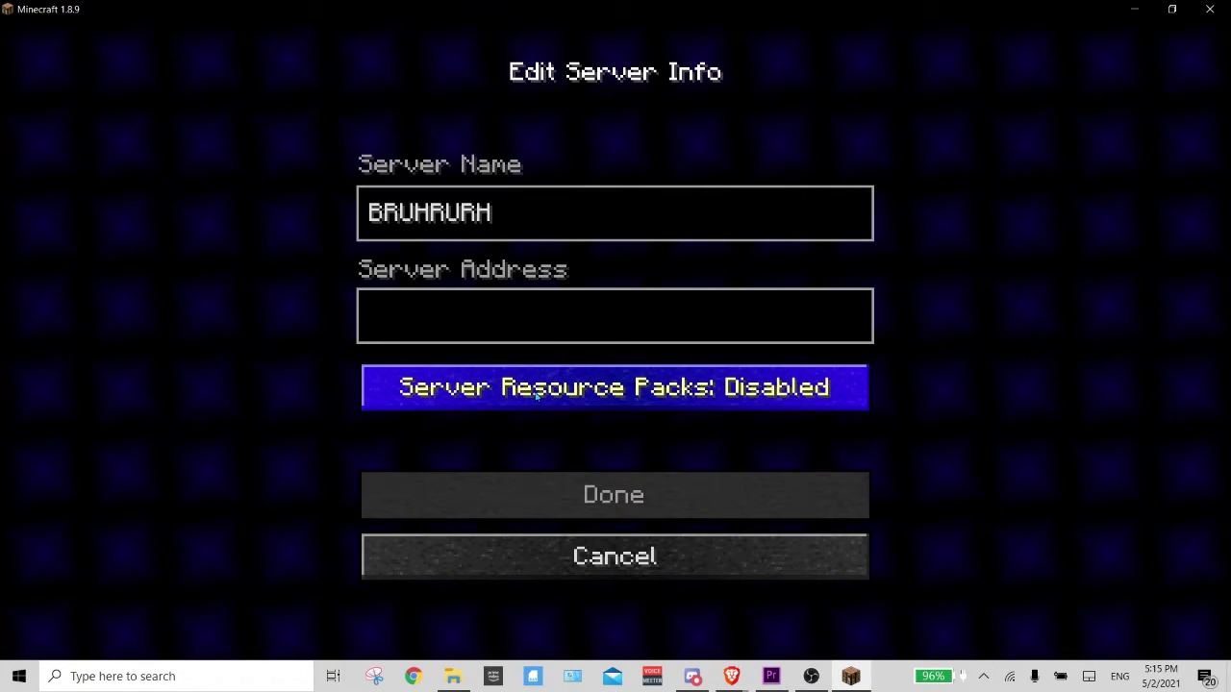
{"action": "left_click", "coordinate": [536, 394]}
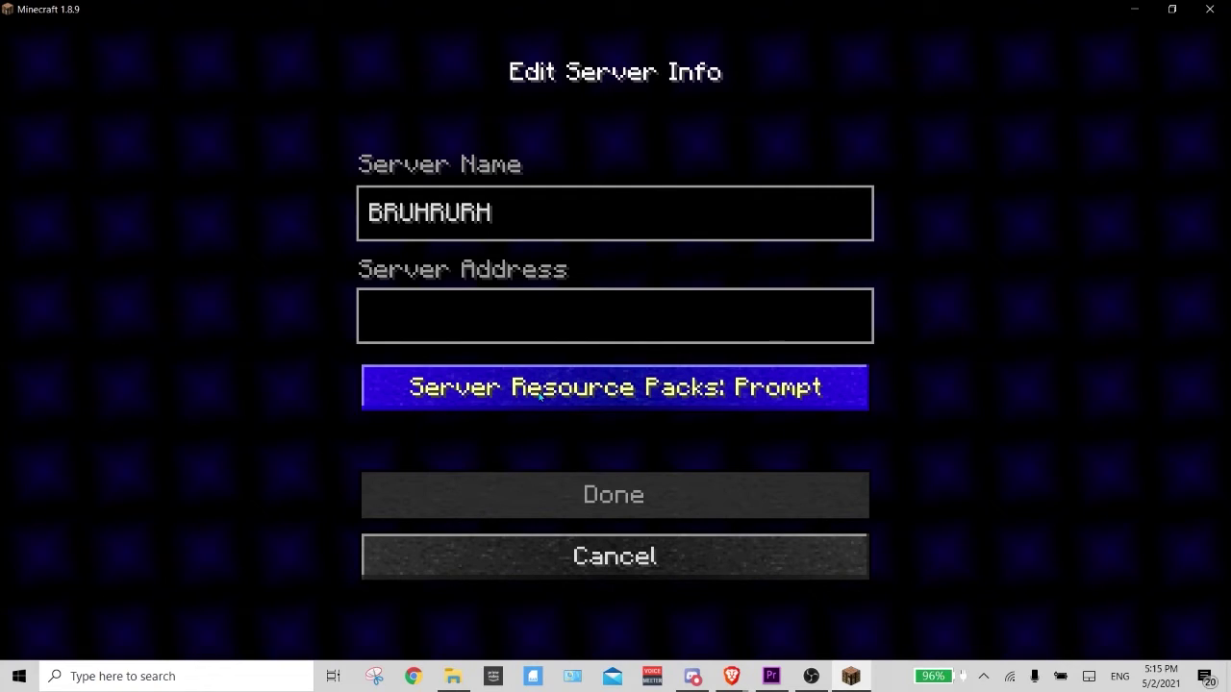
{"action": "left_click", "coordinate": [541, 395]}
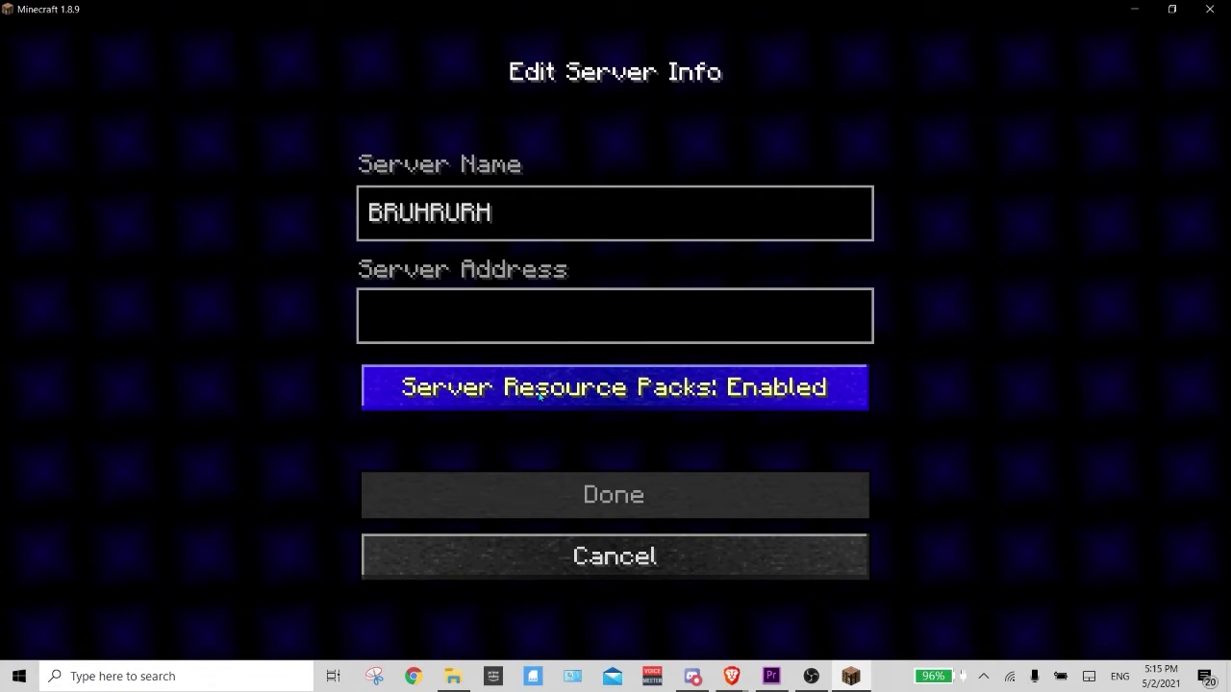
{"action": "left_click", "coordinate": [541, 395]}
{"action": "left_click", "coordinate": [540, 395]}
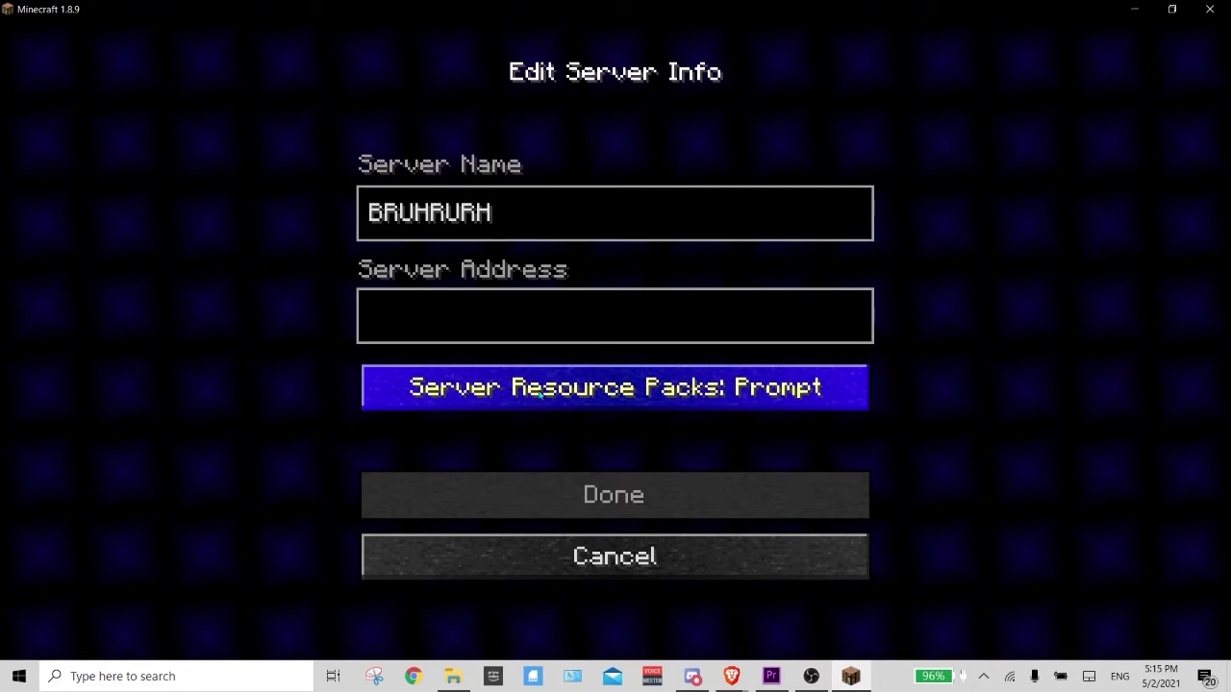
{"action": "left_click", "coordinate": [555, 555]}
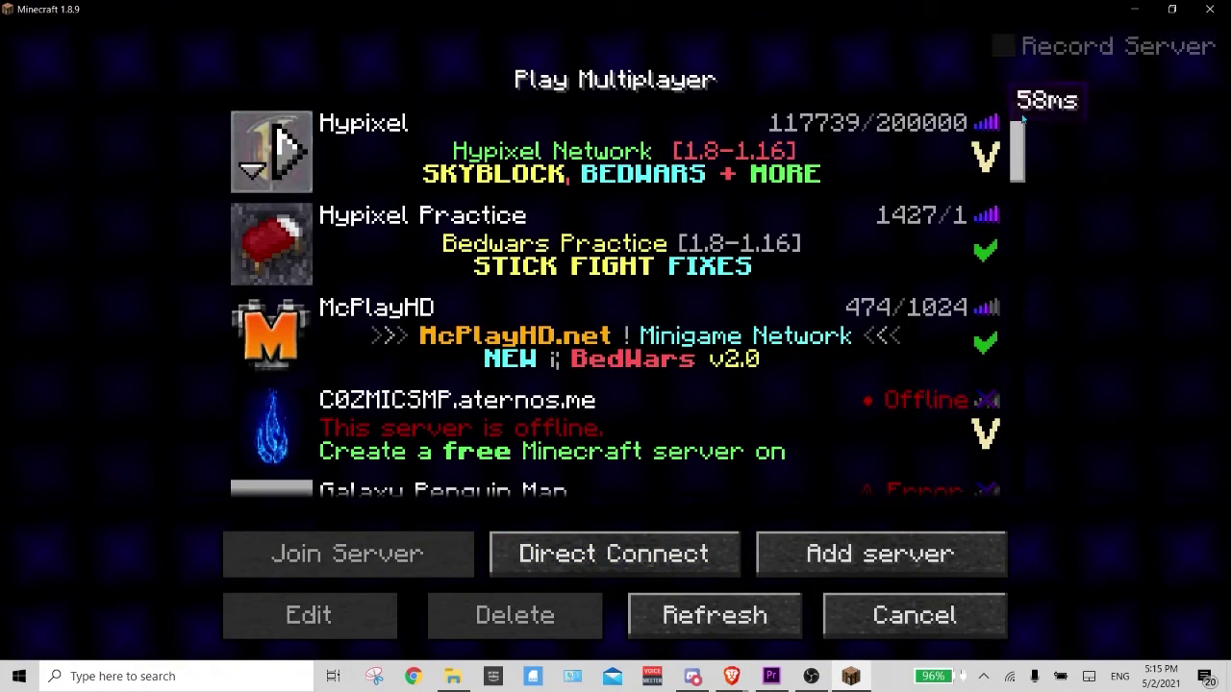
{"action": "left_click", "coordinate": [914, 615]}
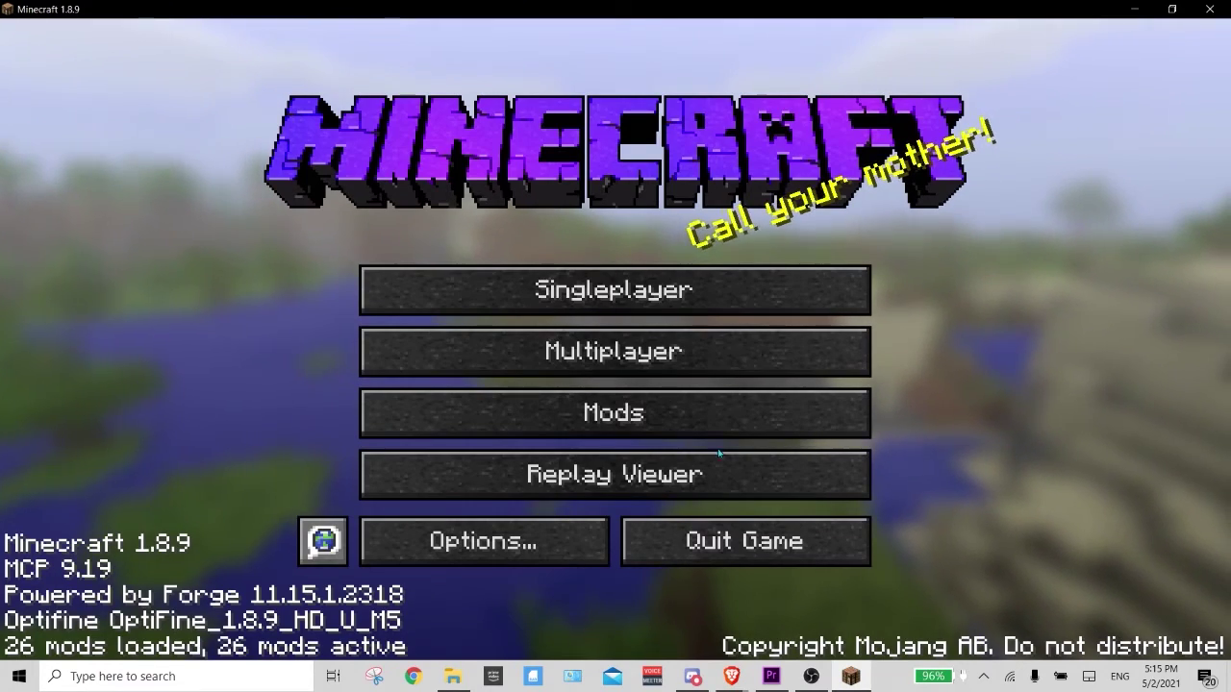